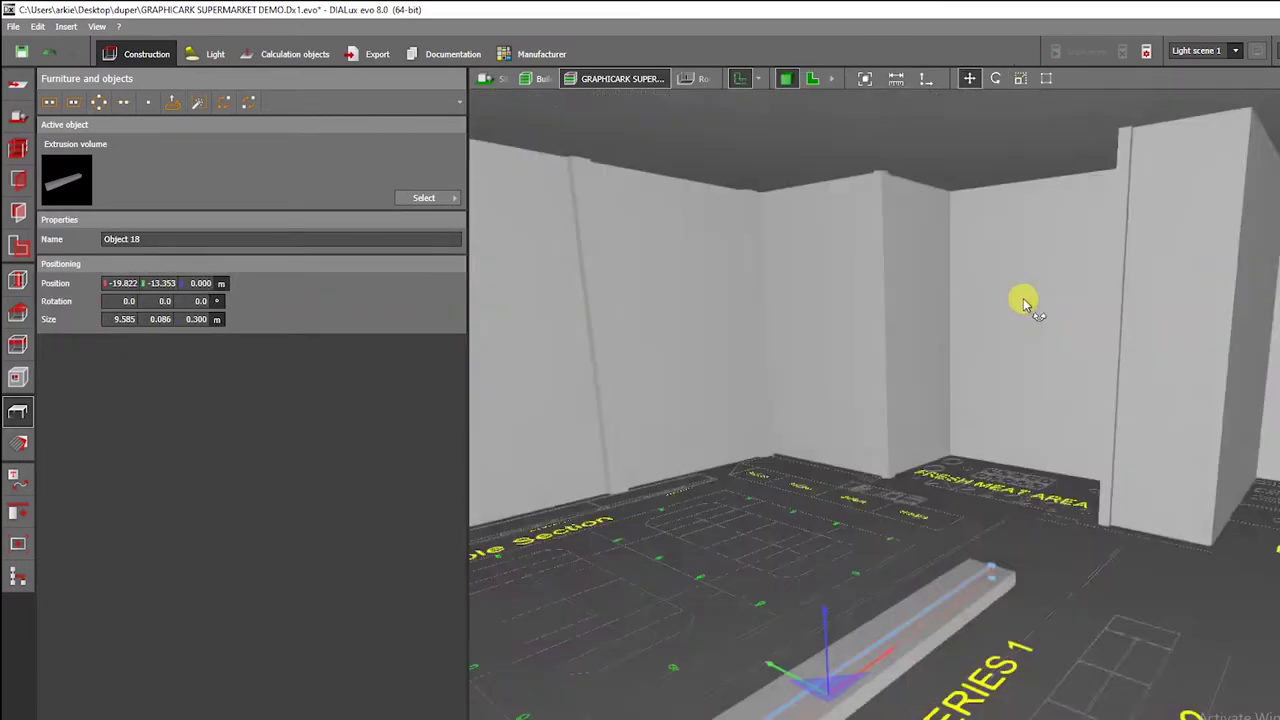
drag(1023, 298, 579, 275)
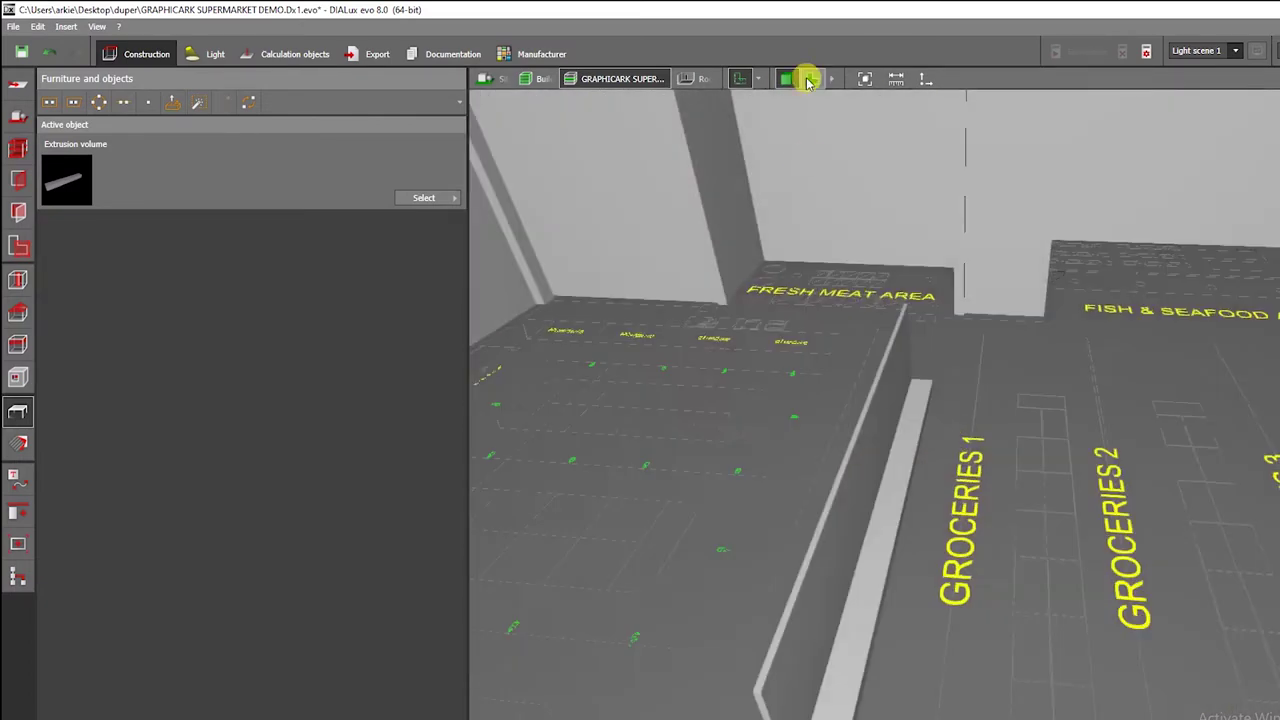
click(812, 78)
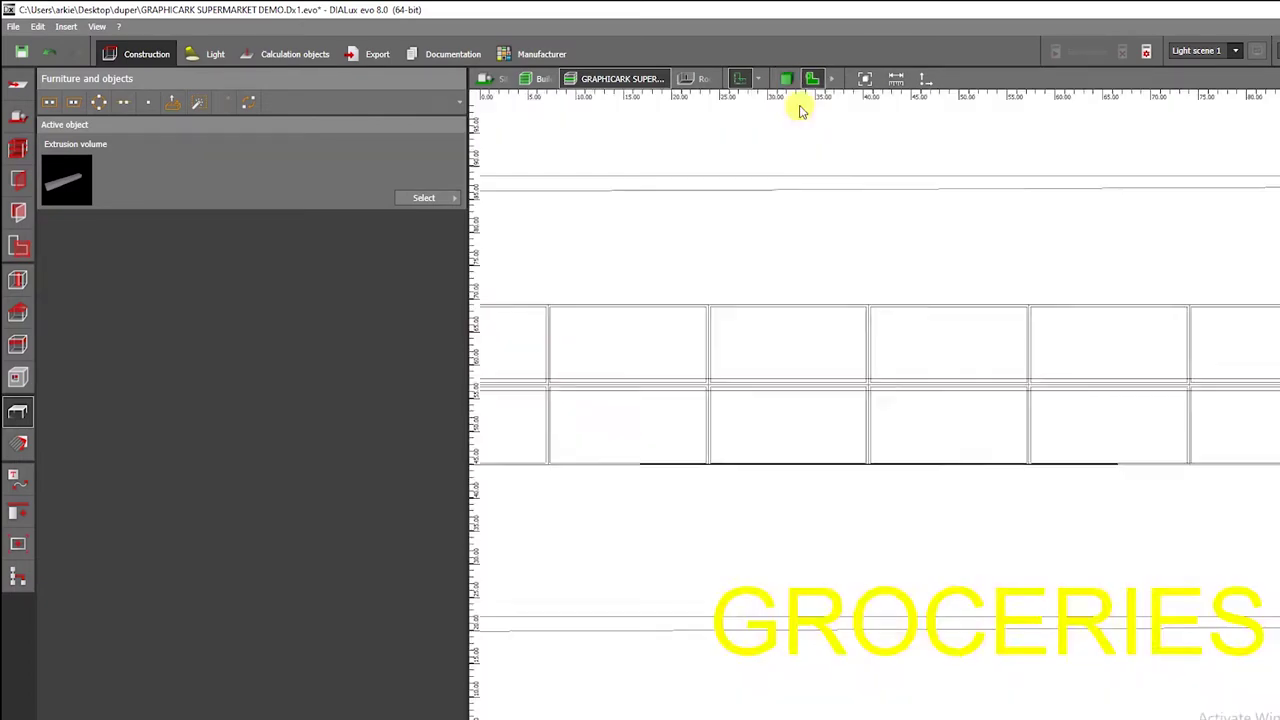
click(10, 413)
click(784, 432)
click(1020, 78)
drag(872, 432, 699, 434)
click(786, 78)
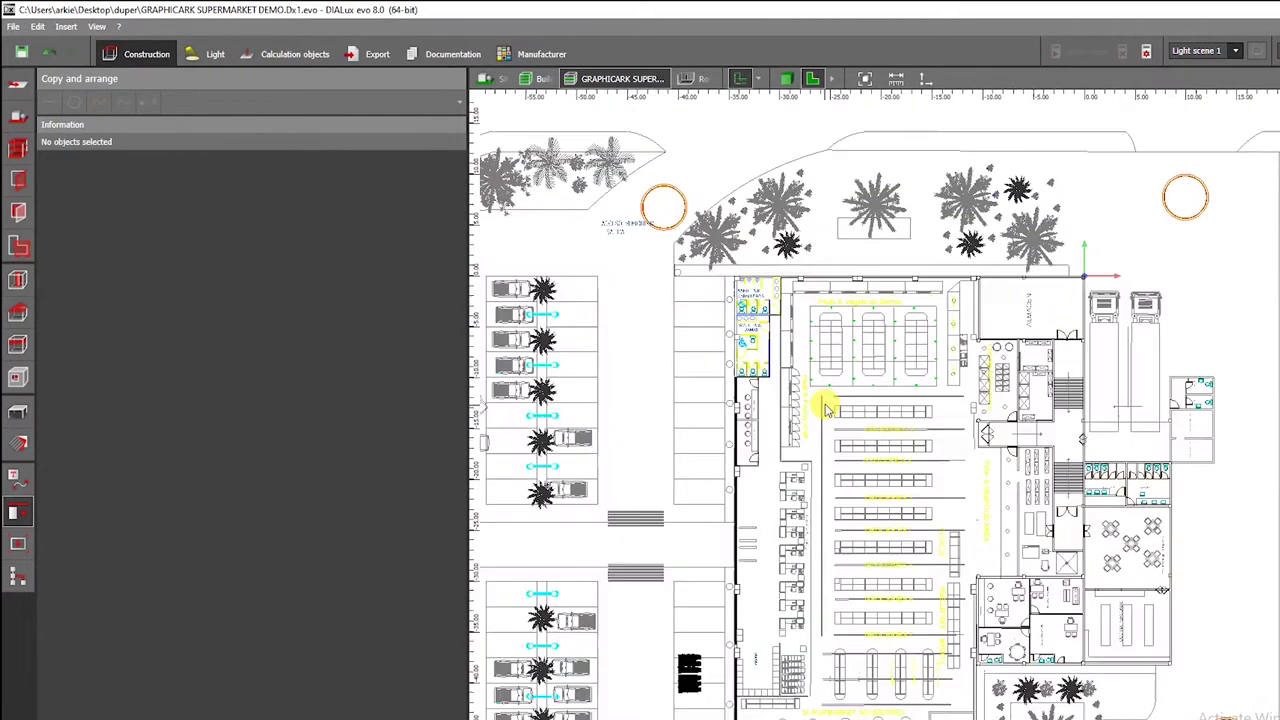
- Choose Extrusion volume as the active object for furniture modelling around the Groceries 1 shelf in the floor plan
scroll(880, 425, up, 6)
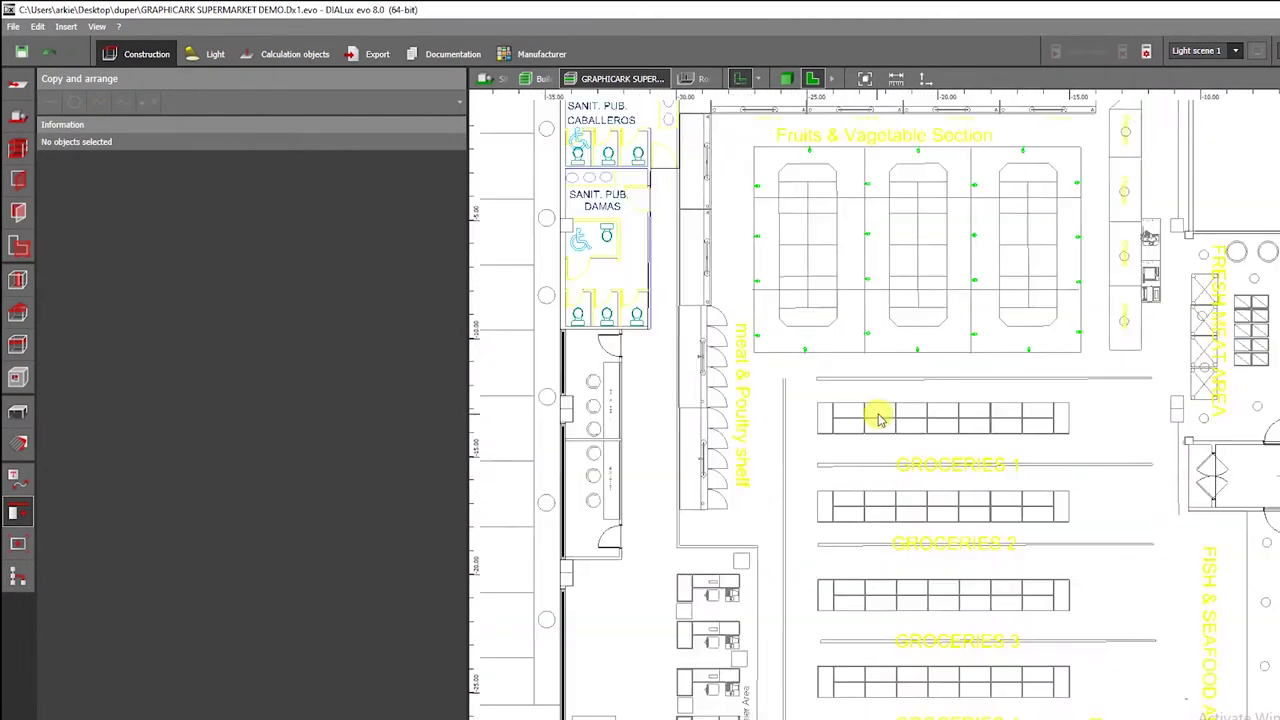
scroll(898, 475, up, 3)
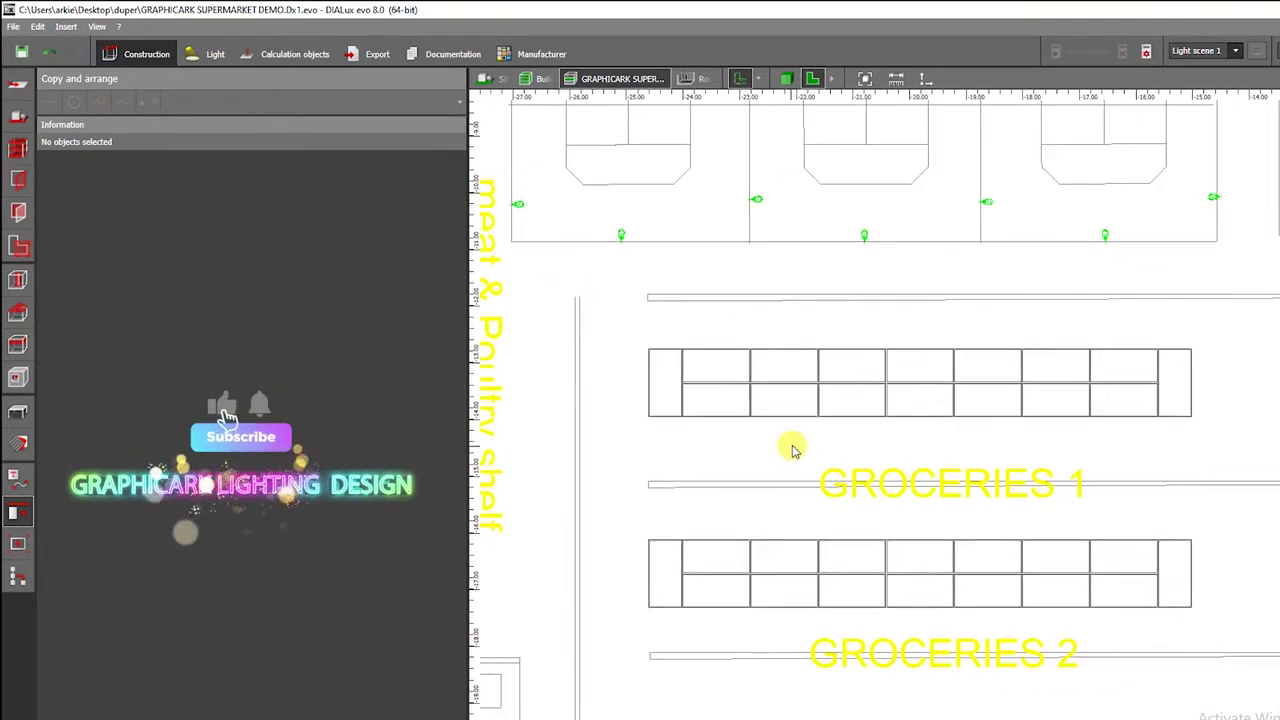
click(19, 412)
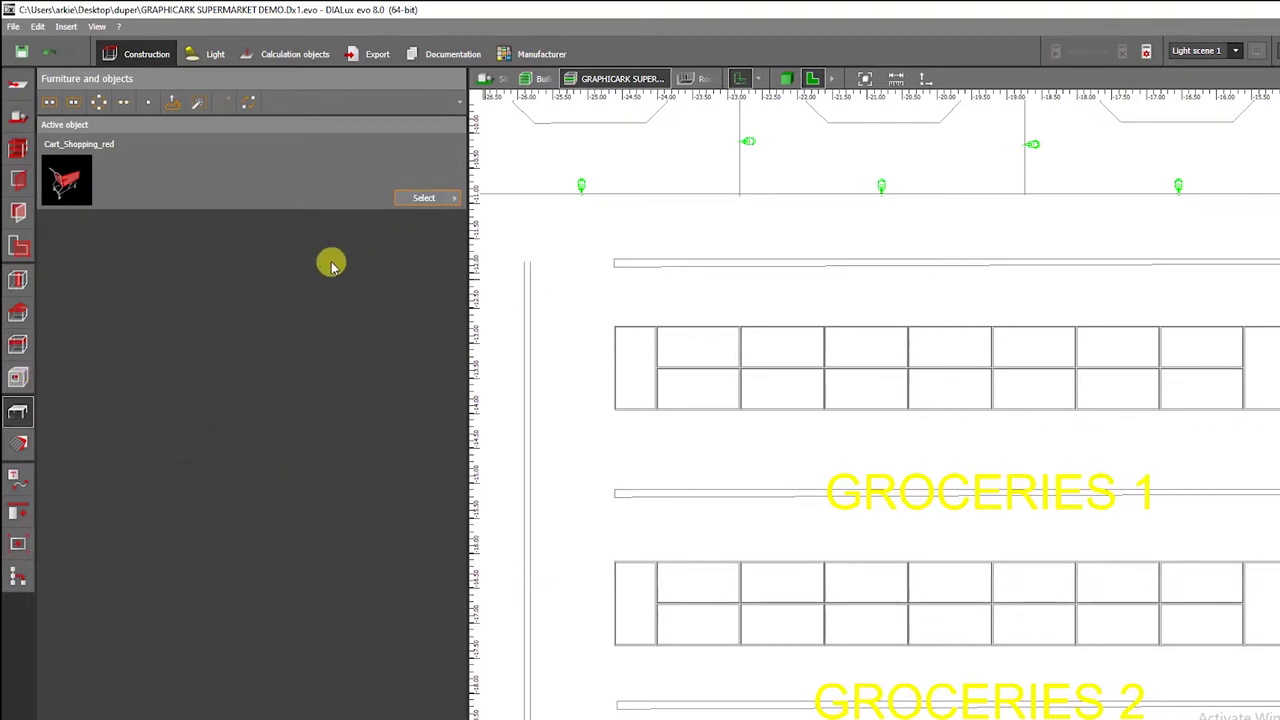
click(408, 199)
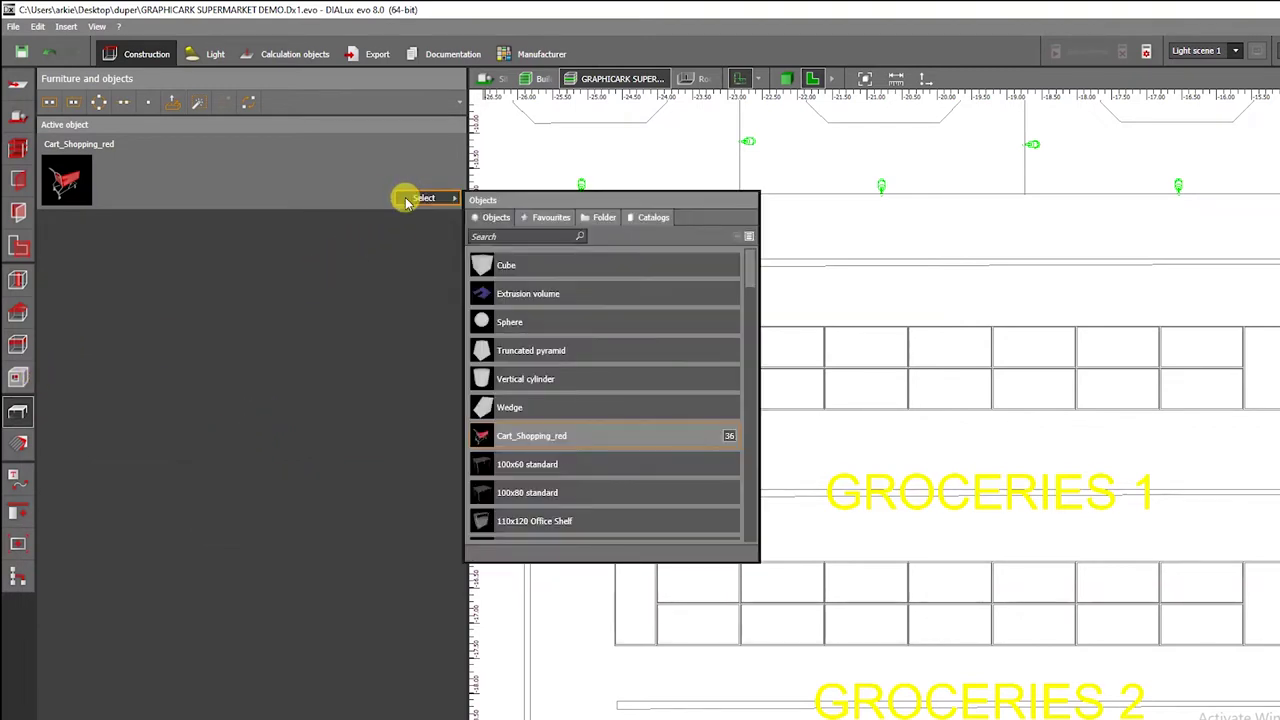
click(524, 296)
- Draw a closed rectangular extrusion volume about 9.585 m by 1.2 m and 1 m high over the Groceries 1 shelf outline
click(170, 104)
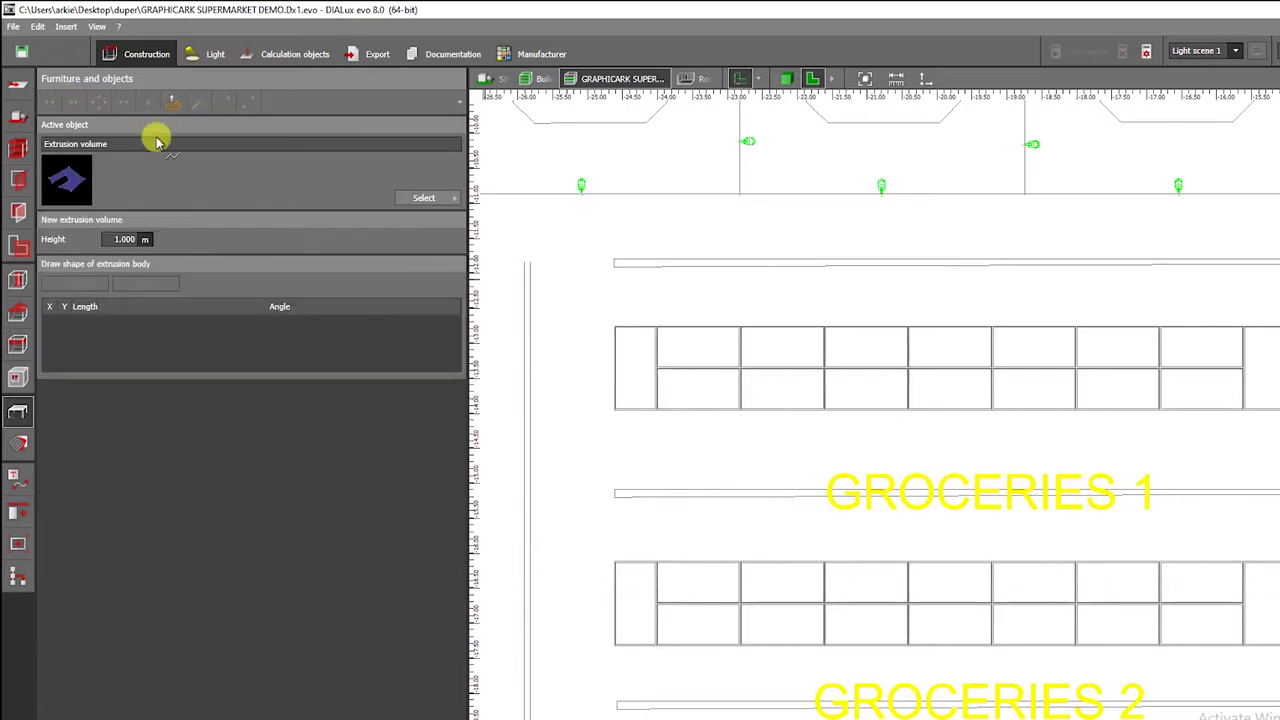
click(614, 331)
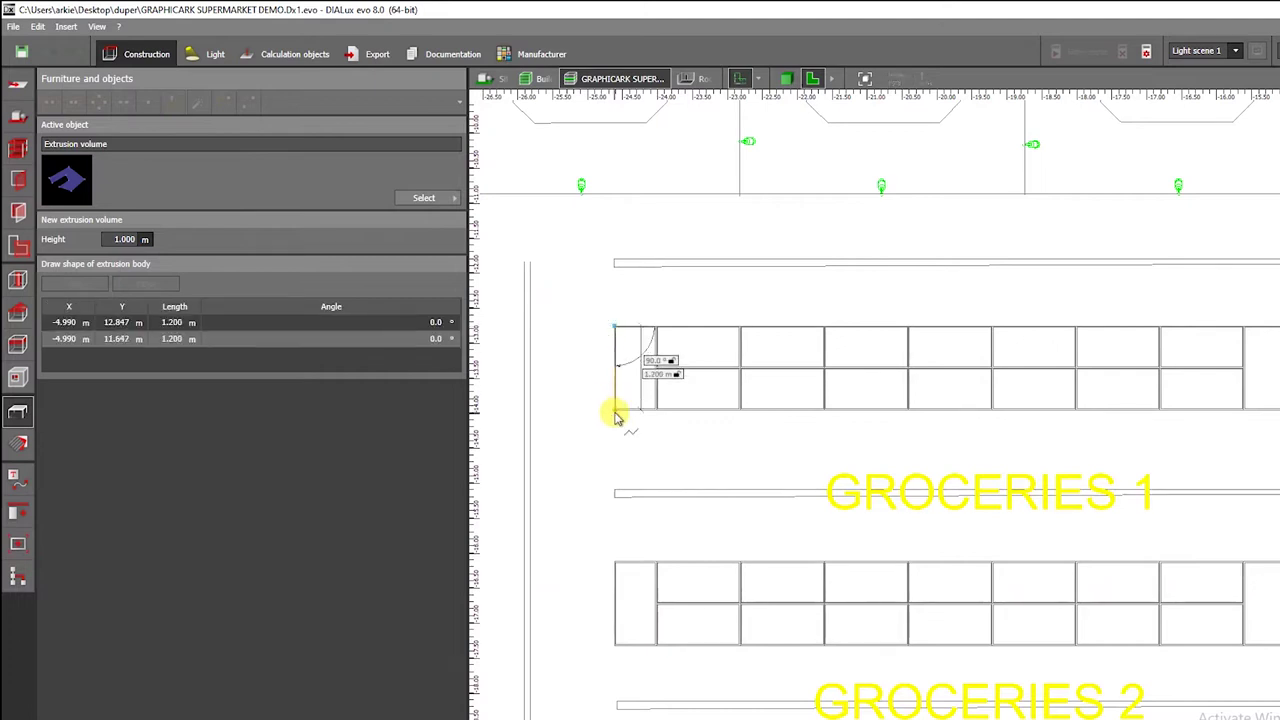
click(614, 410)
click(1257, 409)
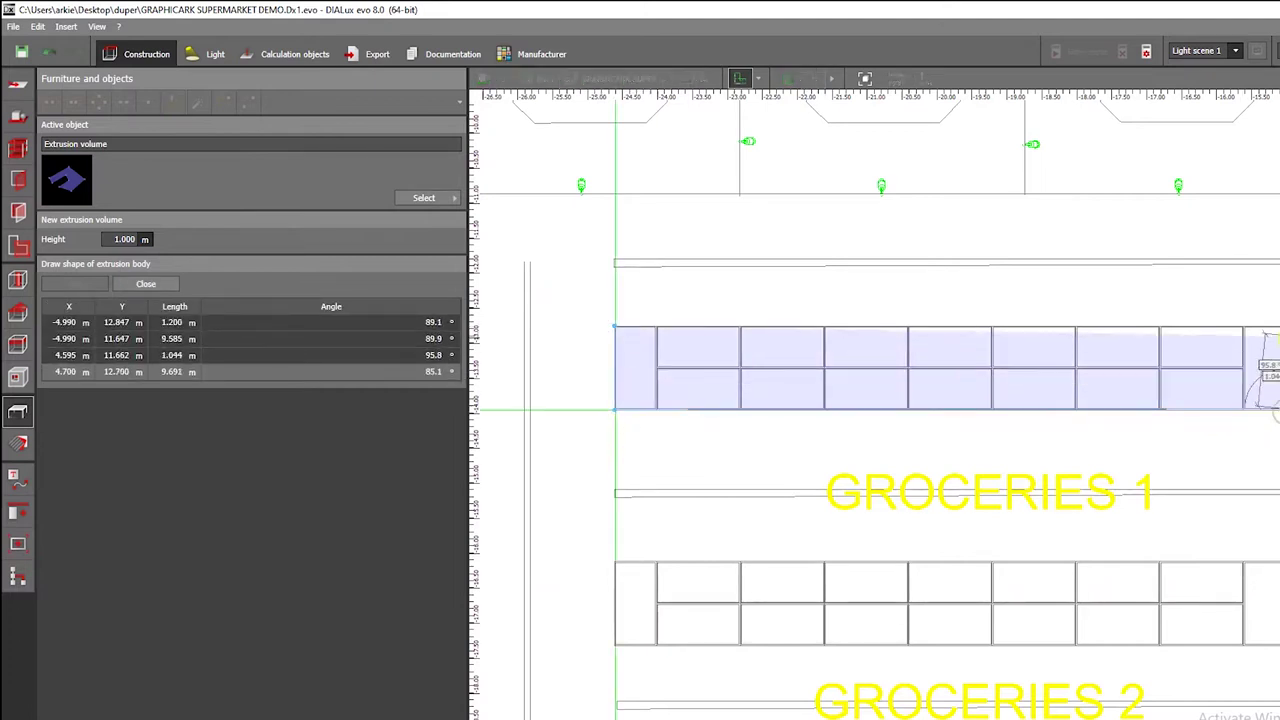
click(1278, 327)
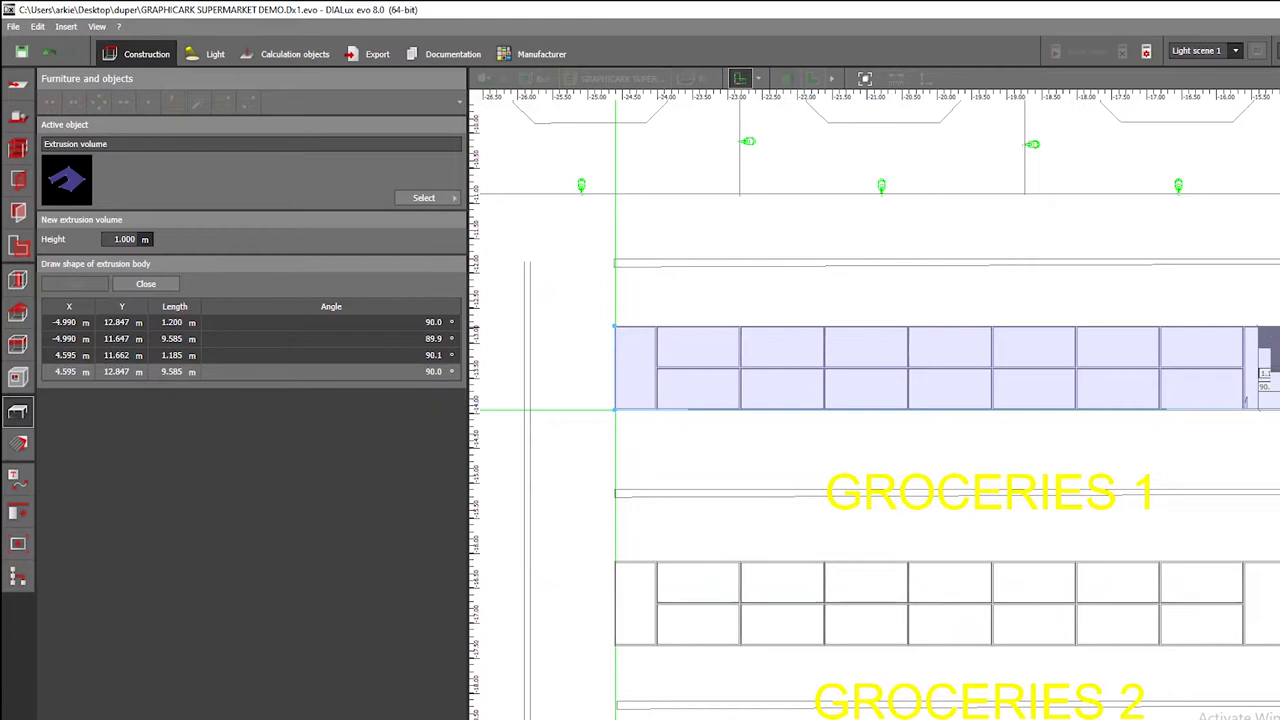
right_click(1262, 346)
click(1266, 360)
- Inspect the new extrusion volume inside the store in 3D and undo the last change made to it
click(787, 80)
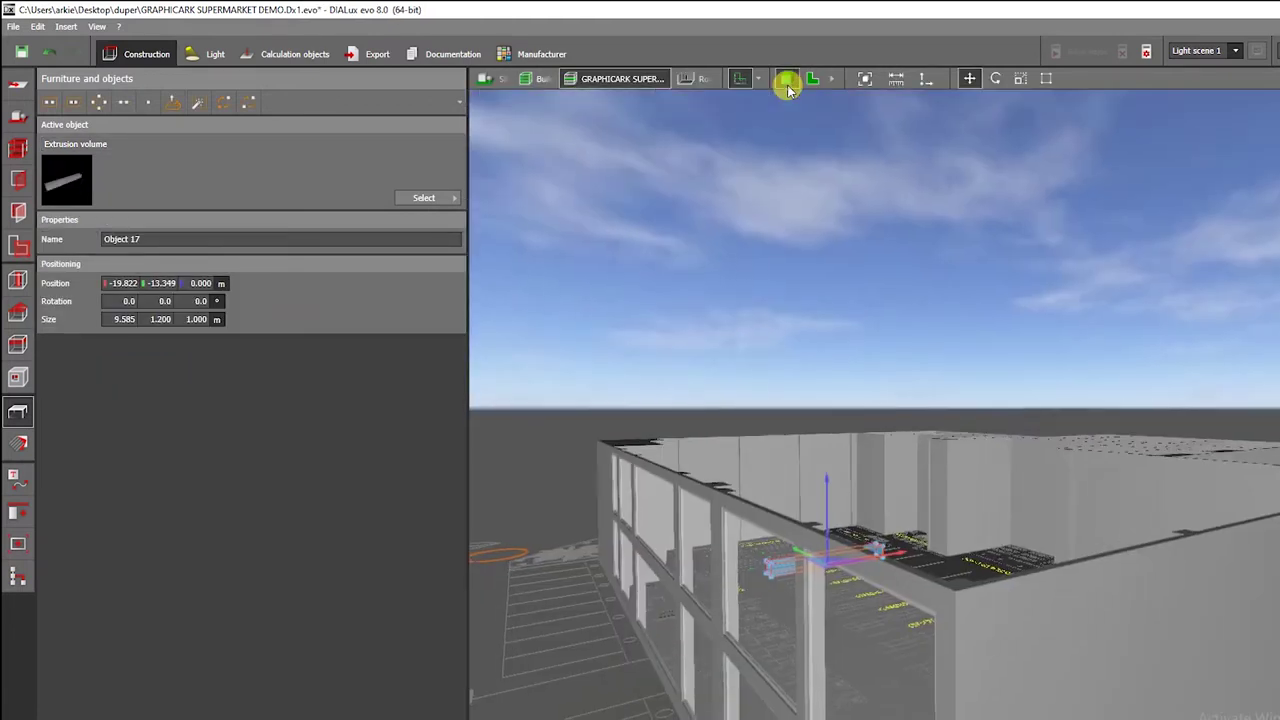
right_drag(898, 453, 860, 580)
scroll(874, 530, up, 3)
right_drag(874, 530, 1161, 593)
right_drag(1100, 566, 1275, 546)
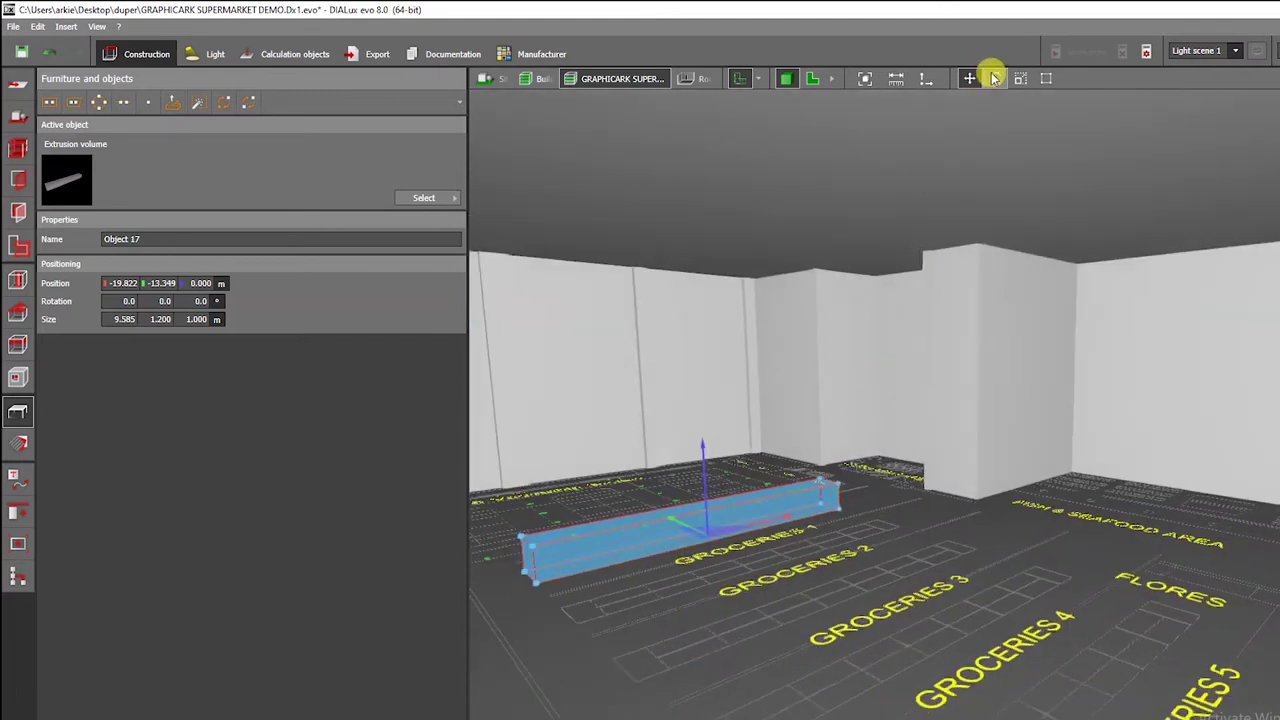
click(862, 78)
scroll(929, 429, up, 3)
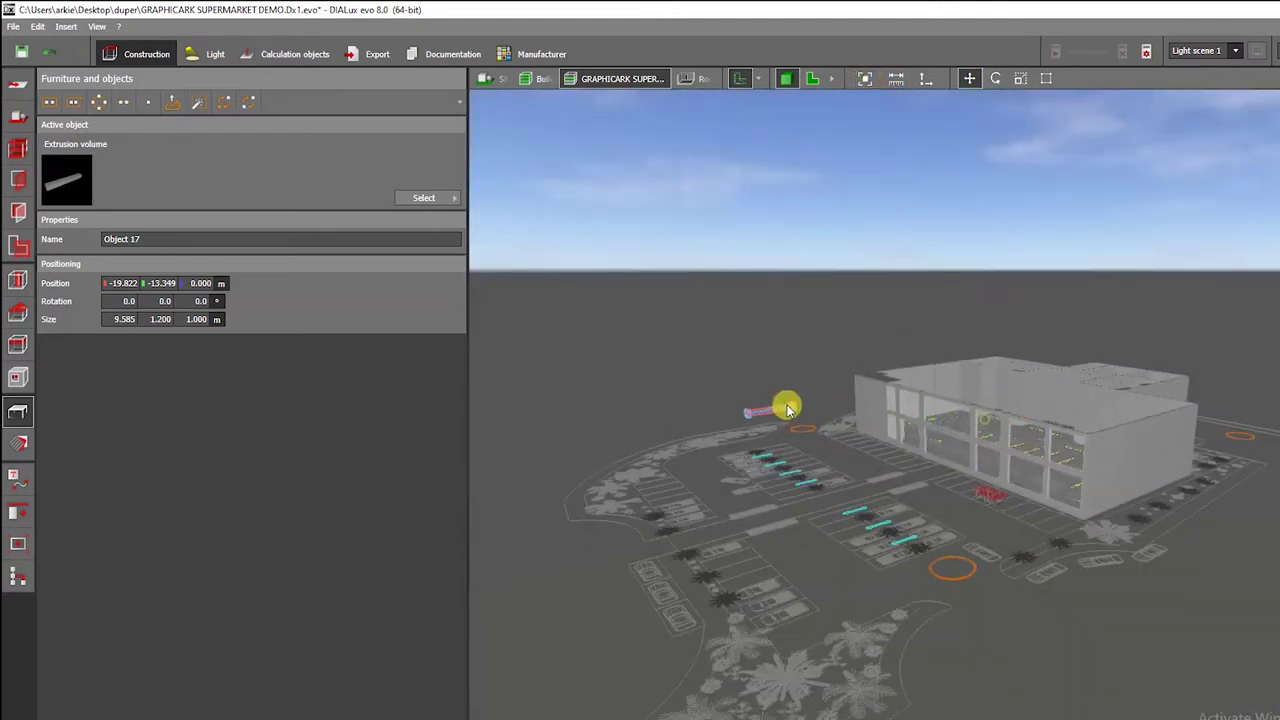
key(ctrl+z)
- Scale the Groceries 1 extrusion volume down to a height of 0.3 m to form the shelf base
right_drag(974, 457, 592, 478)
scroll(951, 494, up, 4)
scroll(866, 497, up, 5)
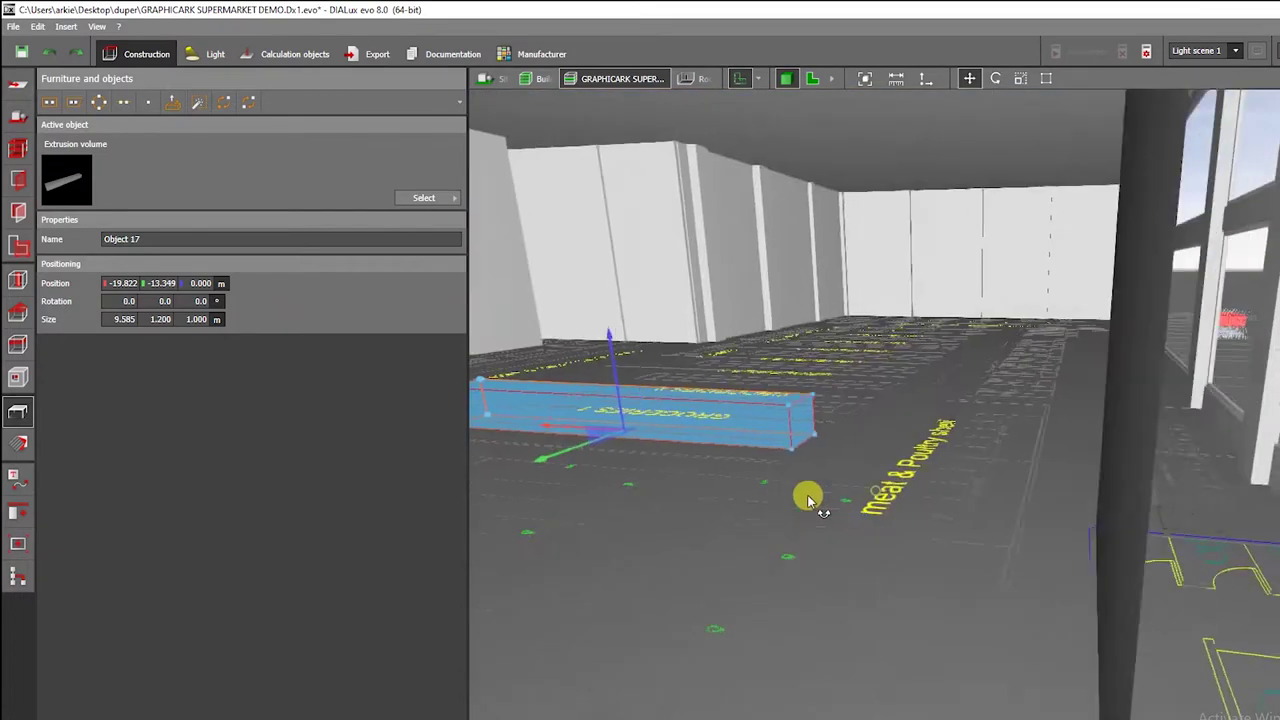
right_drag(914, 504, 1205, 418)
scroll(1155, 424, up, 4)
scroll(1190, 402, up, 3)
middle_drag(1180, 391, 751, 714)
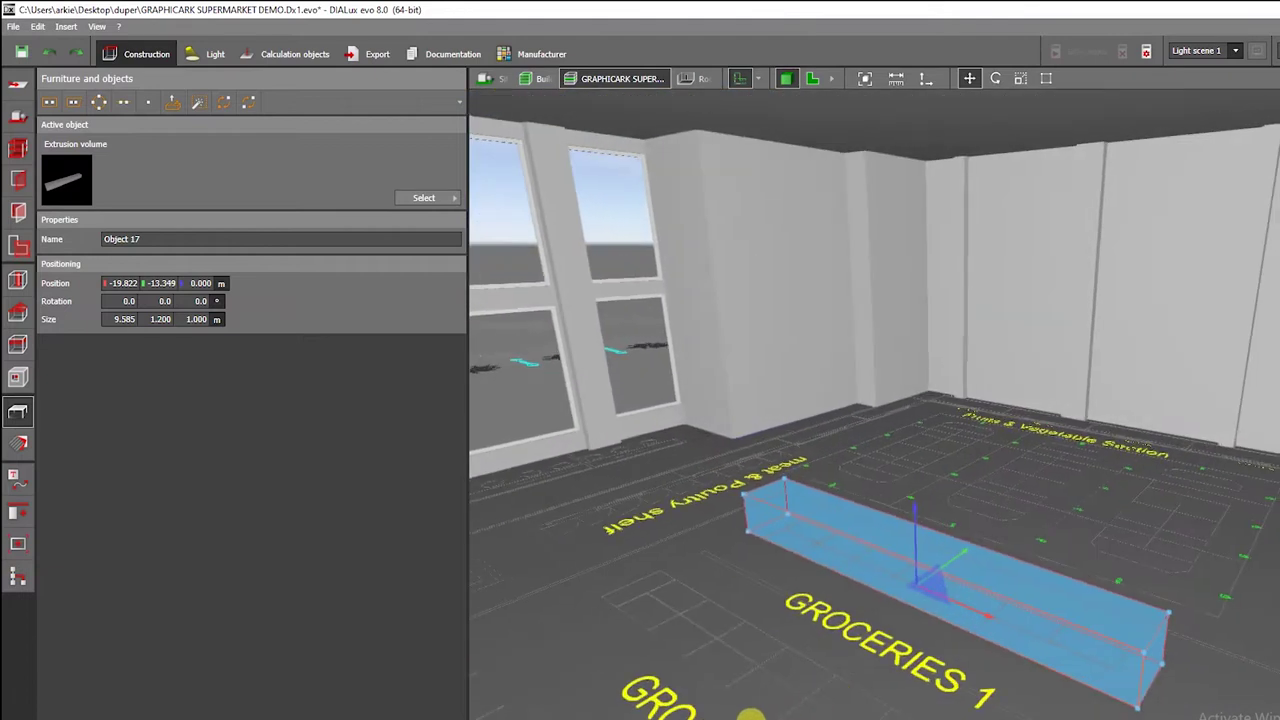
right_drag(751, 714, 831, 708)
right_click(922, 587)
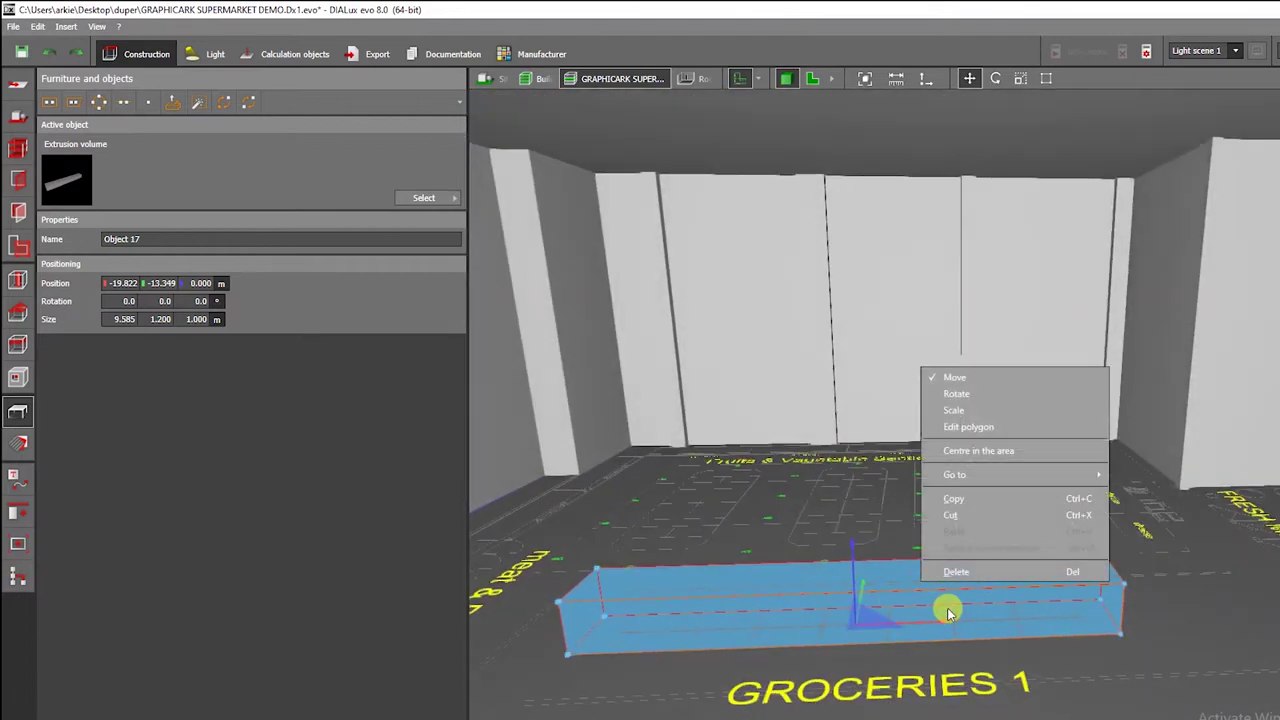
click(980, 423)
drag(861, 566, 864, 610)
click(868, 478)
right_drag(868, 474, 905, 490)
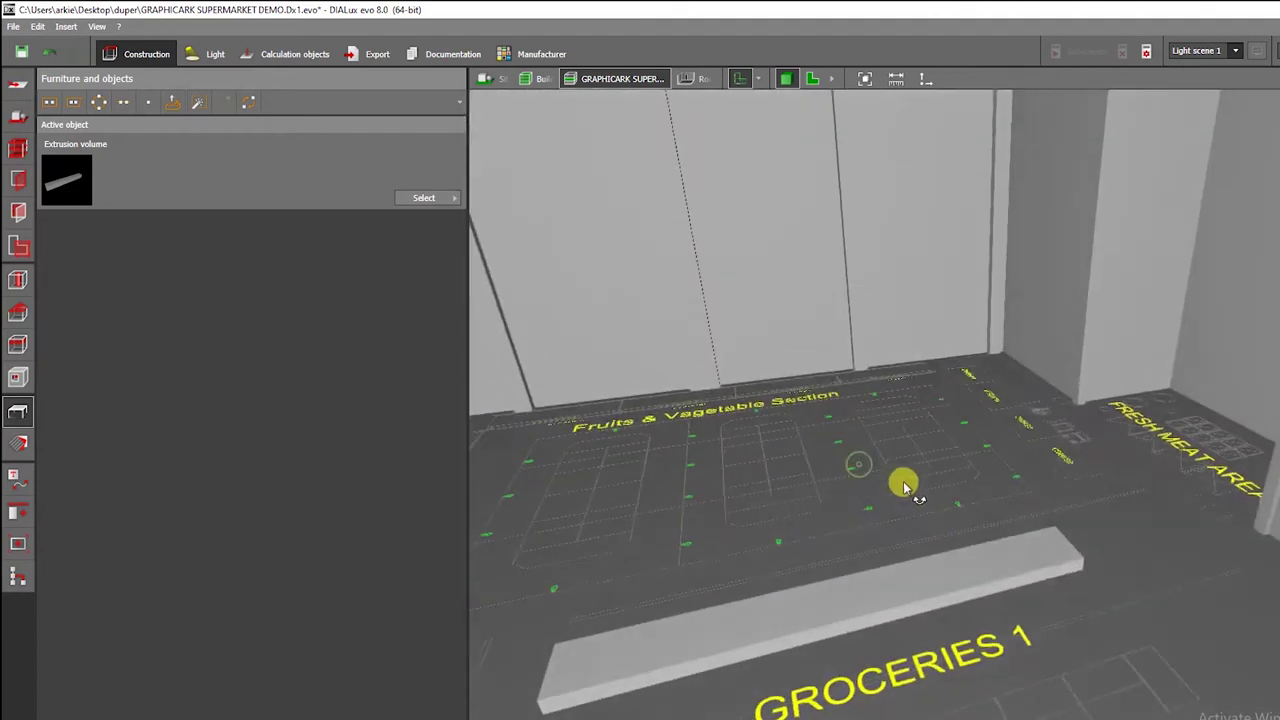
- Duplicate the Groceries 1 shelf base in place in the floor plan view
click(815, 80)
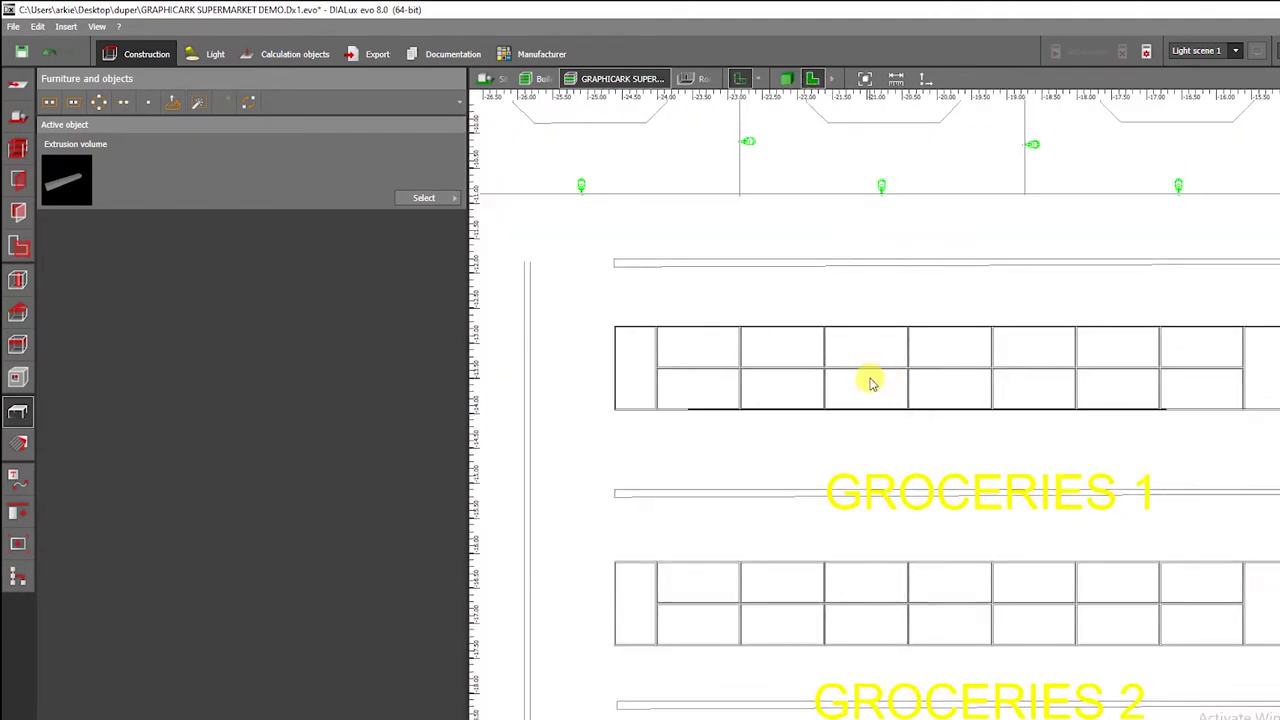
click(862, 386)
scroll(878, 381, up, 3)
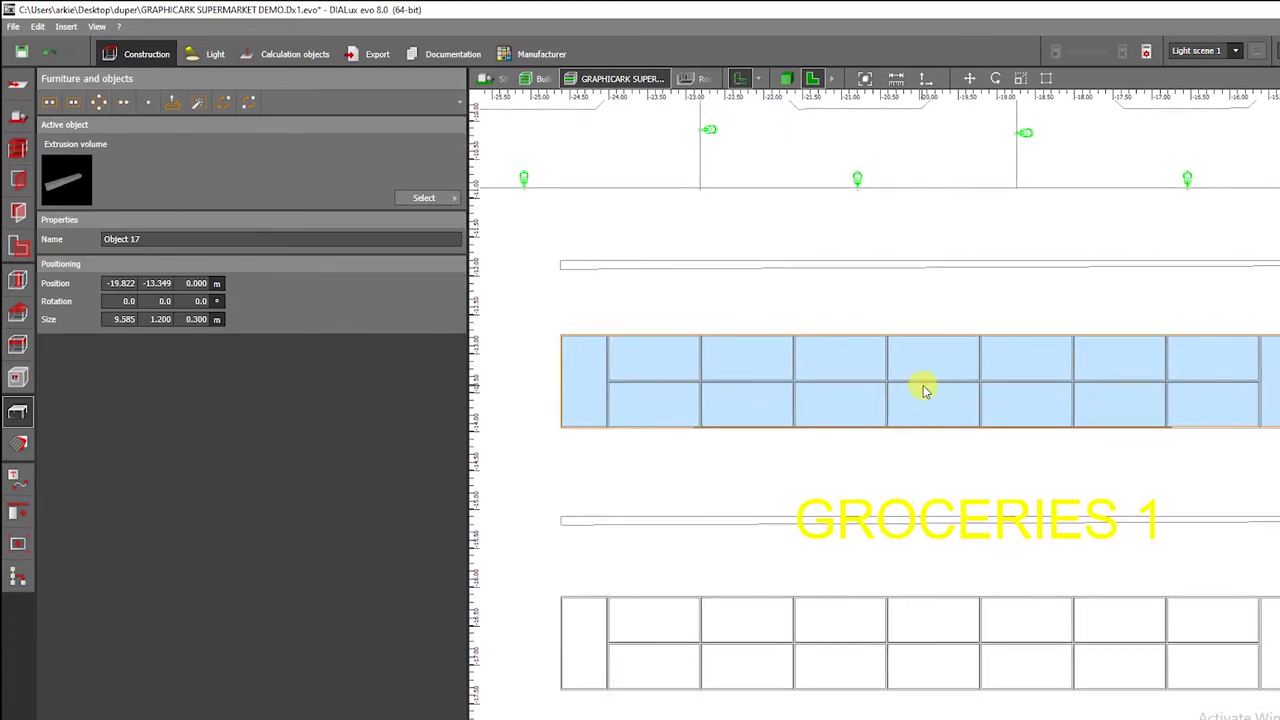
key(ctrl+v)
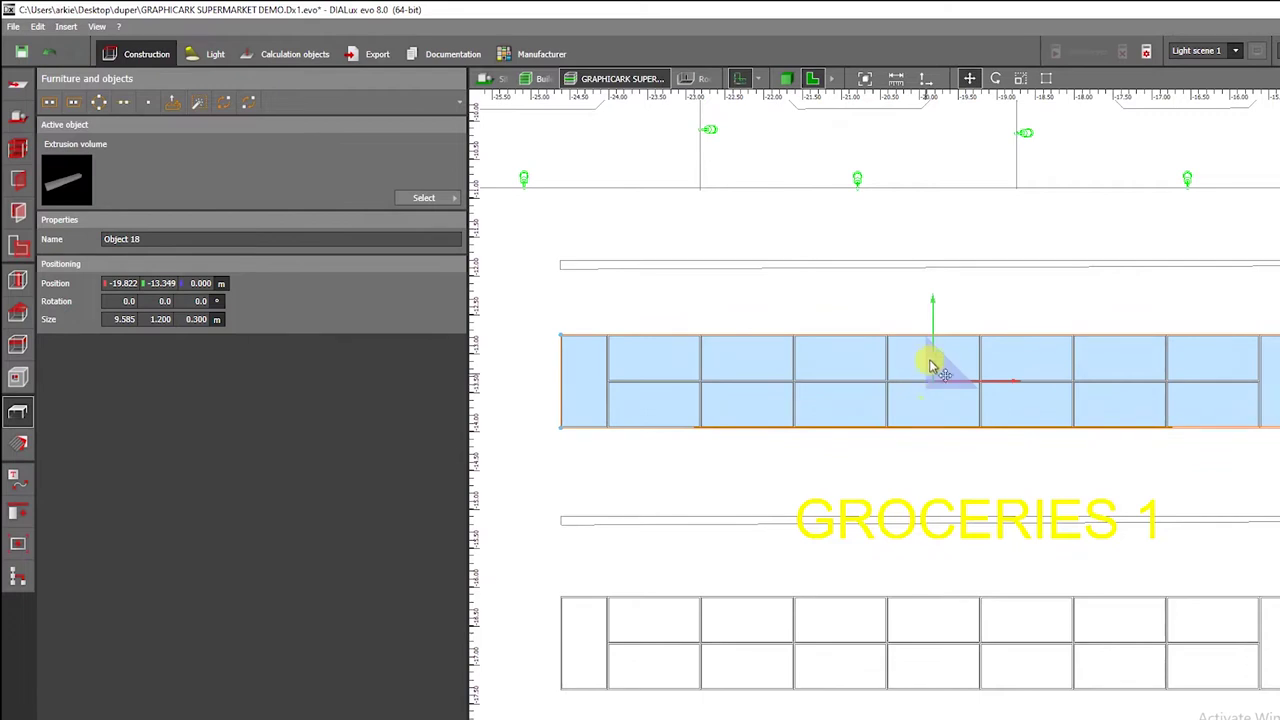
- Scale the duplicate's depth down to a thin strip about 0.086 m wide beside the shelf's centre line
right_click(920, 350)
click(935, 384)
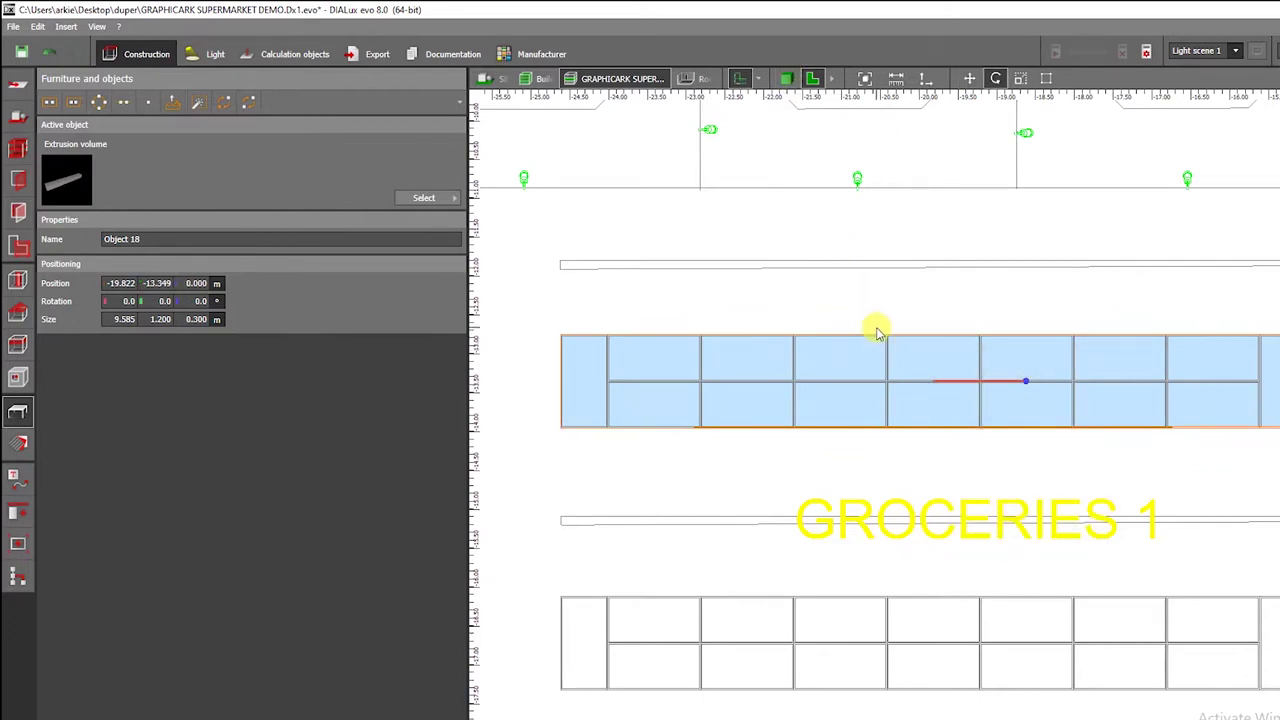
scroll(907, 341, up, 2)
click(1017, 79)
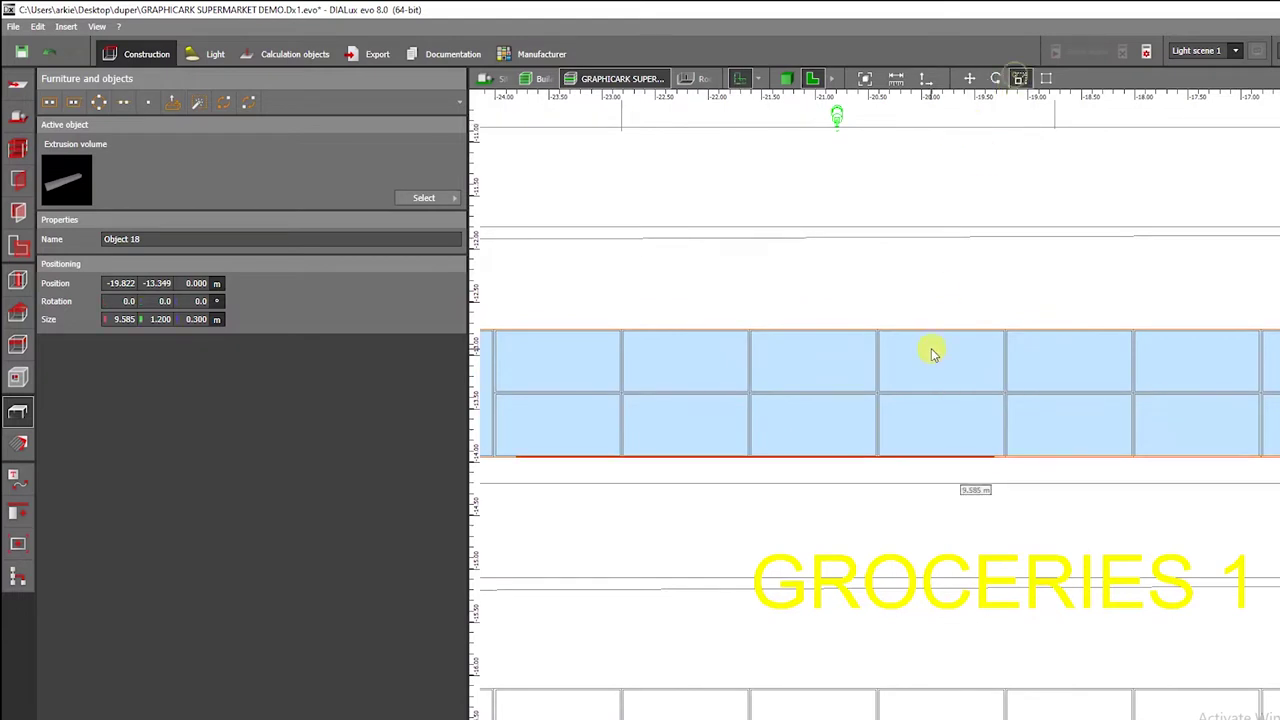
drag(927, 338, 927, 400)
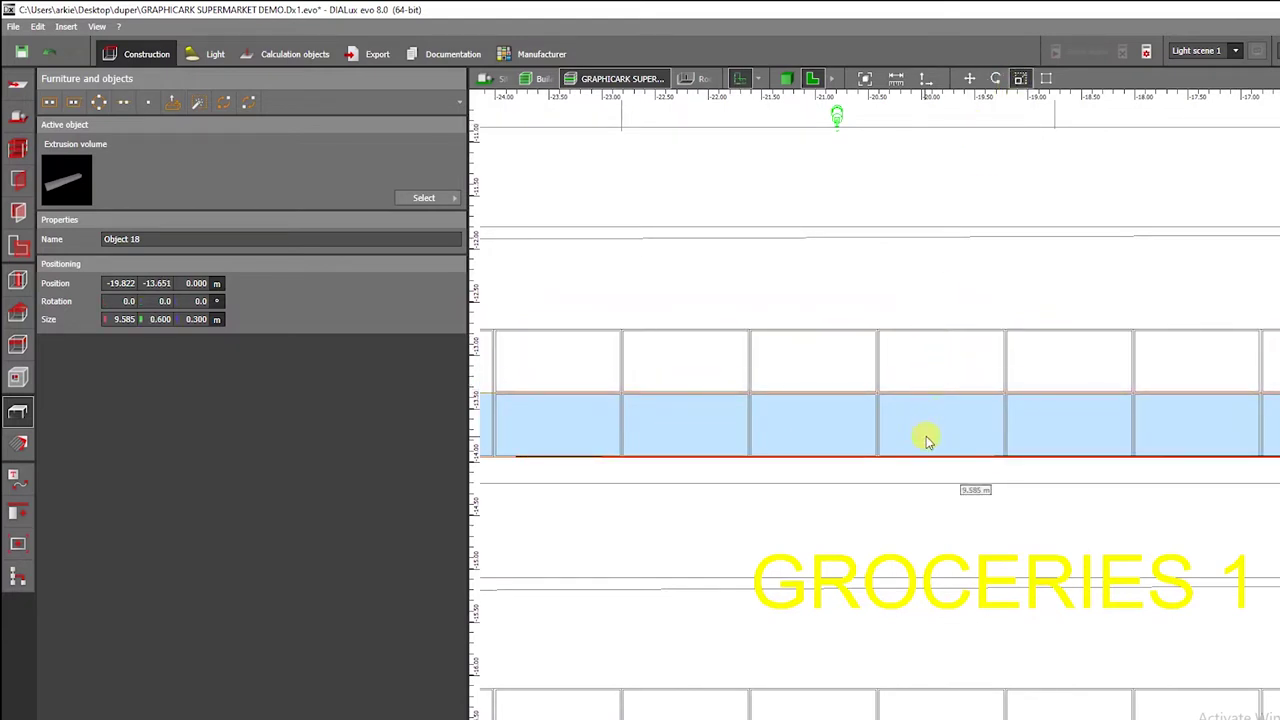
drag(925, 463, 931, 408)
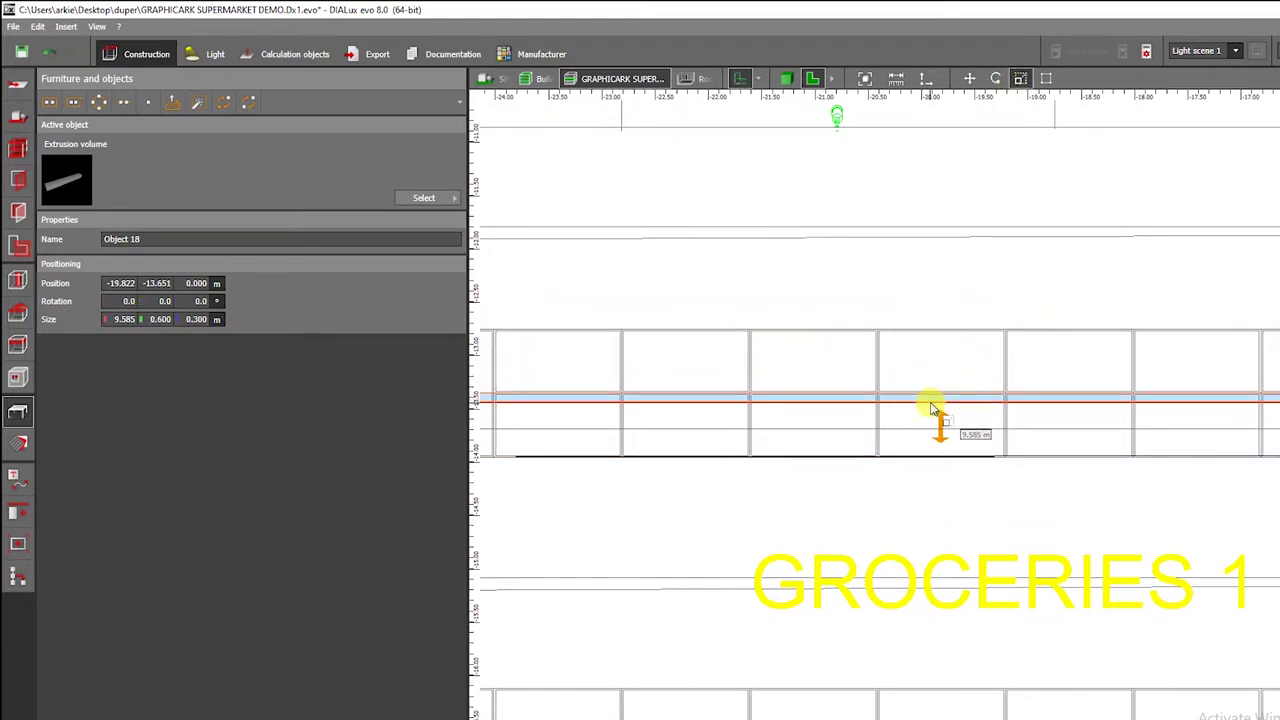
- Move the thin strip onto the shelf's centre line, to a Y position of about -13.353 m
scroll(933, 405, up, 1)
right_click(937, 398)
click(945, 402)
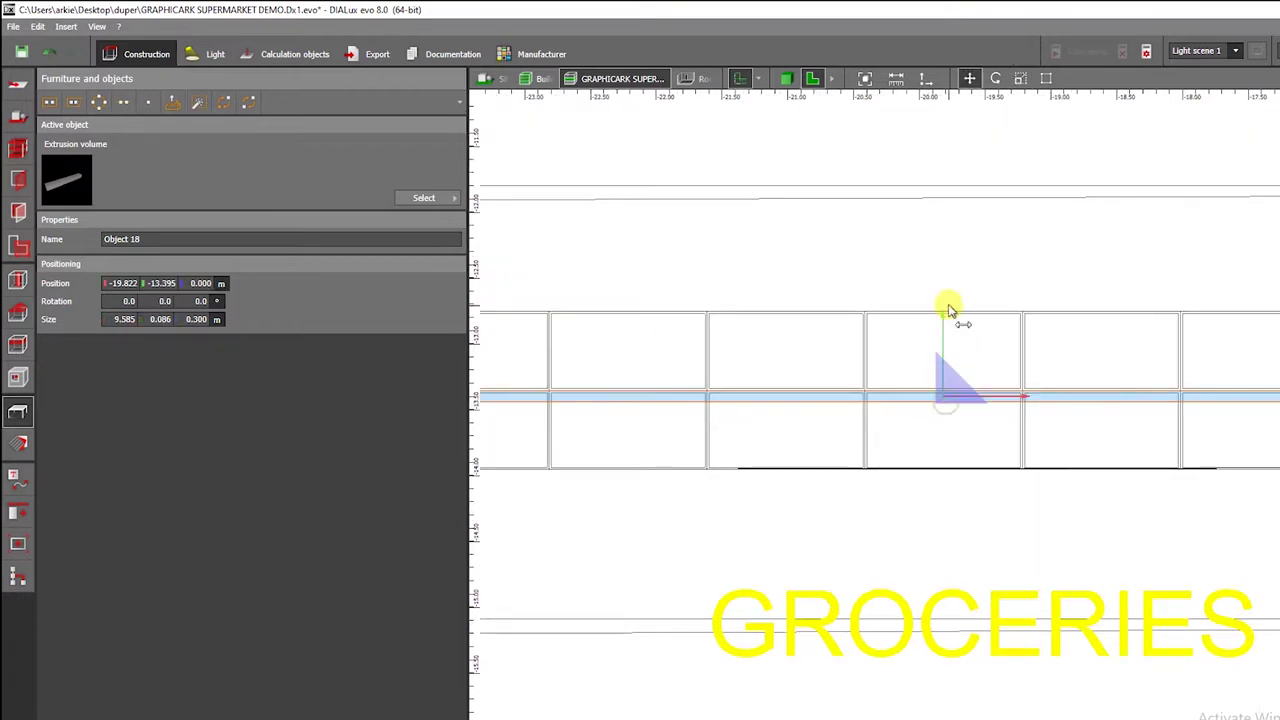
drag(945, 305, 946, 304)
- Set the height of the thin centre strip to 2.1 m in the 3D view
click(788, 80)
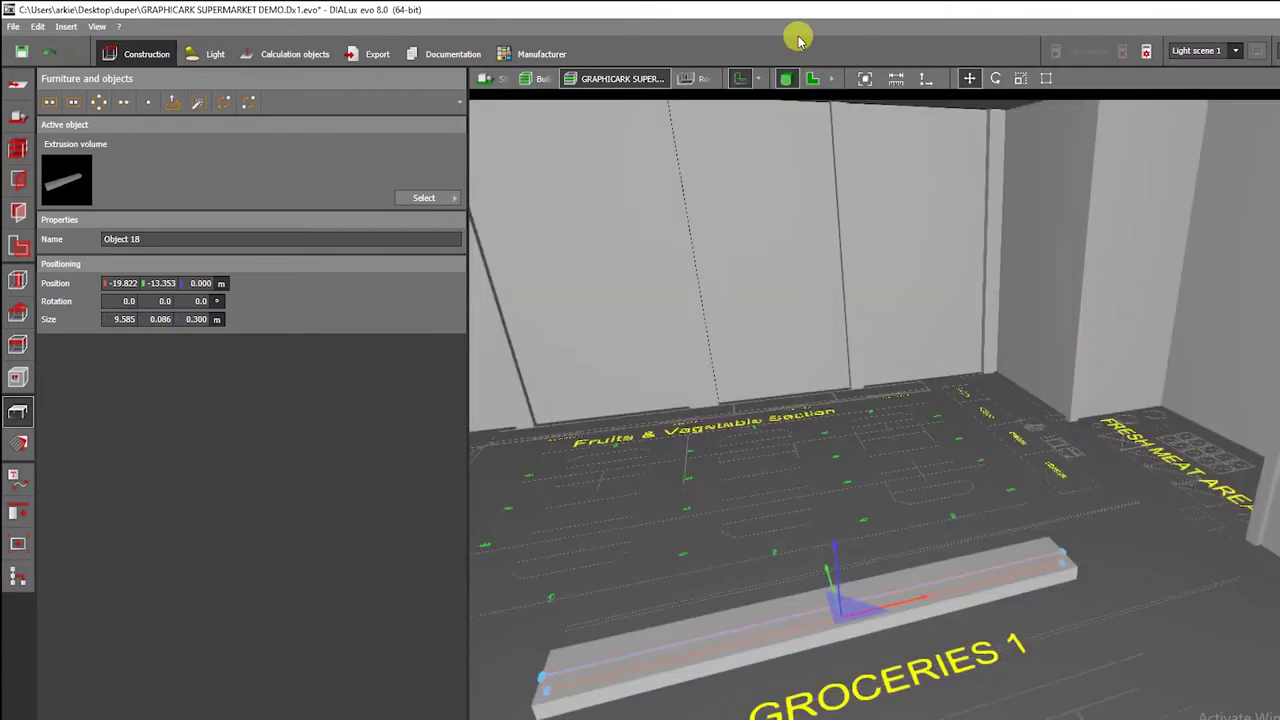
right_drag(948, 346, 1014, 311)
scroll(905, 520, up, 1)
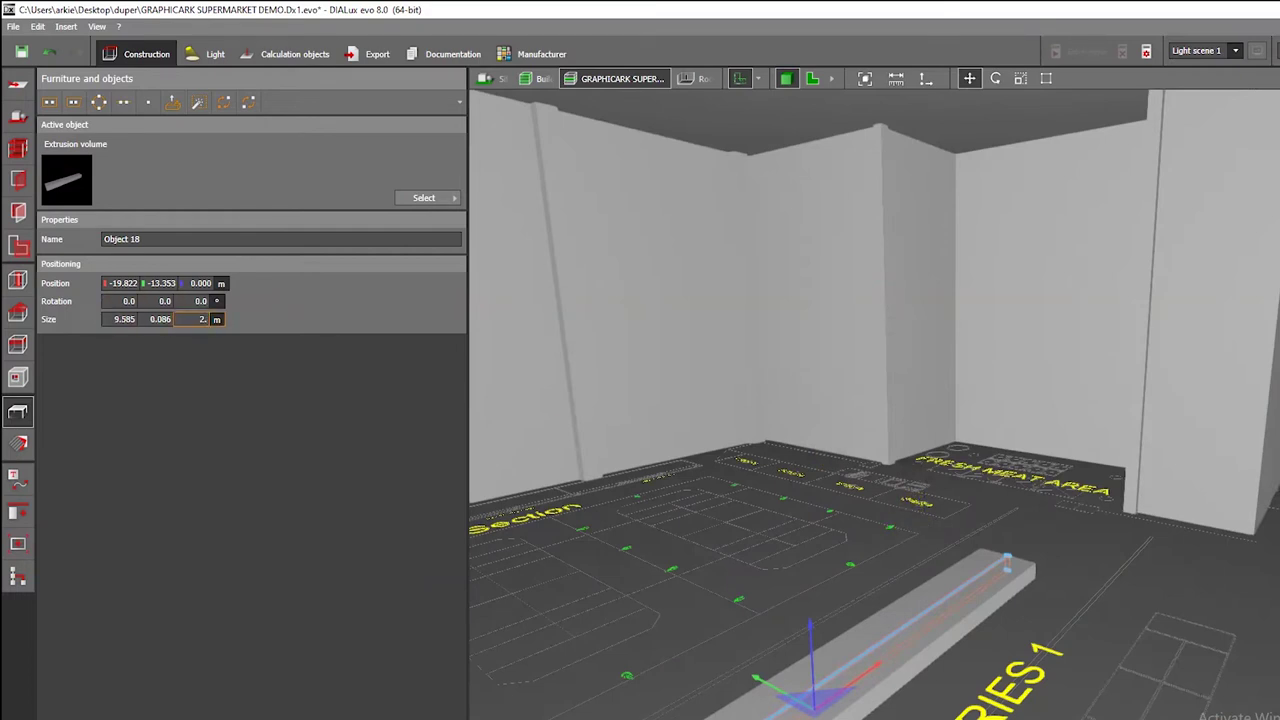
key(Return)
- Set the centre divider's height to 2.4 m and check it above the shelf base from several angles
drag(491, 189, 645, 328)
right_drag(645, 328, 954, 371)
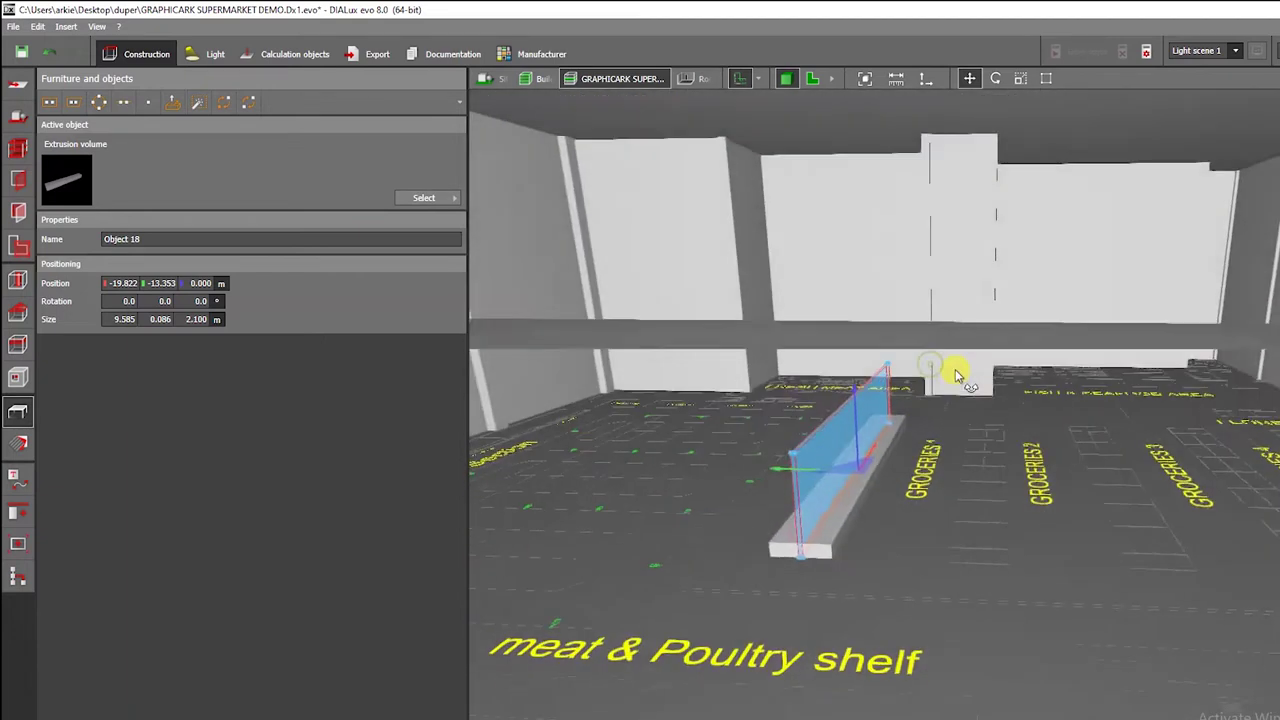
scroll(895, 428, up, 2)
drag(895, 428, 820, 428)
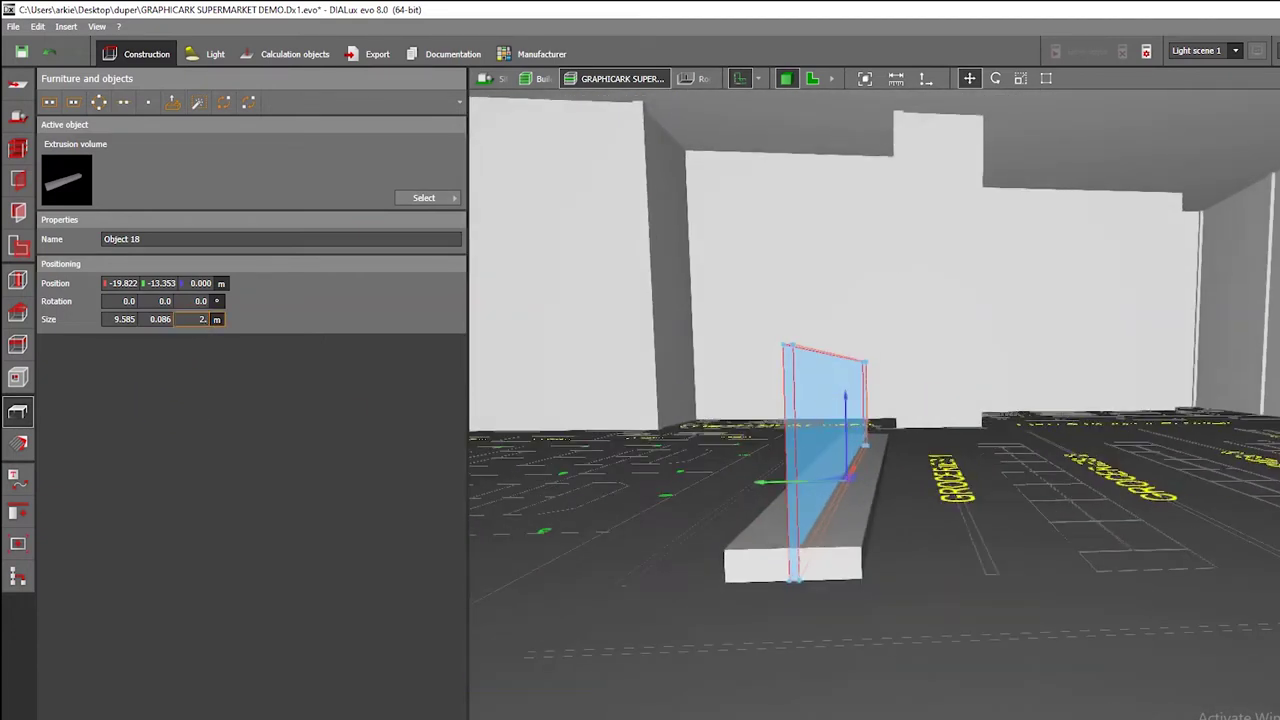
key(Return)
drag(914, 403, 1040, 310)
right_drag(1040, 310, 872, 390)
click(1089, 333)
drag(857, 485, 957, 471)
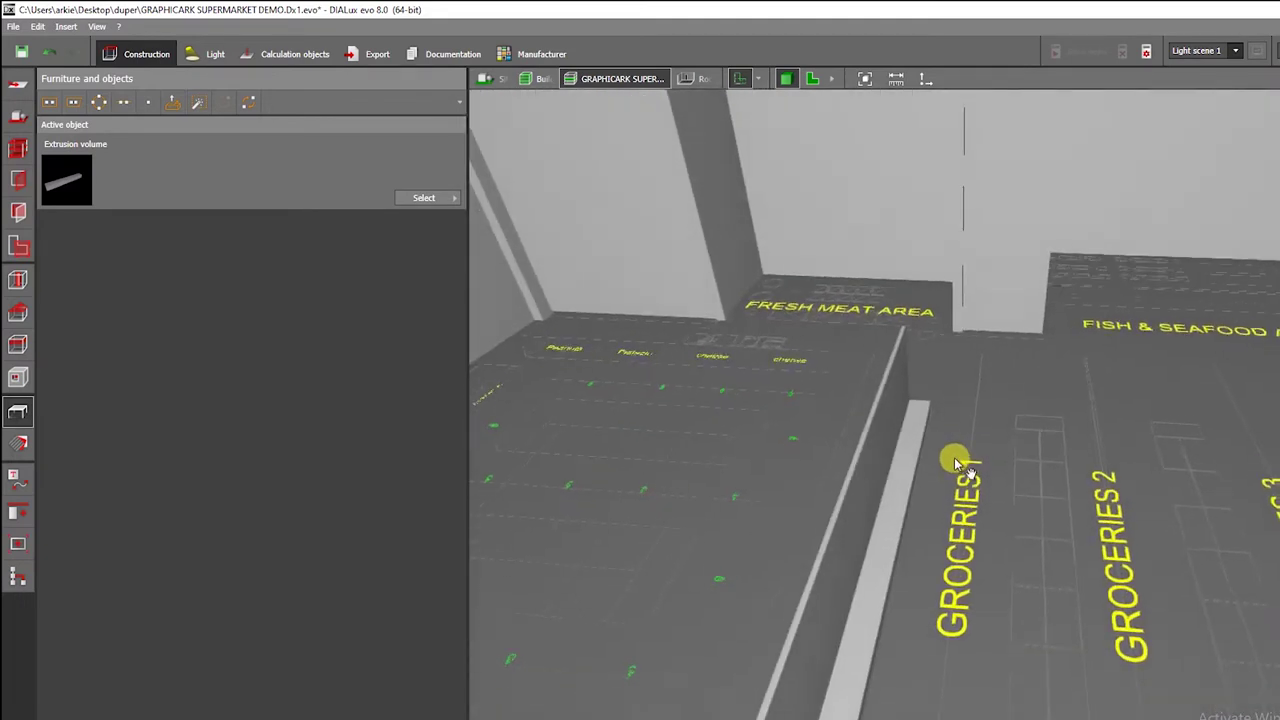
- Insert a cube of 1 x 1 x 1 m over the shelf's first cross divider line in the floor plan
click(811, 80)
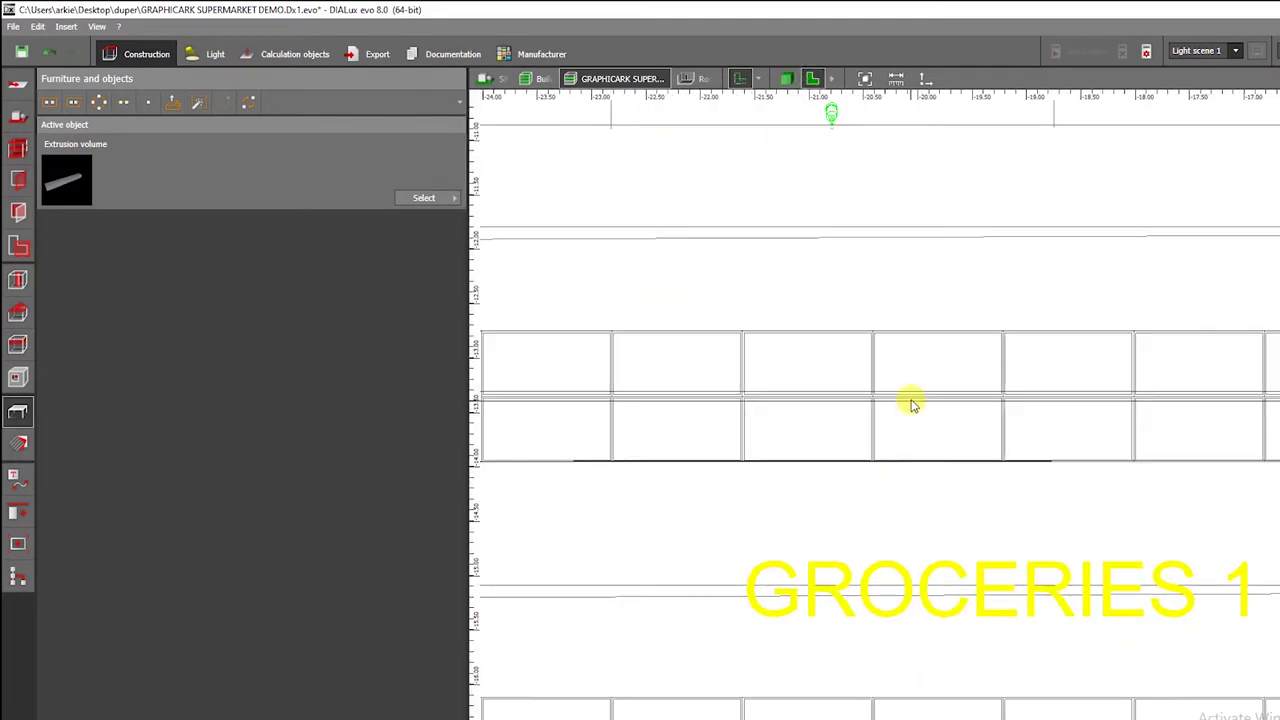
click(909, 400)
scroll(1025, 450, down, 2)
scroll(1025, 450, up, 3)
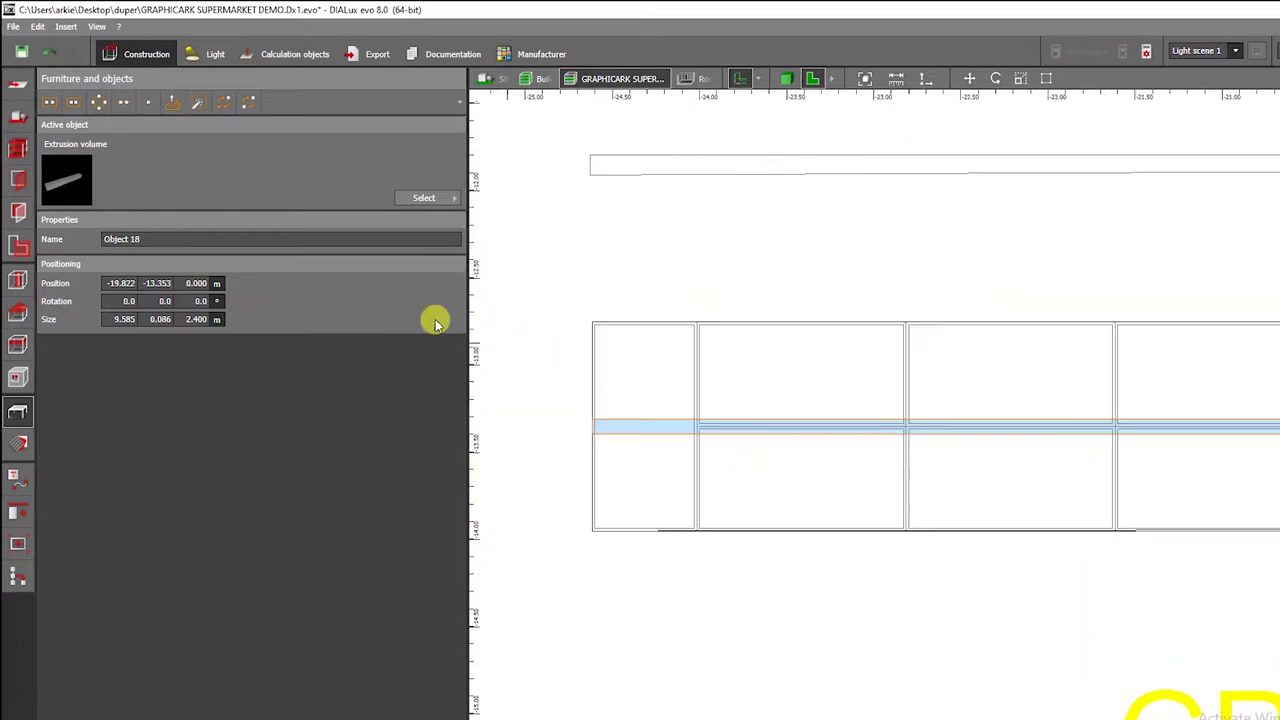
click(18, 378)
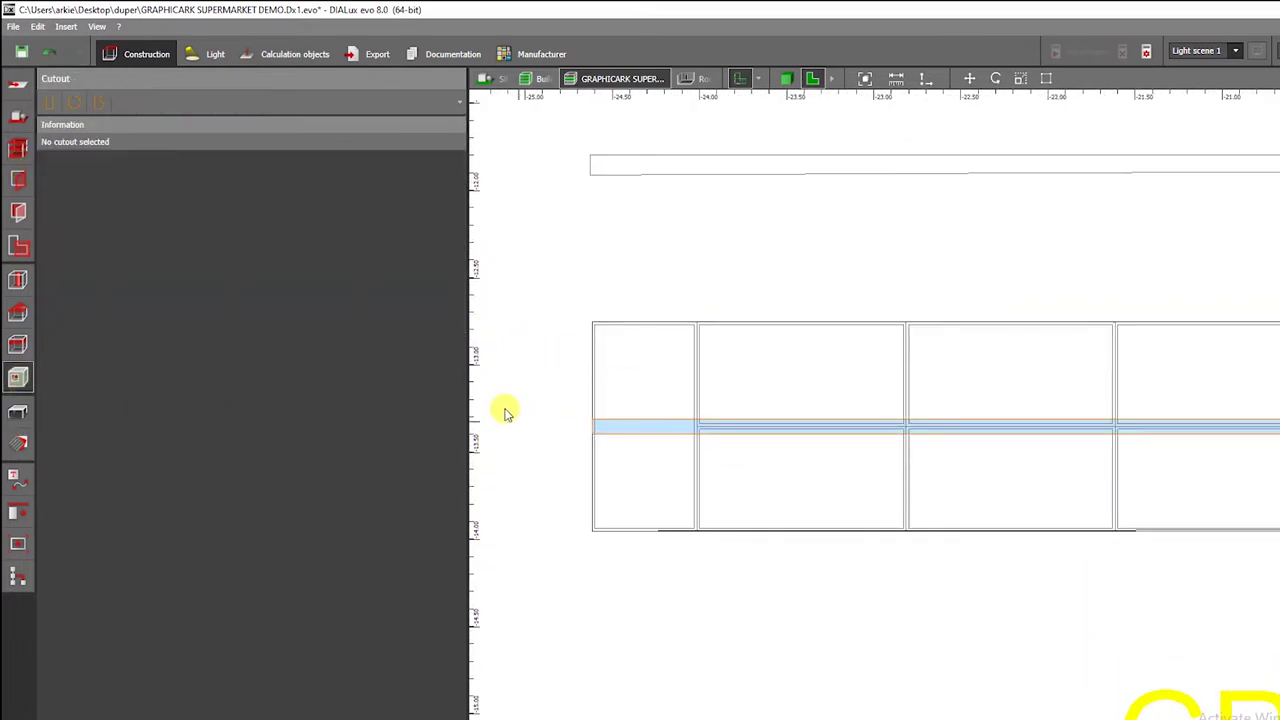
click(14, 412)
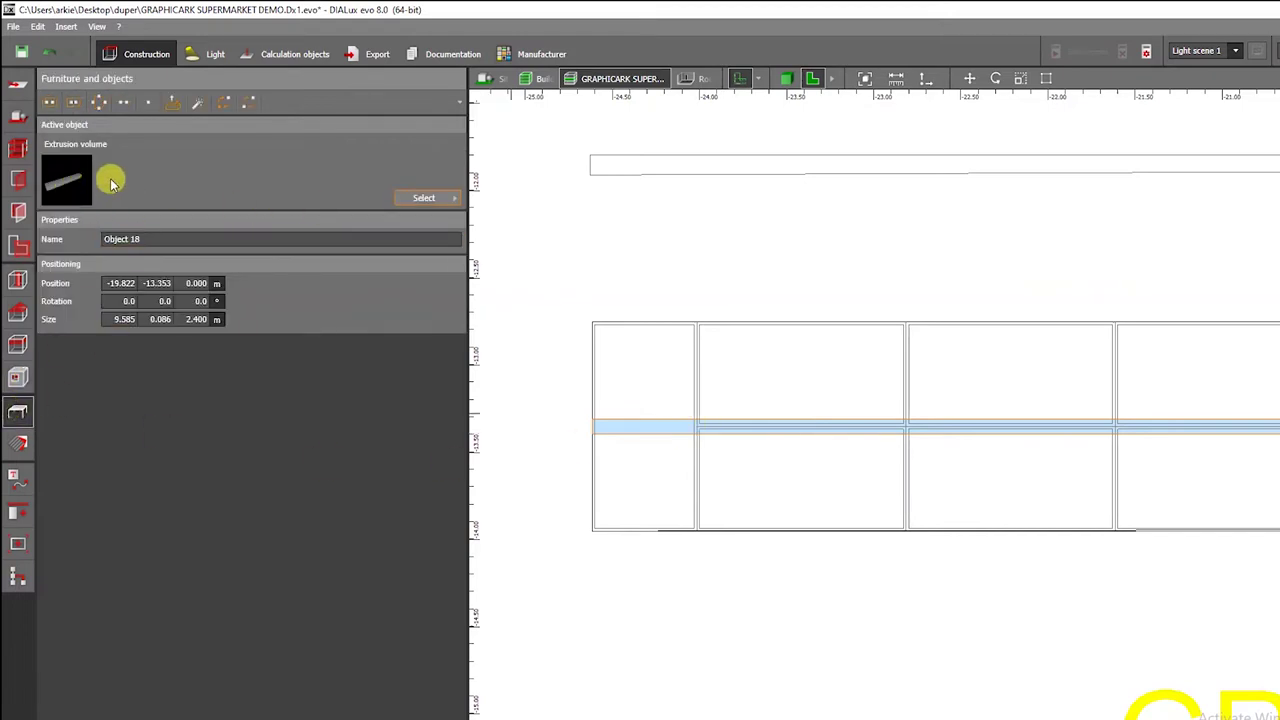
click(430, 199)
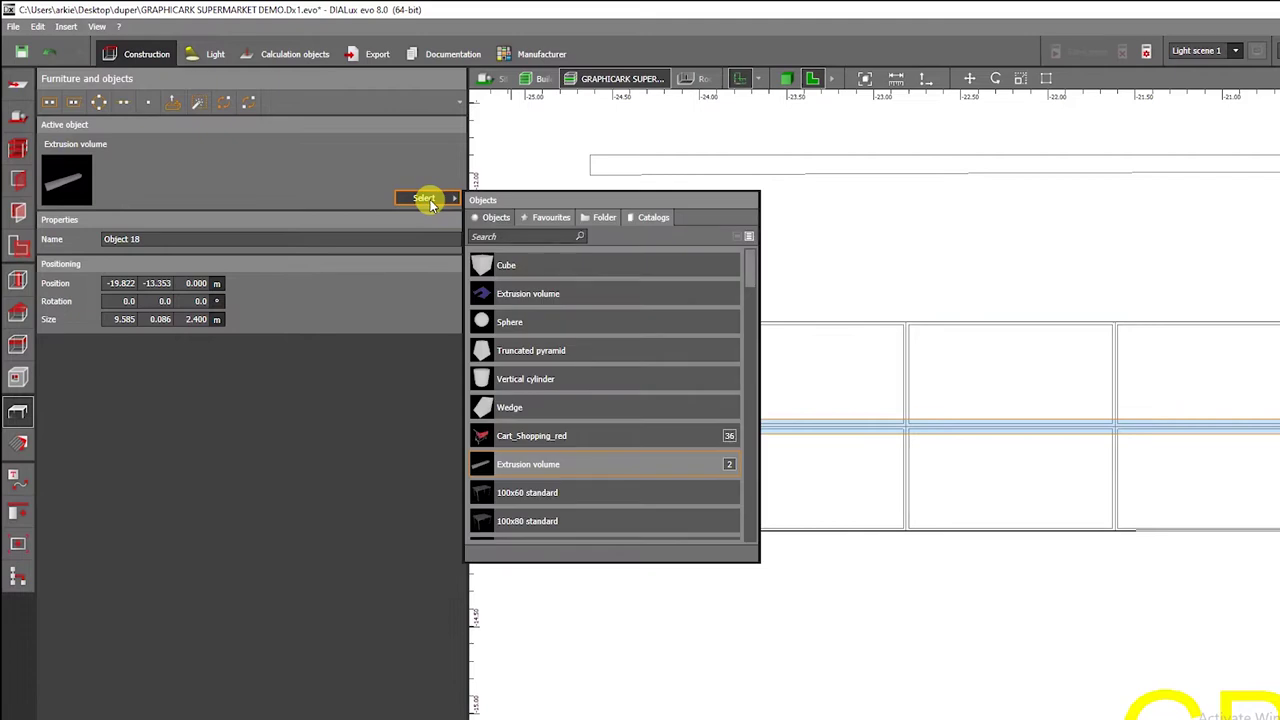
click(482, 266)
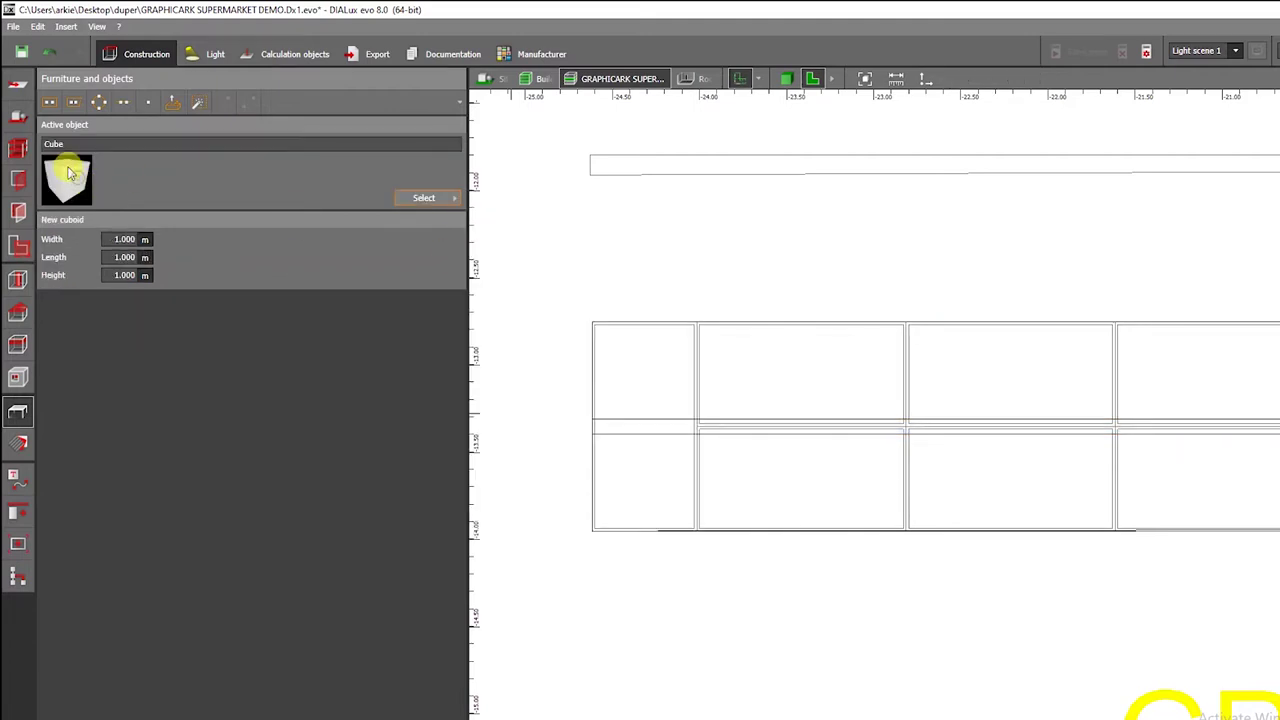
click(711, 431)
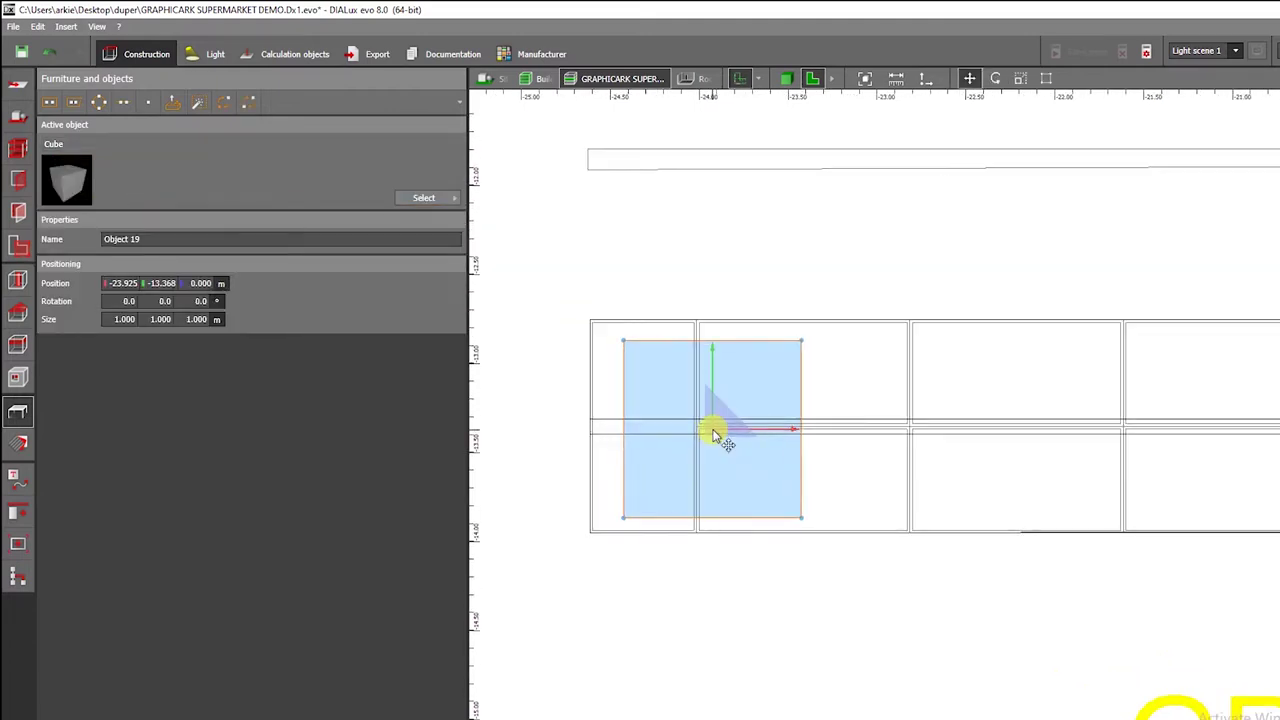
- Scale the cube's width down to about 0.008 m, forming a thin panel along the first cross divider line
right_click(713, 431)
click(746, 473)
drag(603, 432, 699, 437)
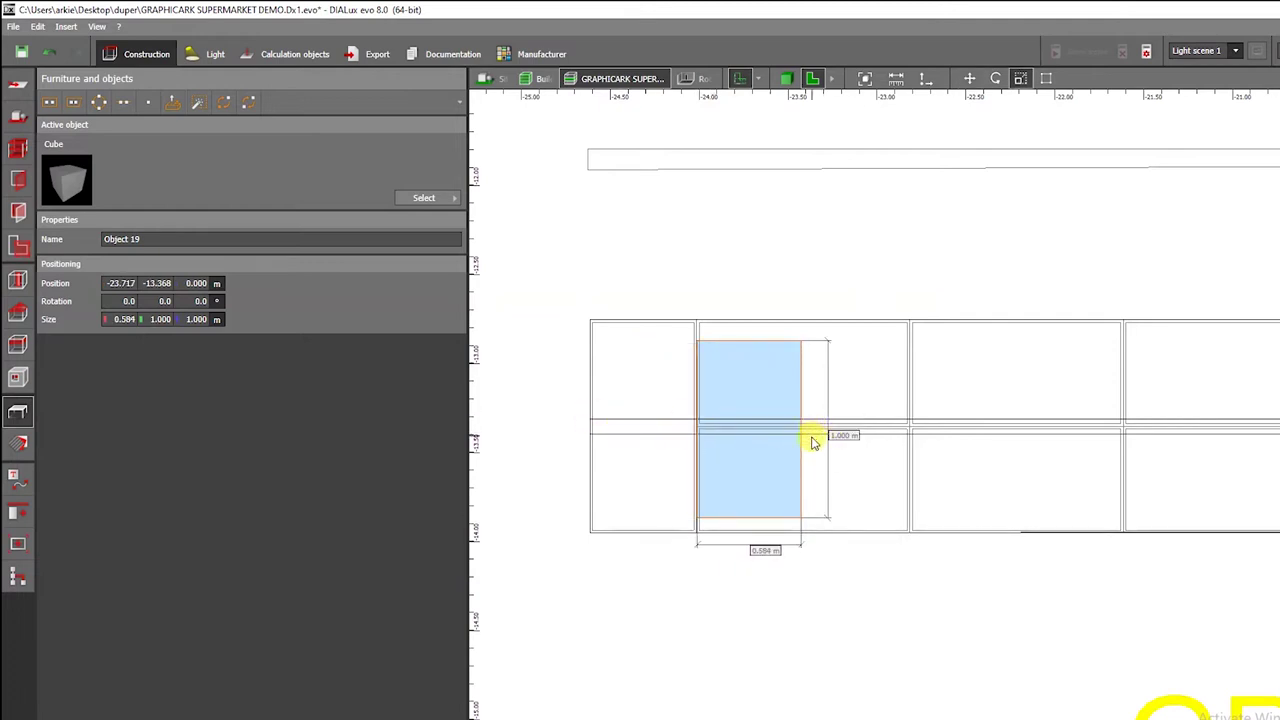
drag(800, 437, 700, 432)
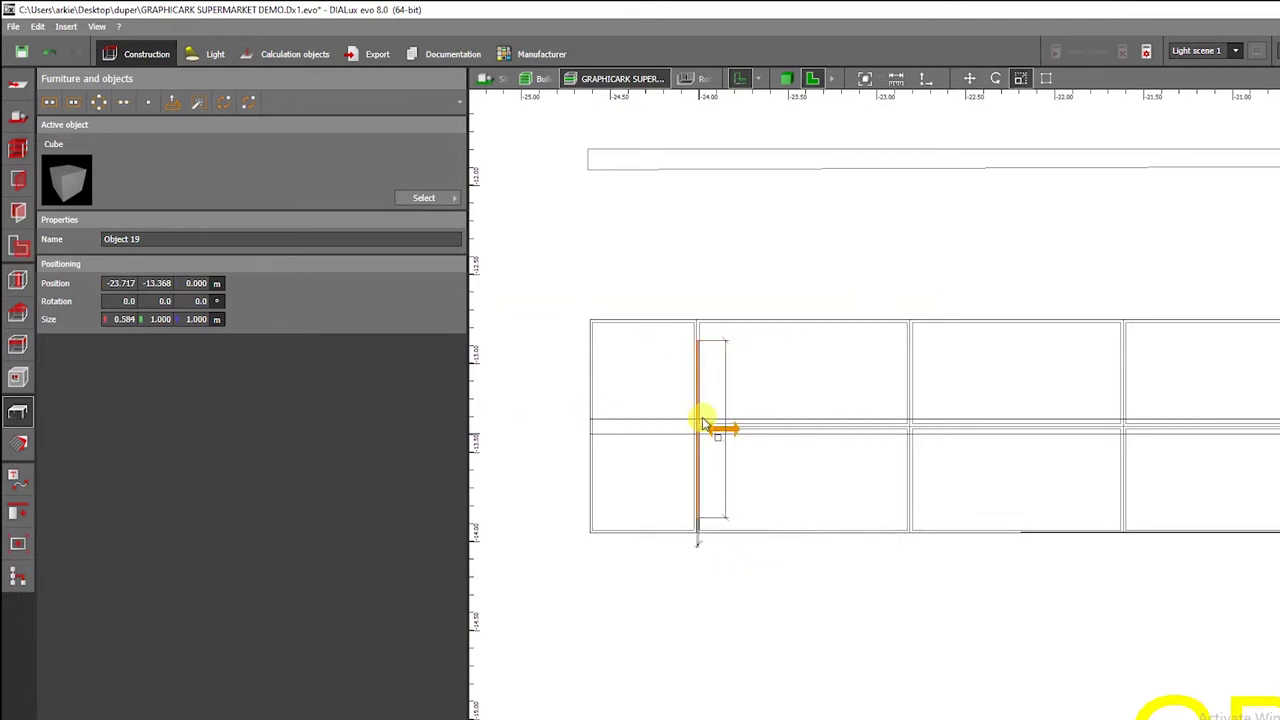
- Try to fit the thin cross panel's depth to the shelf base in the 3D view, at about 0.989 m
click(787, 78)
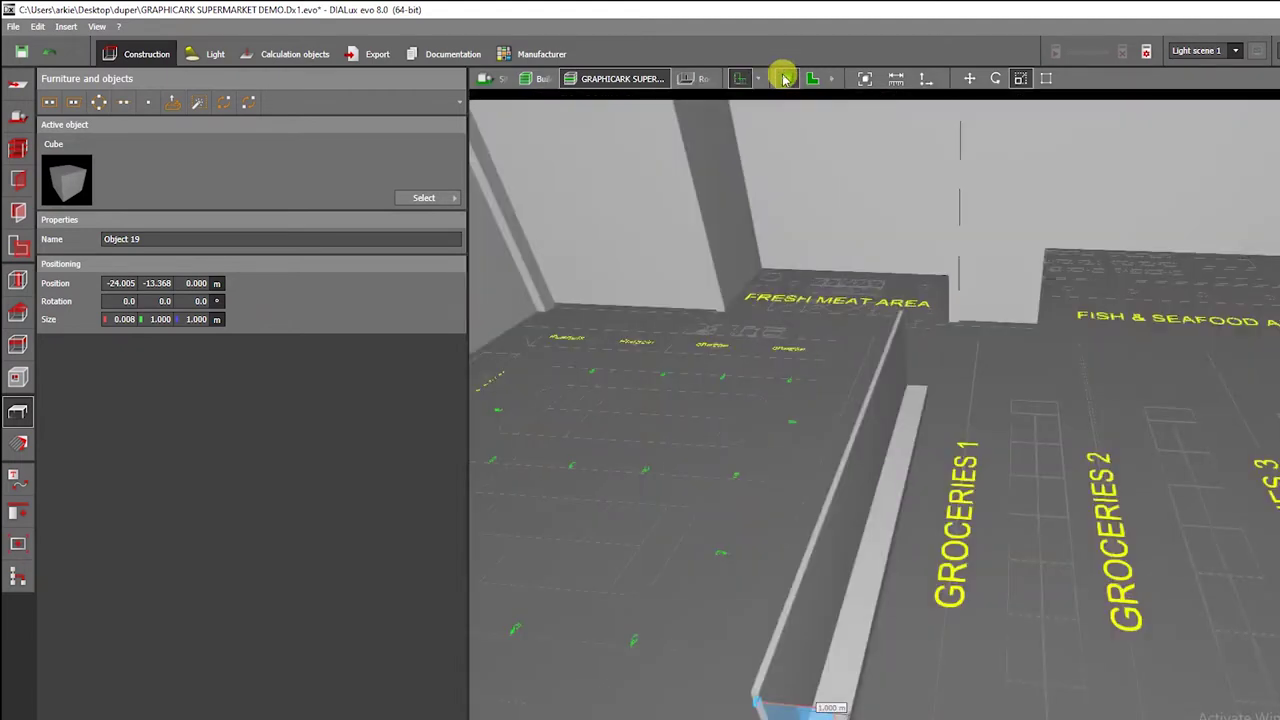
right_drag(755, 398, 976, 566)
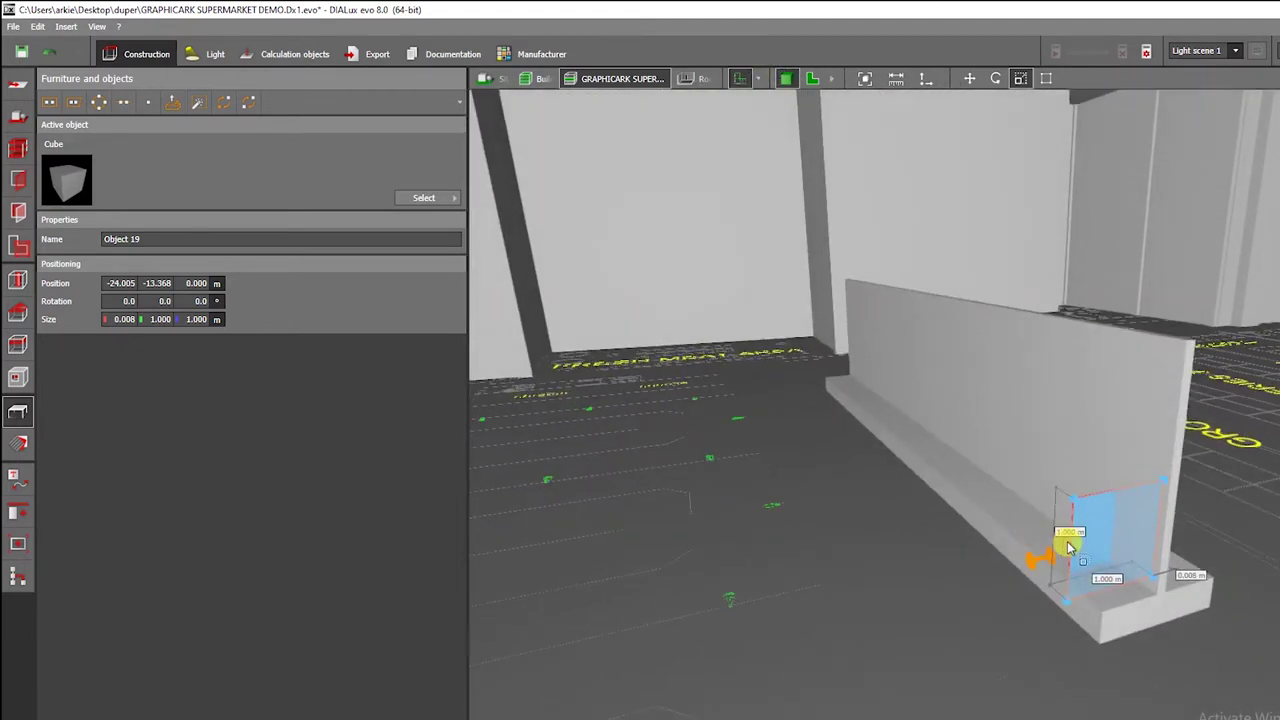
right_drag(972, 653, 722, 468)
drag(620, 505, 618, 502)
click(646, 550)
right_drag(648, 549, 697, 540)
middle_drag(748, 549, 740, 585)
scroll(742, 585, up, 1)
click(824, 569)
click(880, 558)
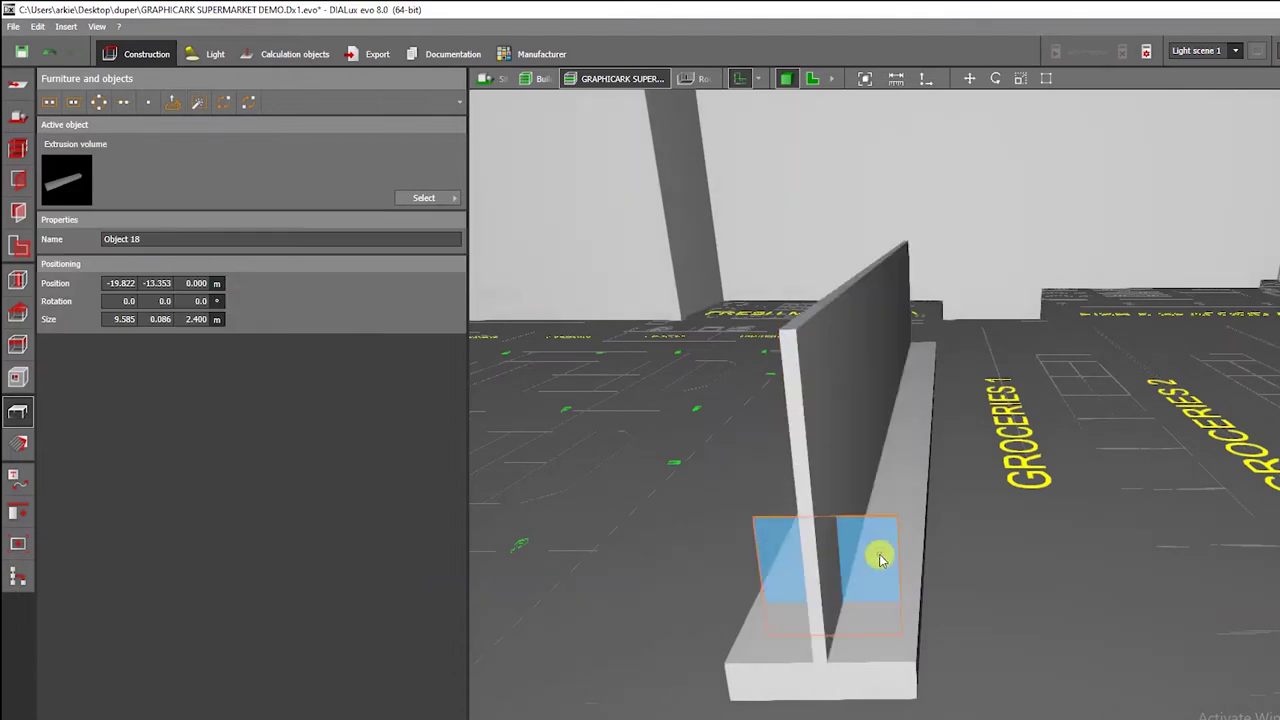
- Extend the cross panel's depth to about 1.188 m so that it spans the shelf base on both sides of the divider
click(813, 79)
scroll(671, 471, up, 3)
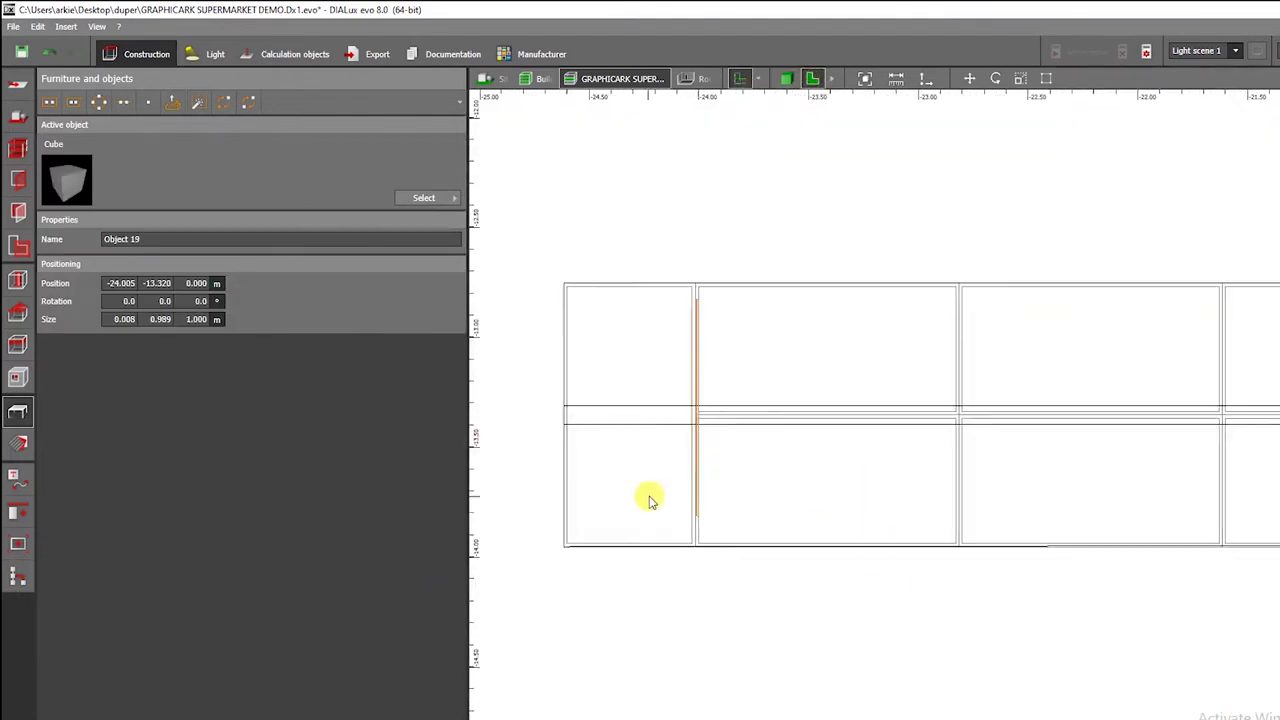
right_click(711, 518)
click(735, 560)
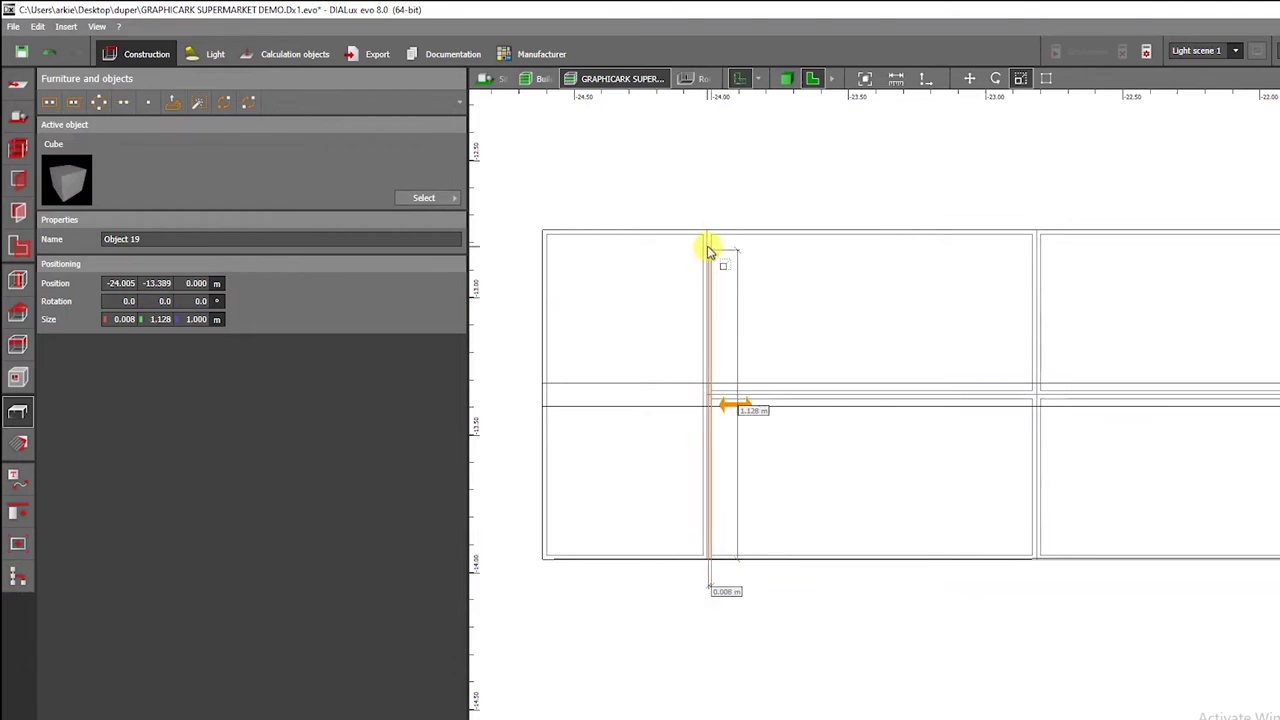
click(786, 79)
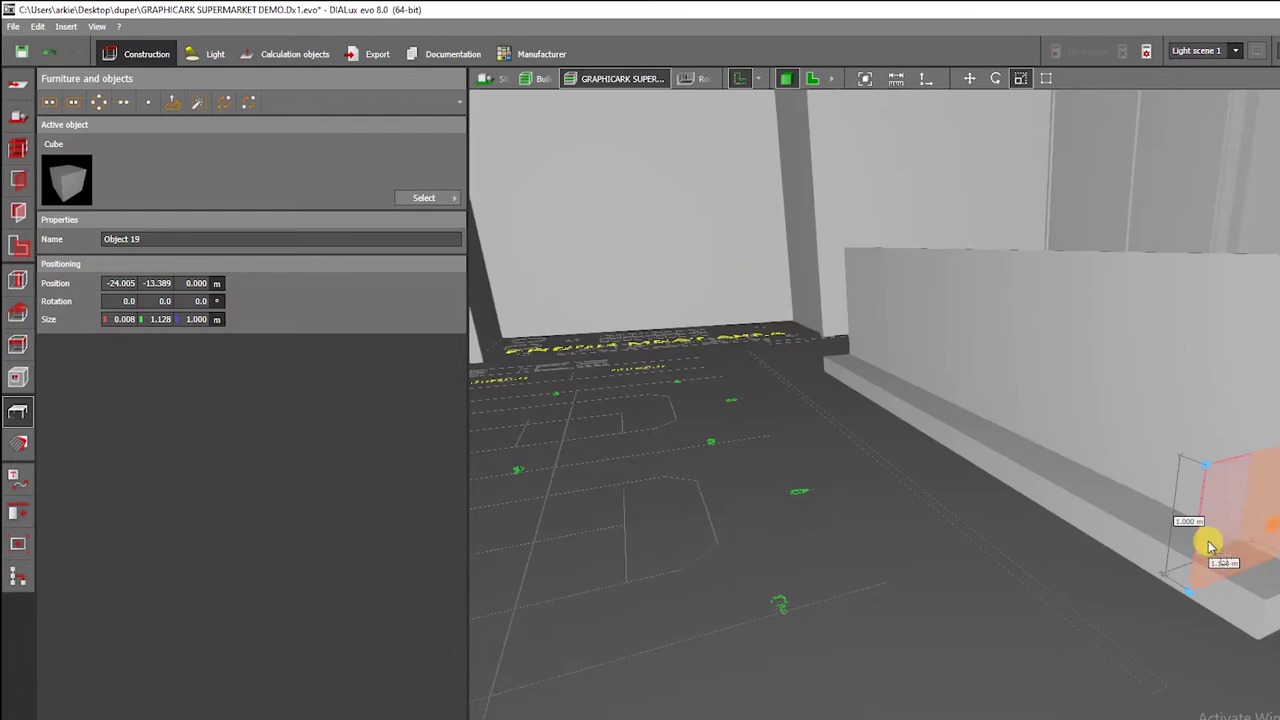
drag(1208, 543, 1198, 547)
click(1111, 631)
right_drag(1100, 629, 1001, 578)
scroll(1048, 580, down, 3)
drag(1002, 580, 846, 466)
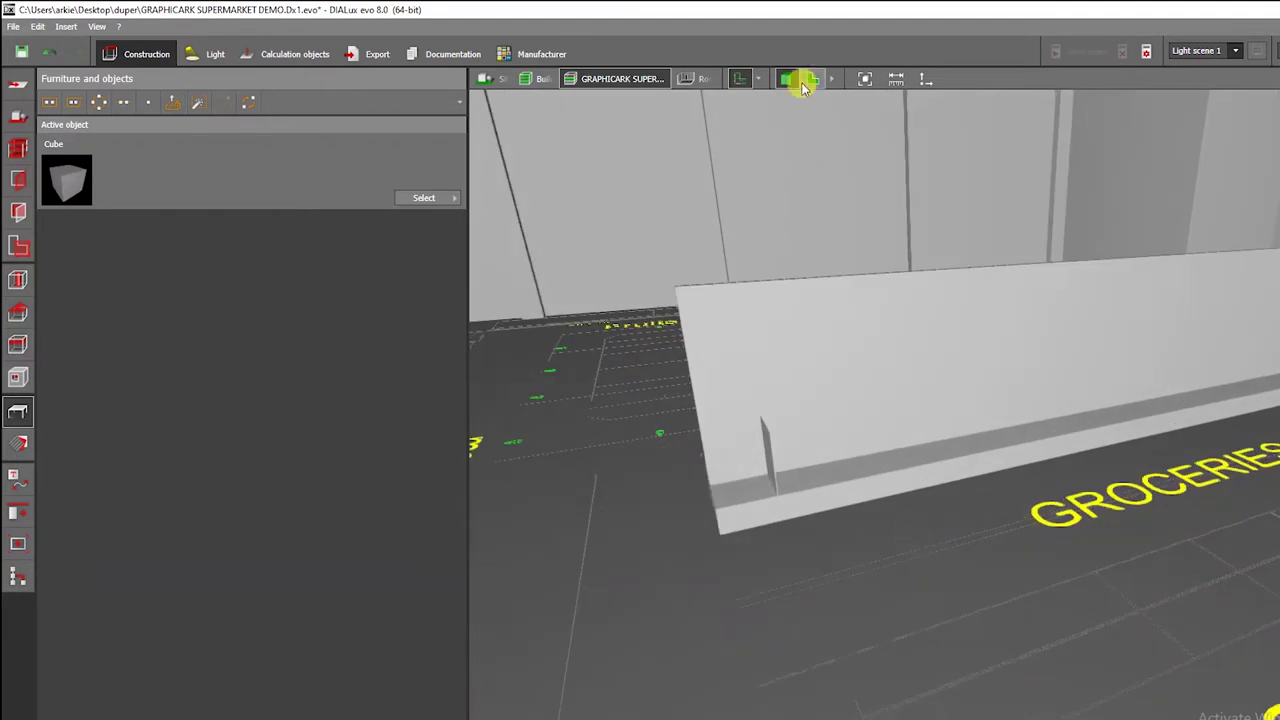
- Raise the cross panel's height to about 2.3 m in the 3D view
click(772, 440)
right_click(773, 436)
click(803, 477)
right_drag(1007, 499, 1043, 550)
scroll(1043, 550, up, 1)
drag(822, 500, 820, 372)
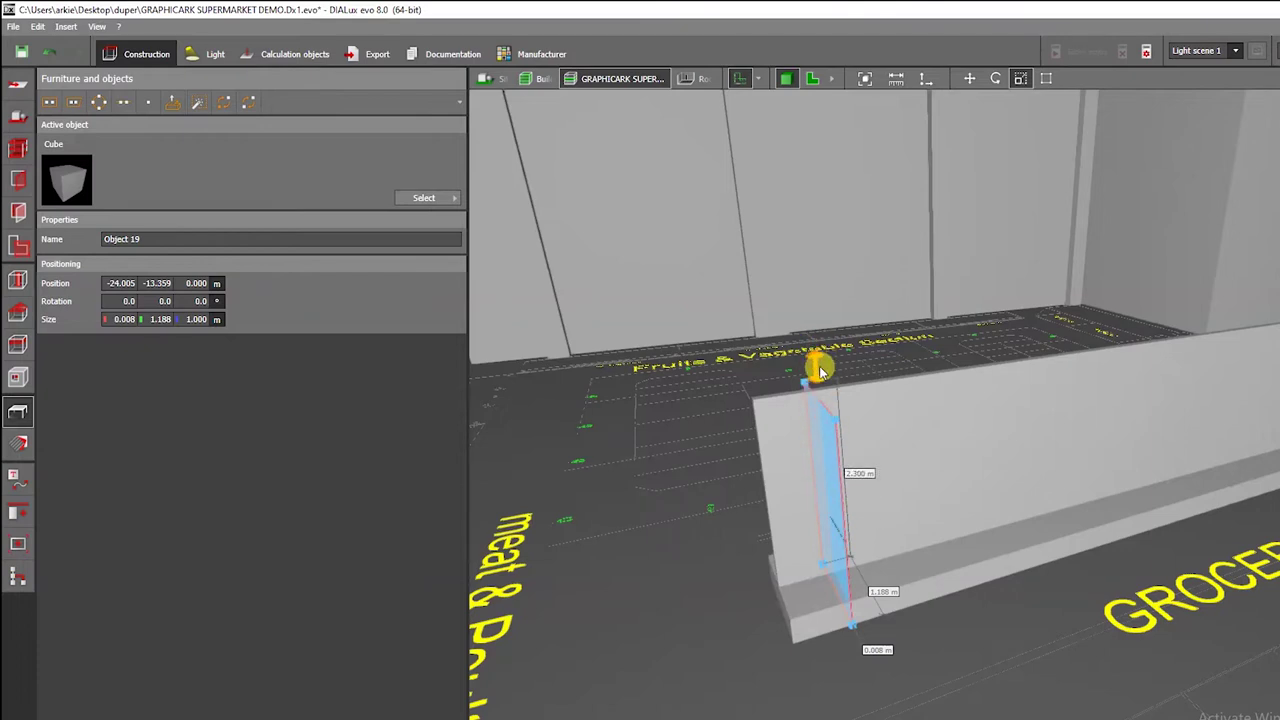
key(Escape)
right_drag(1007, 618, 1195, 570)
drag(1196, 568, 898, 480)
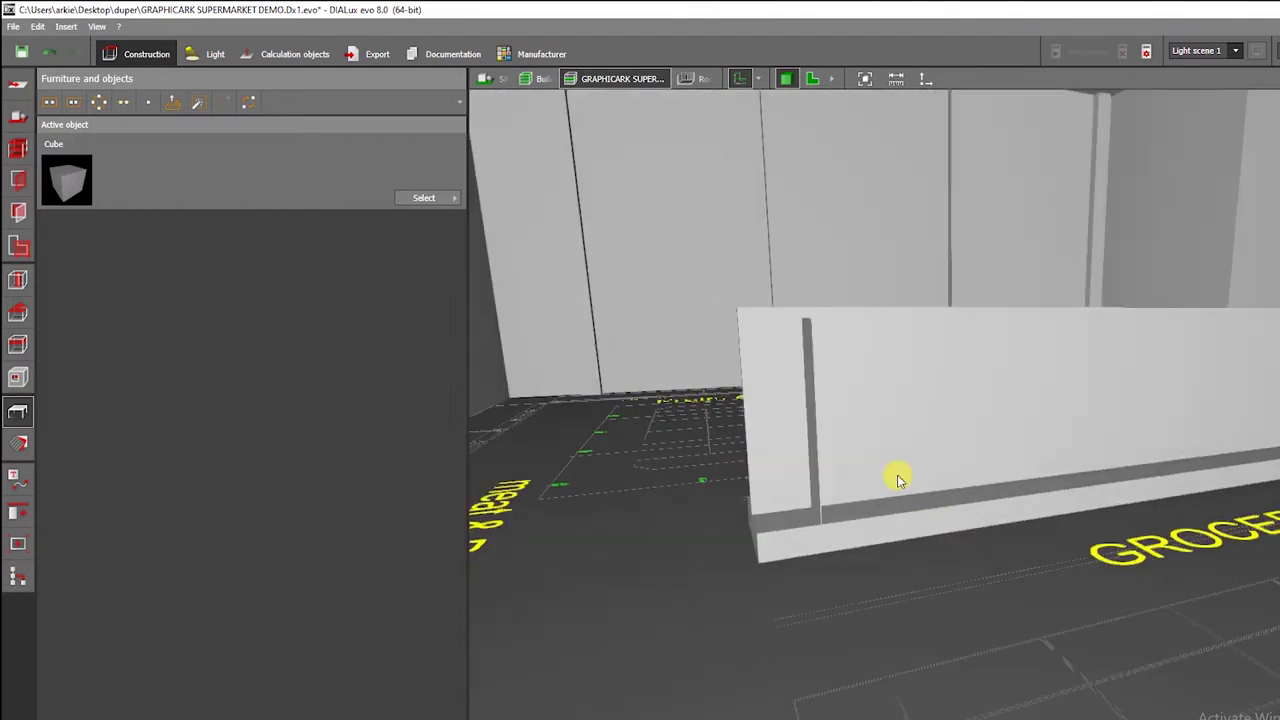
- Raise the cross panel's height to about 2.378 m, close to the top of the centre divider
click(807, 370)
click(789, 77)
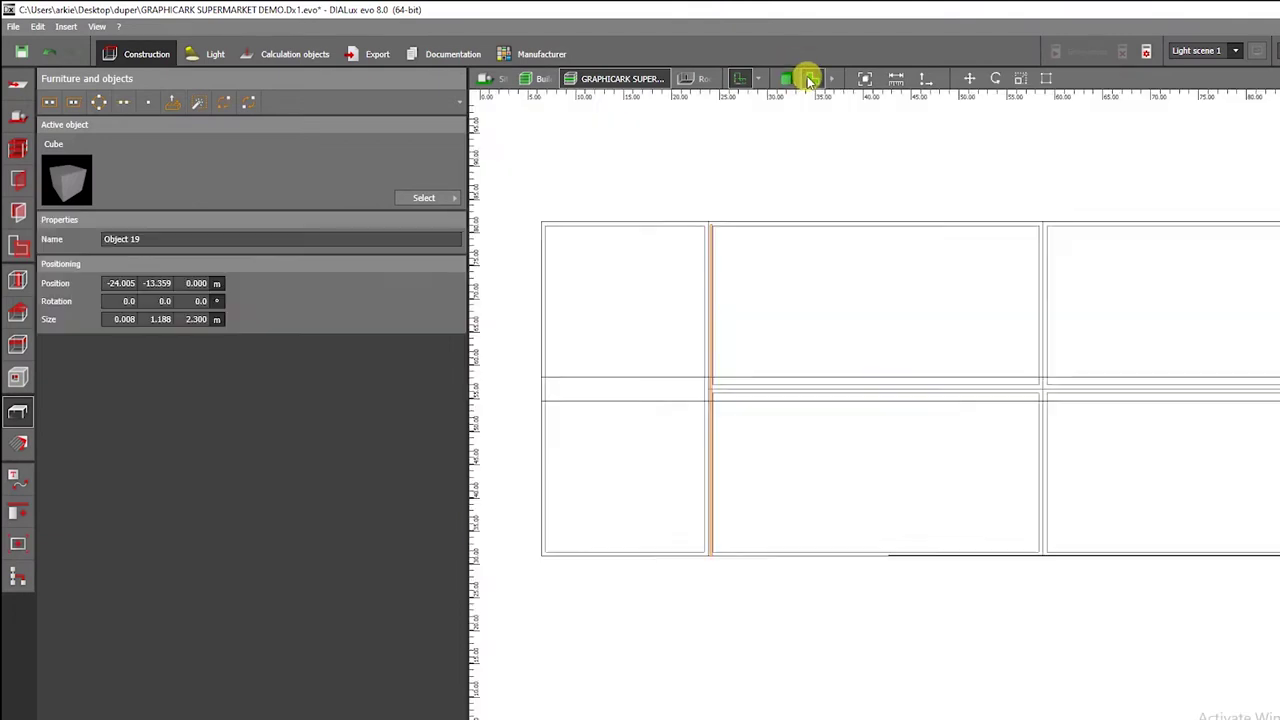
scroll(750, 347, up, 1)
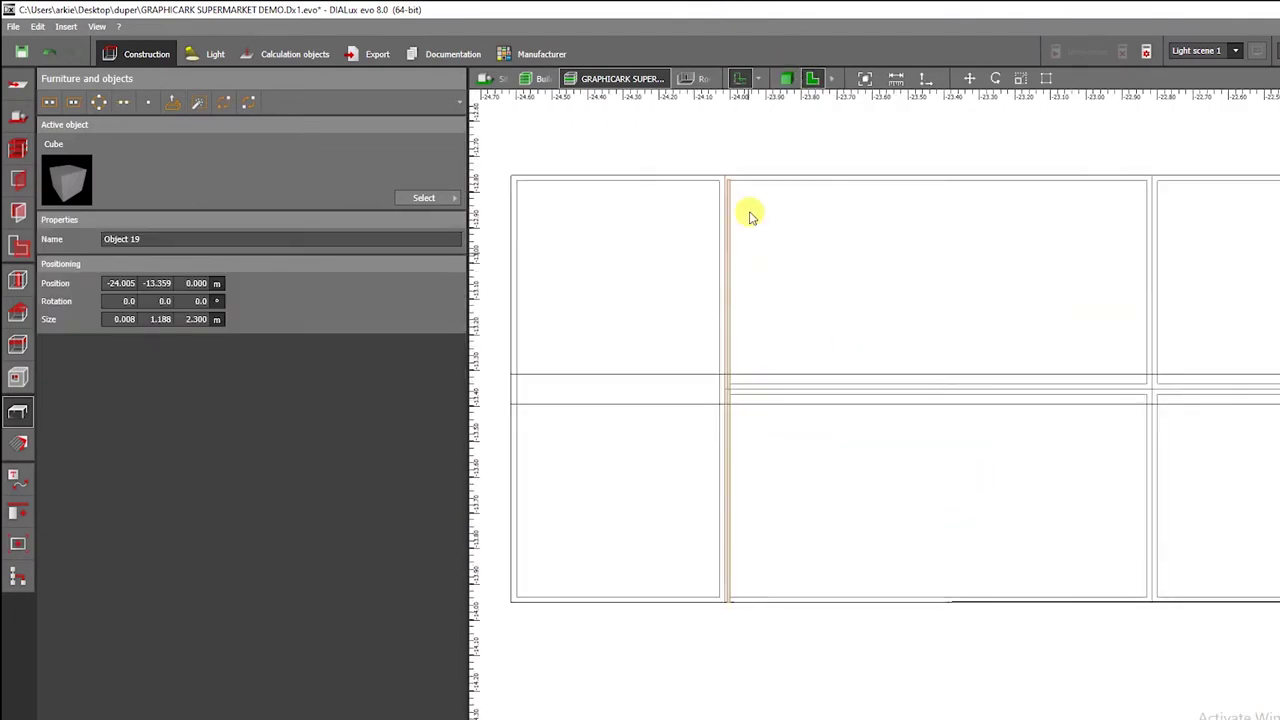
click(789, 79)
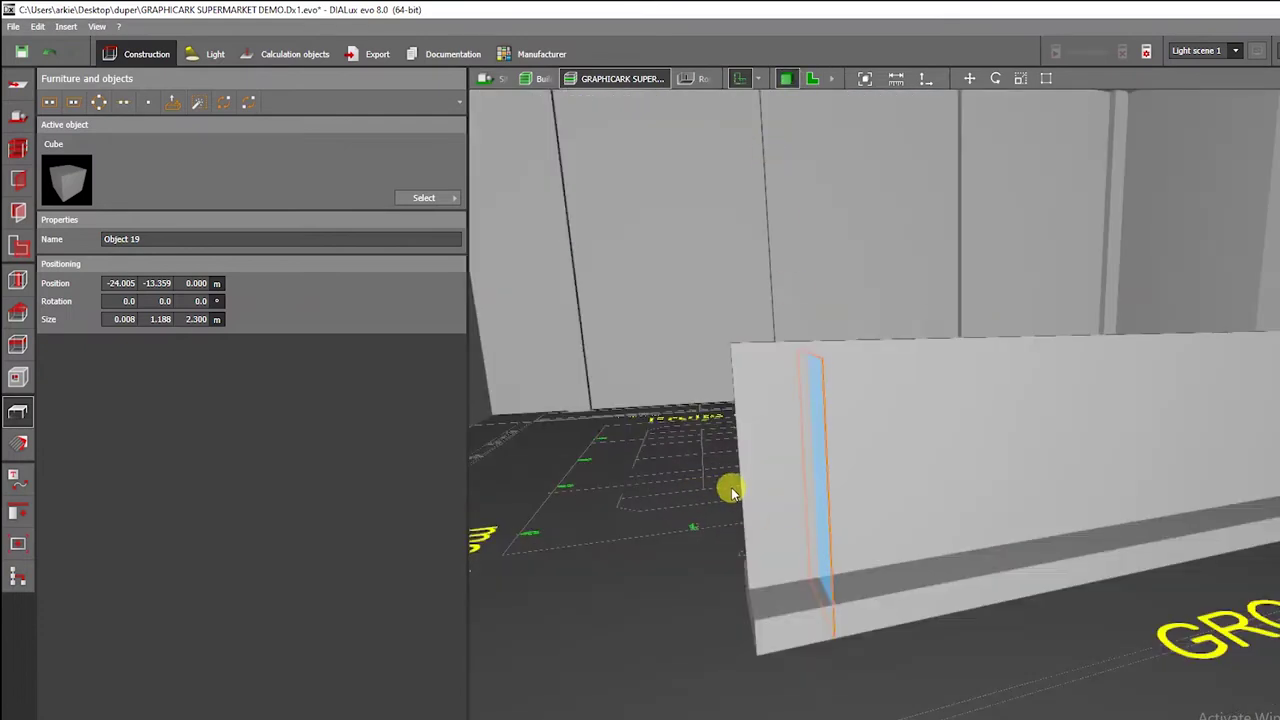
scroll(735, 495, down, 3)
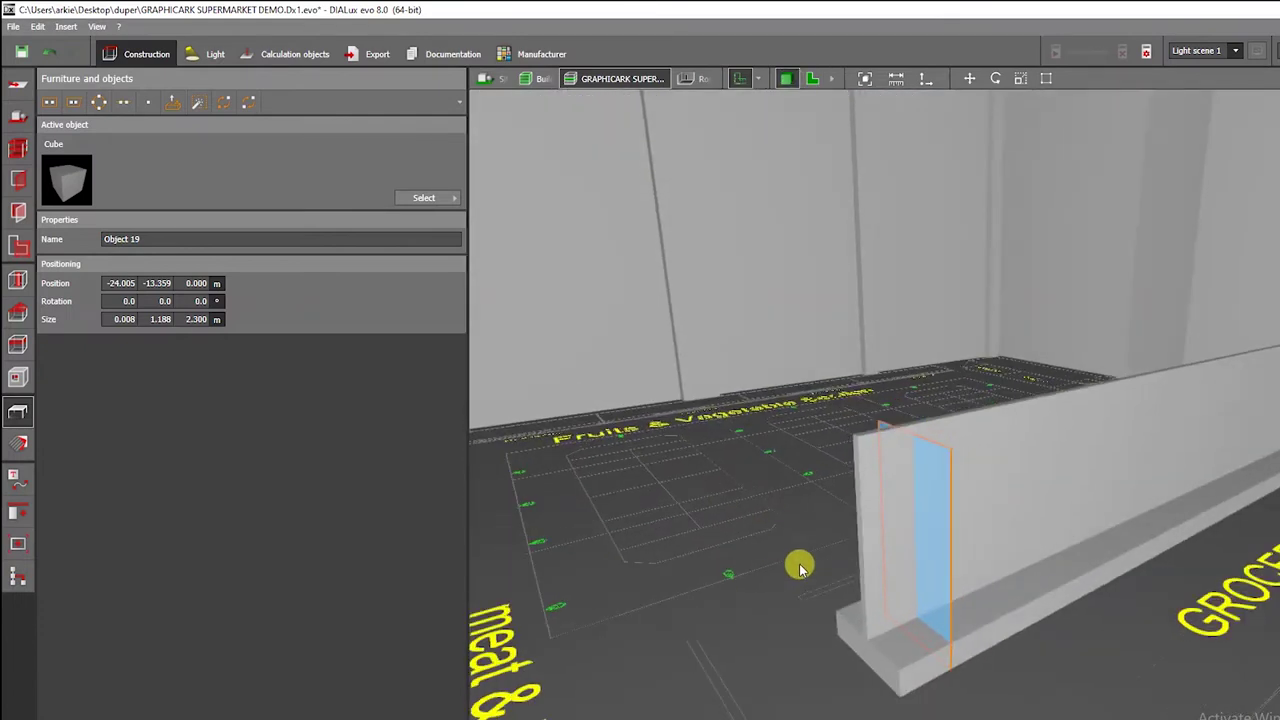
right_click(922, 455)
click(937, 491)
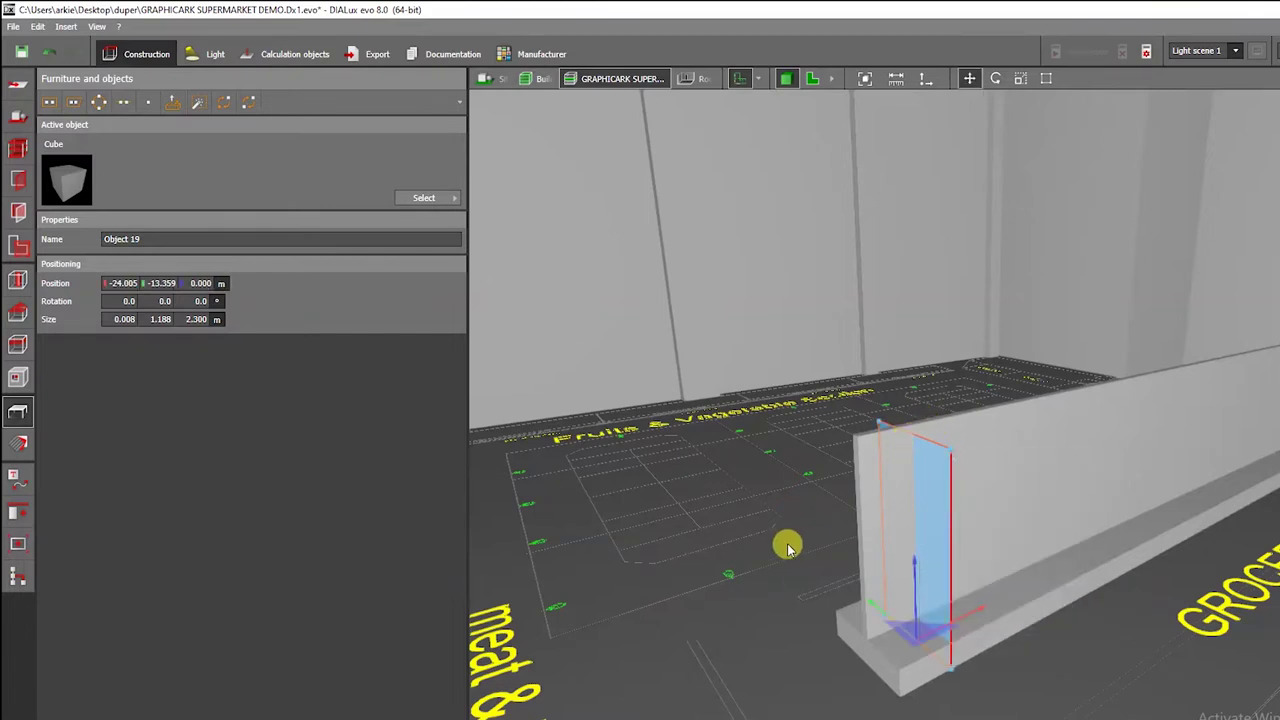
scroll(787, 546, down, 3)
scroll(830, 535, up, 3)
right_drag(784, 538, 737, 363)
scroll(683, 371, up, 5)
scroll(753, 385, down, 1)
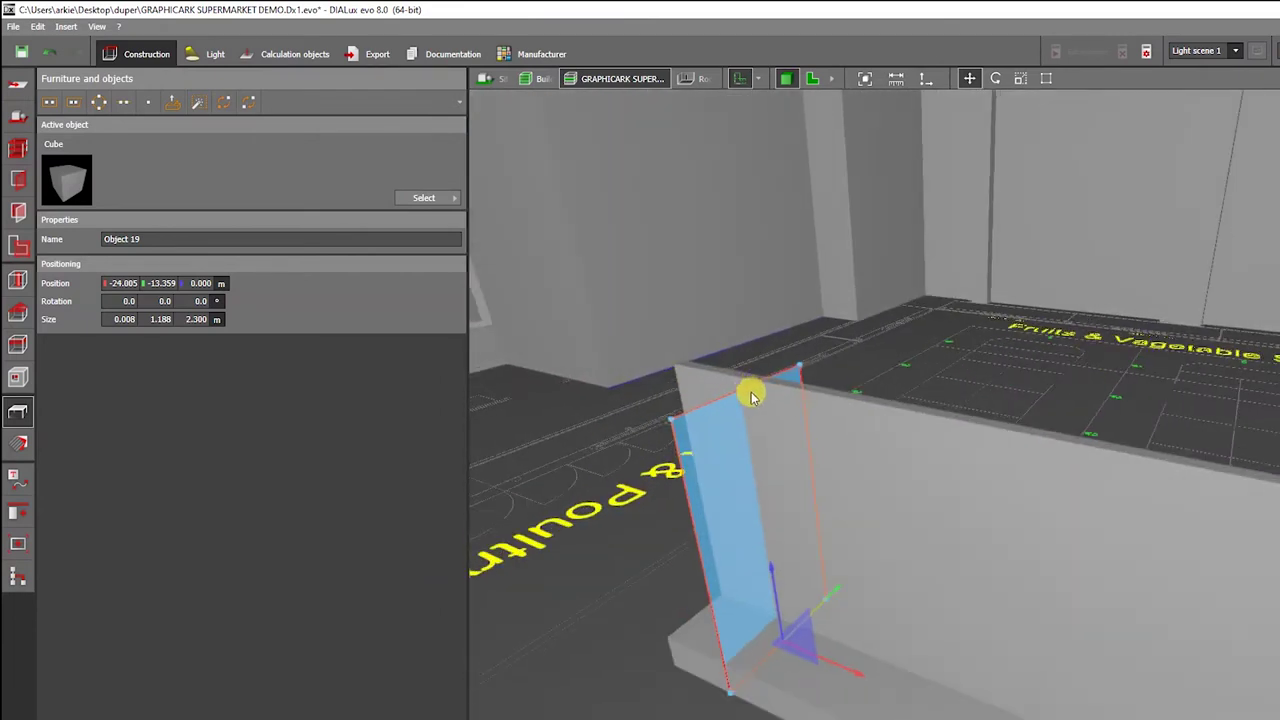
right_click(748, 389)
click(752, 418)
mouse_move(750, 380)
mouse_down()
mouse_move(749, 363)
mouse_move(755, 372)
mouse_up()
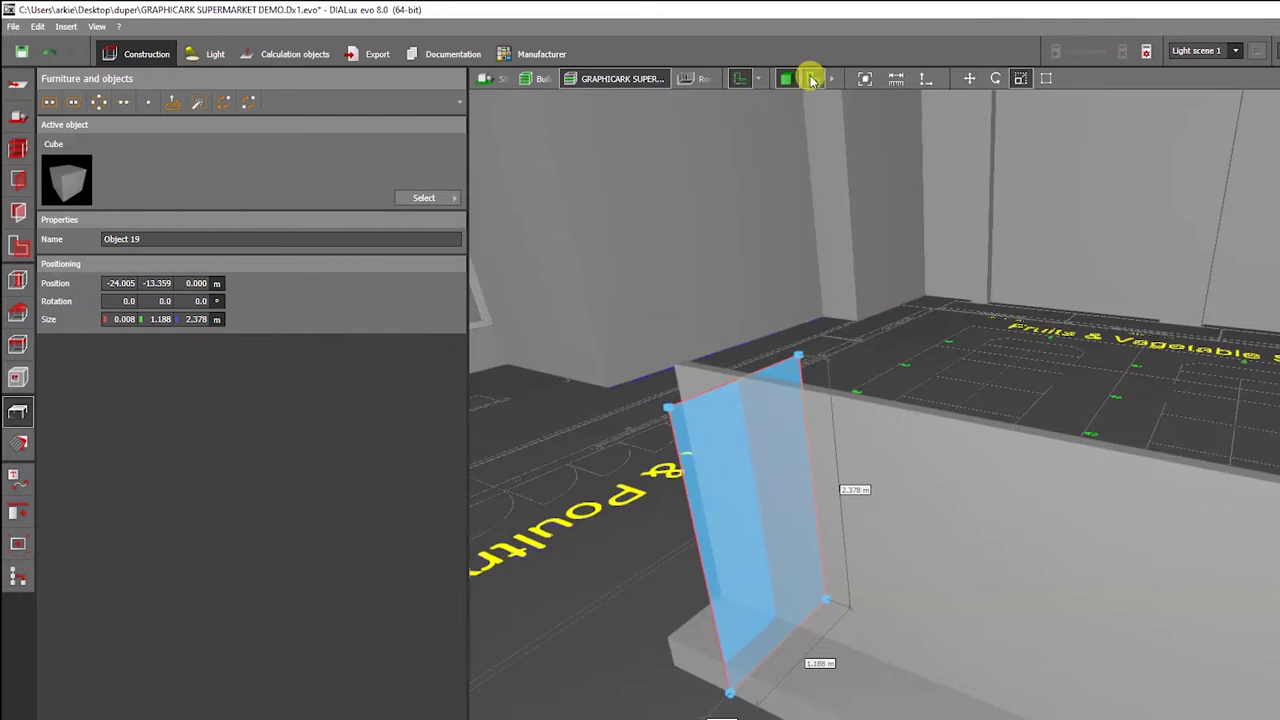
- Thicken the cross panel to about 0.061 m and view it crossing the centre divider in 3D
click(812, 80)
scroll(794, 443, down, 2)
scroll(771, 429, up, 3)
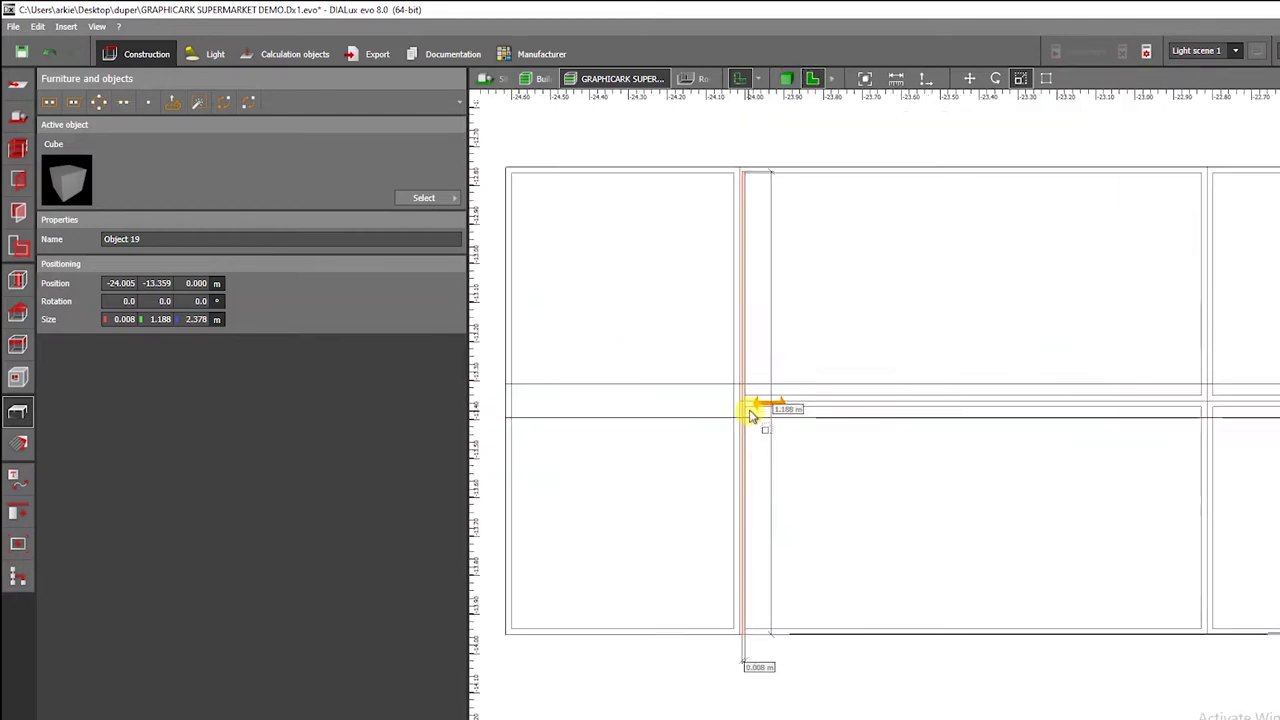
right_click(754, 416)
click(758, 423)
scroll(742, 406, up, 1)
right_click(745, 402)
click(750, 436)
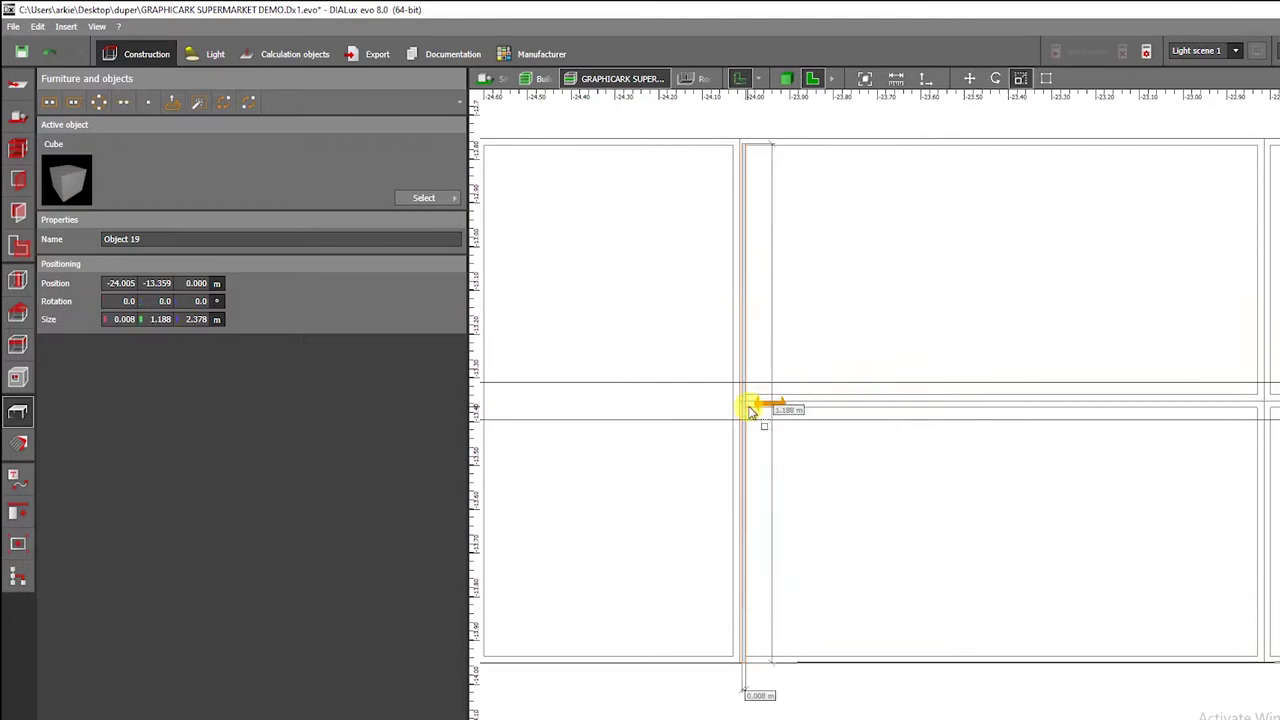
click(786, 78)
drag(743, 314, 866, 302)
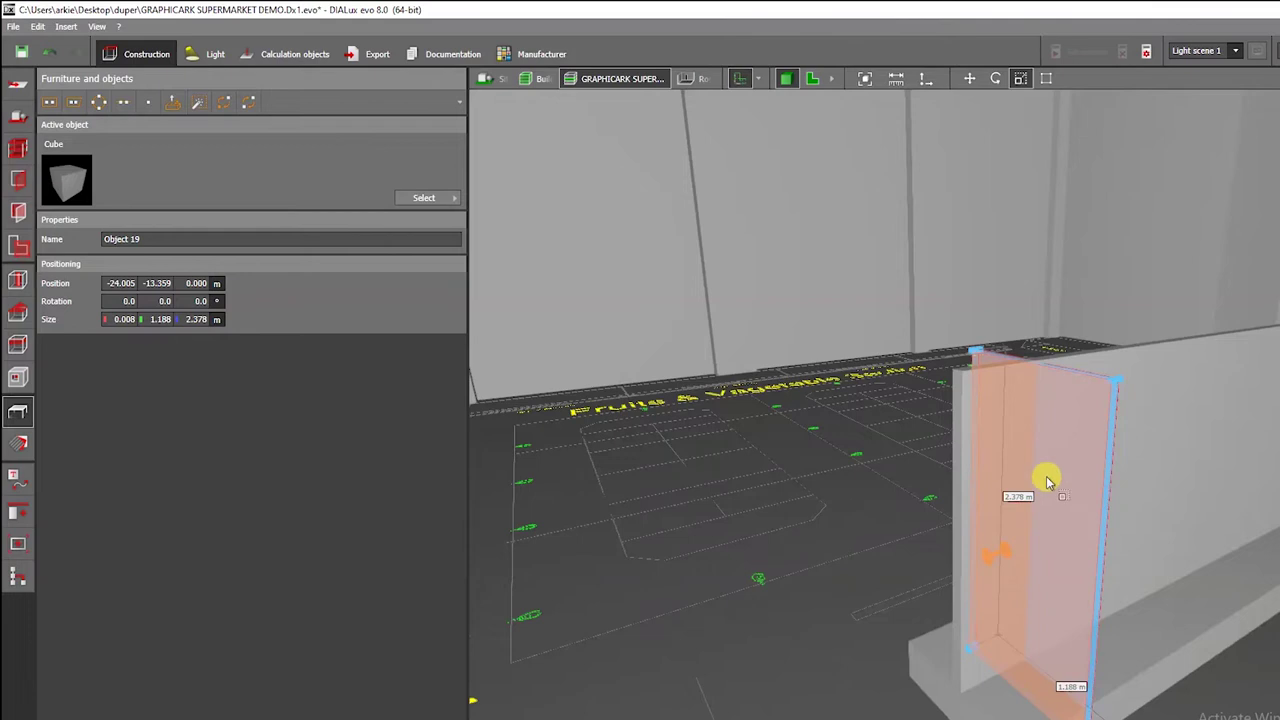
click(729, 371)
drag(729, 371, 845, 512)
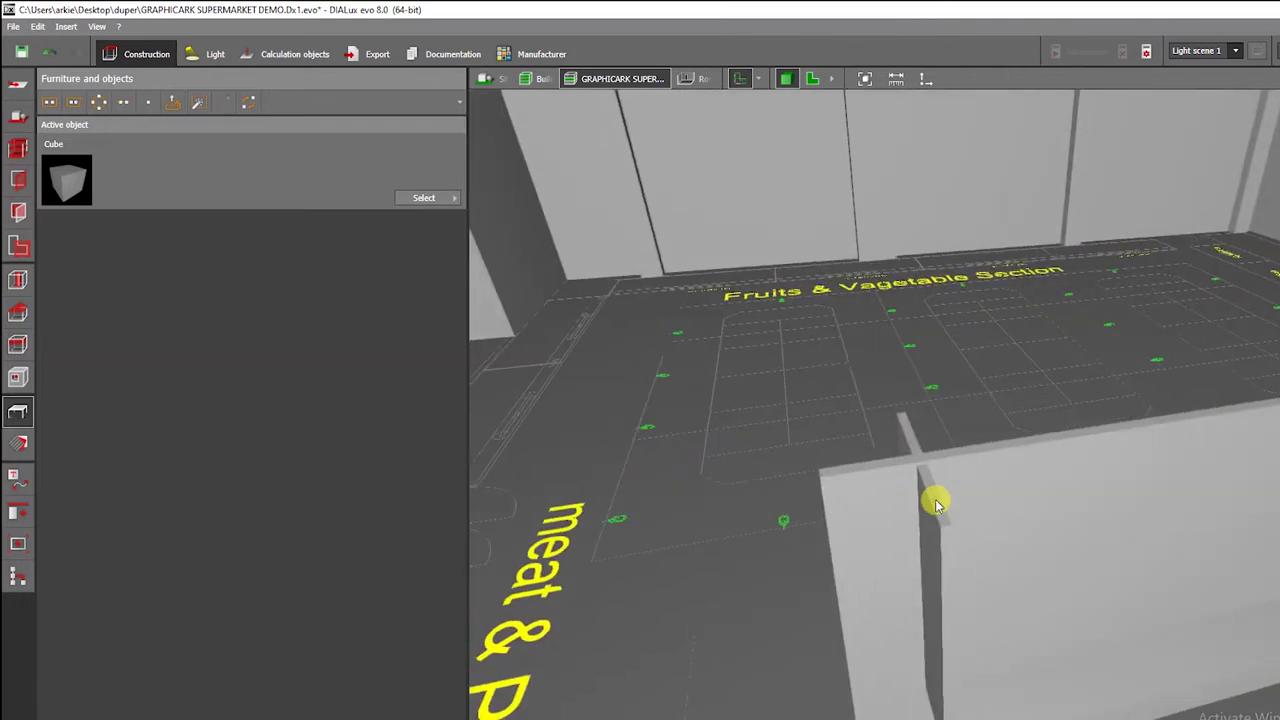
- Copy the cross panel onto the shelf's next two divider lines in the floor plan, the second at X about -21.621 m
click(935, 505)
drag(935, 505, 910, 165)
click(811, 79)
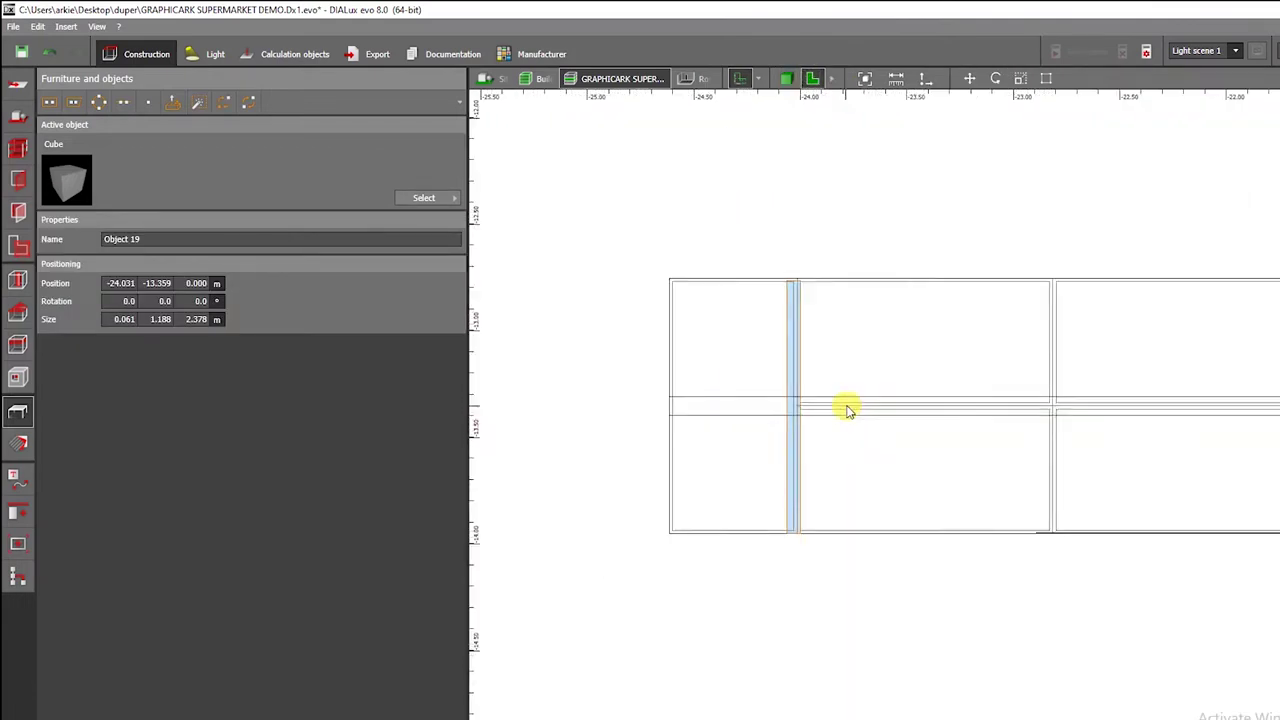
key(ctrl+c)
key(ctrl+v)
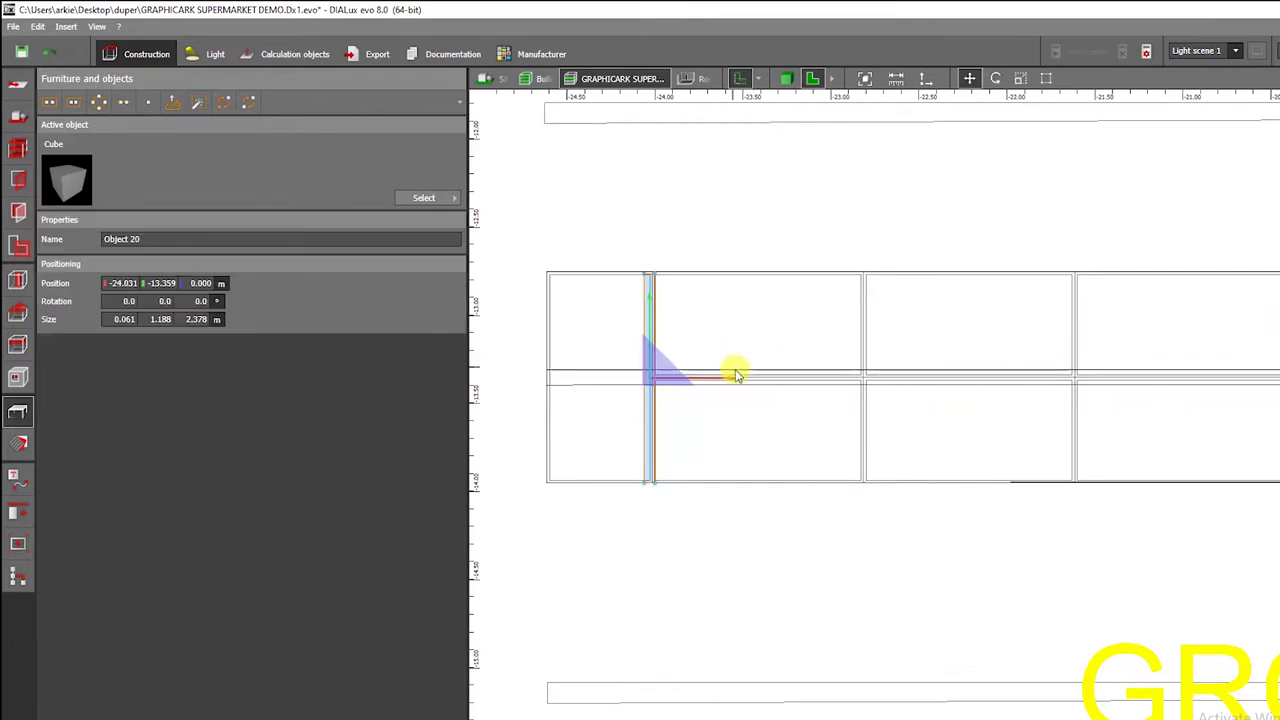
drag(736, 380, 953, 392)
click(923, 403)
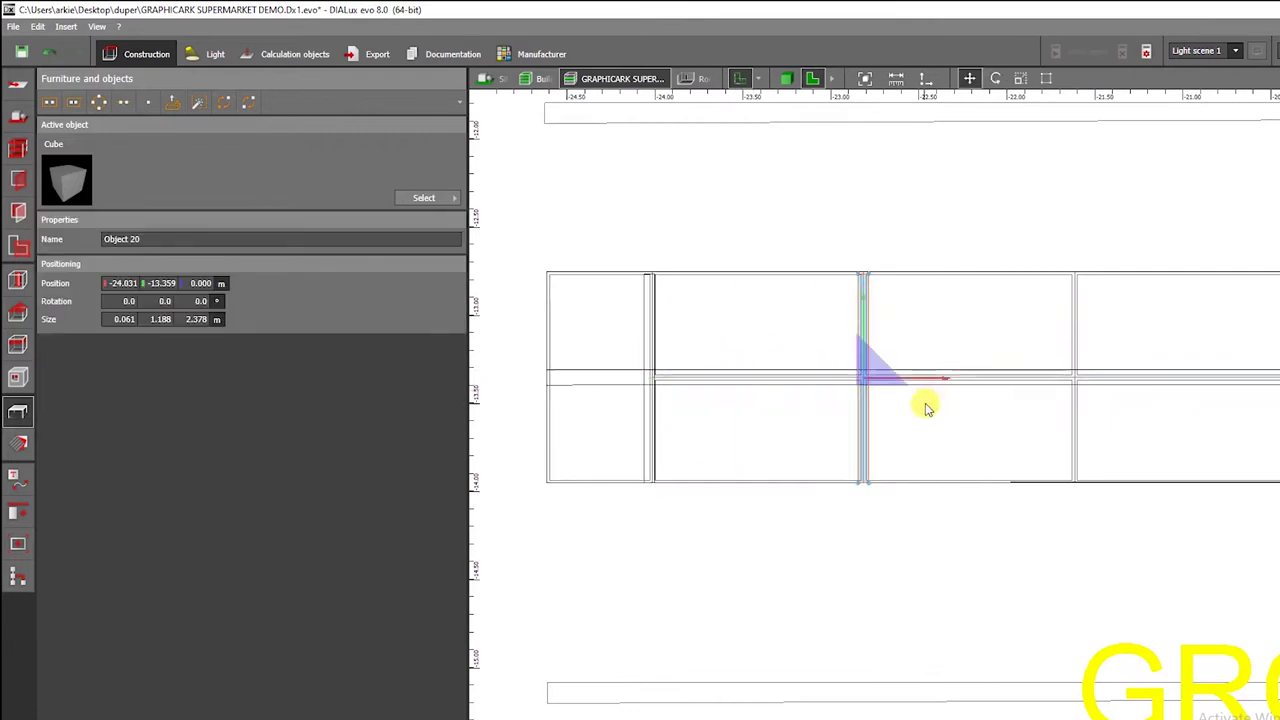
scroll(851, 423, down, 3)
drag(826, 393, 975, 401)
scroll(975, 428, down, 2)
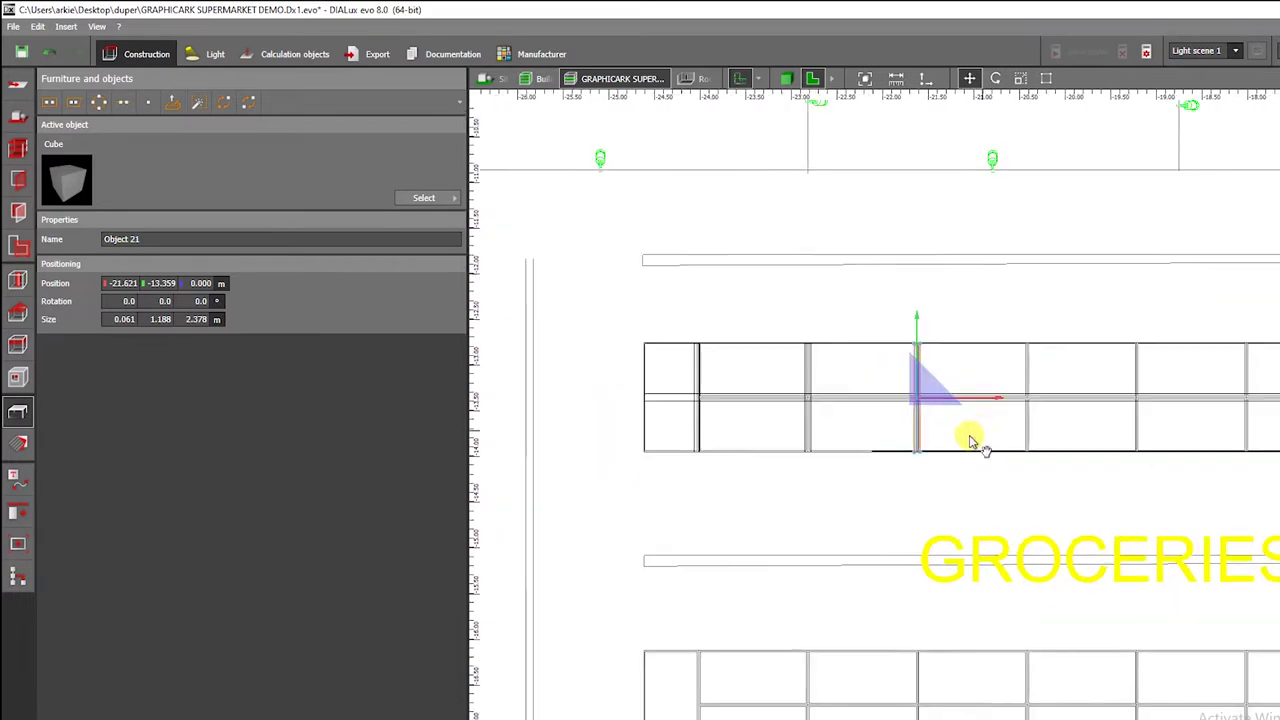
- Place three more copies of the cross panel on the following divider lines and view the row in 3D
middle_drag(972, 431, 816, 440)
drag(838, 413, 1056, 420)
key(ctrl+c)
key(ctrl+v)
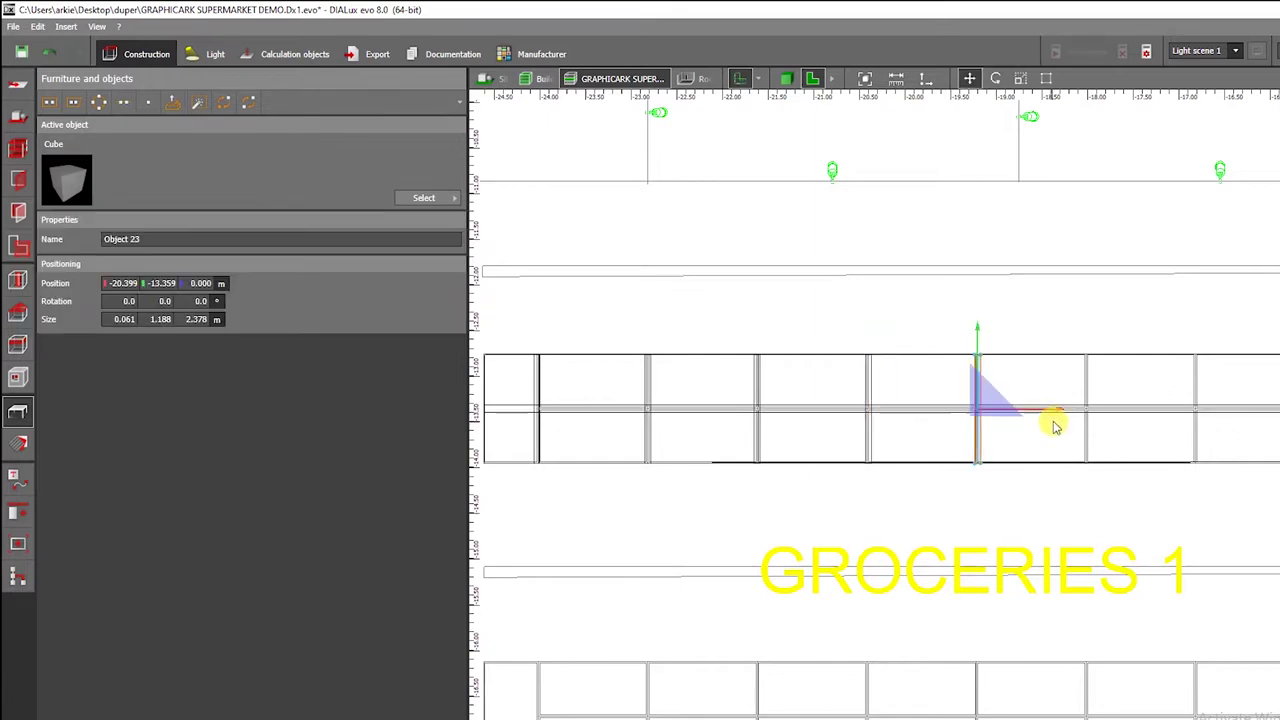
drag(1058, 415, 1166, 414)
click(788, 82)
drag(946, 319, 1107, 445)
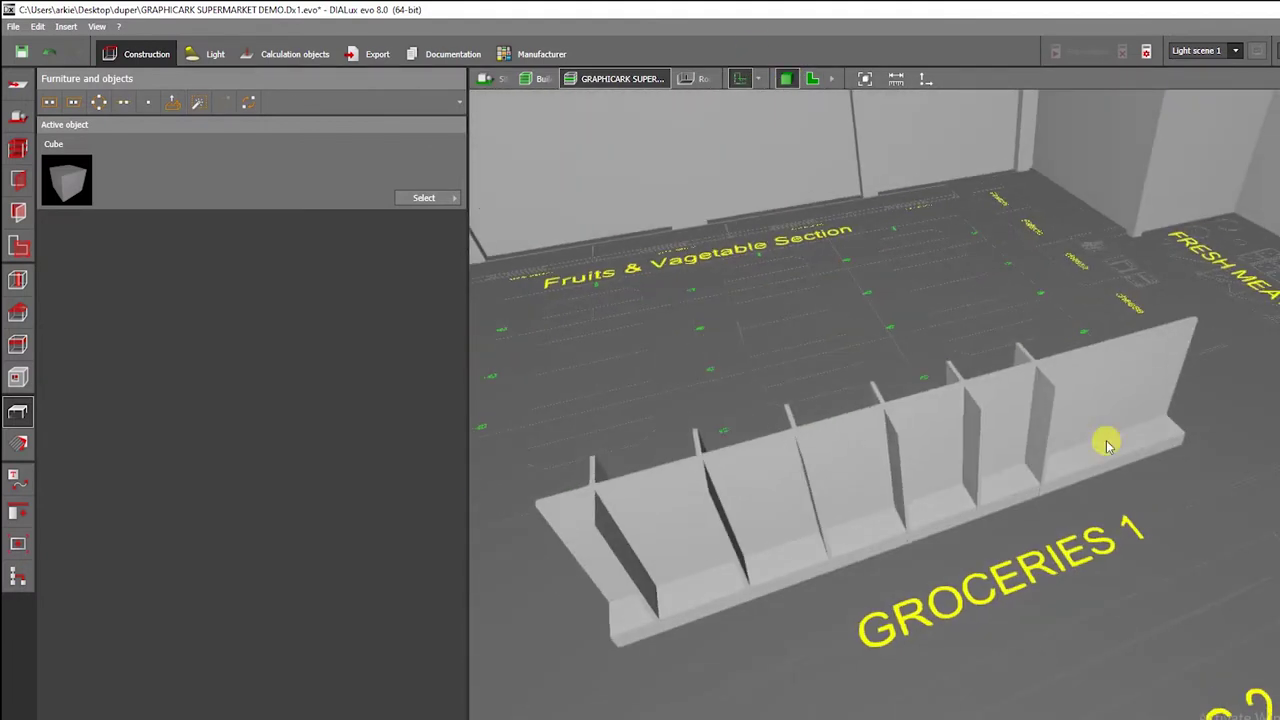
- Copy the cross panel onto the shelf's last two divider lines, the final one at X about -15.633 m, and view the row in 3D
click(1039, 432)
click(816, 79)
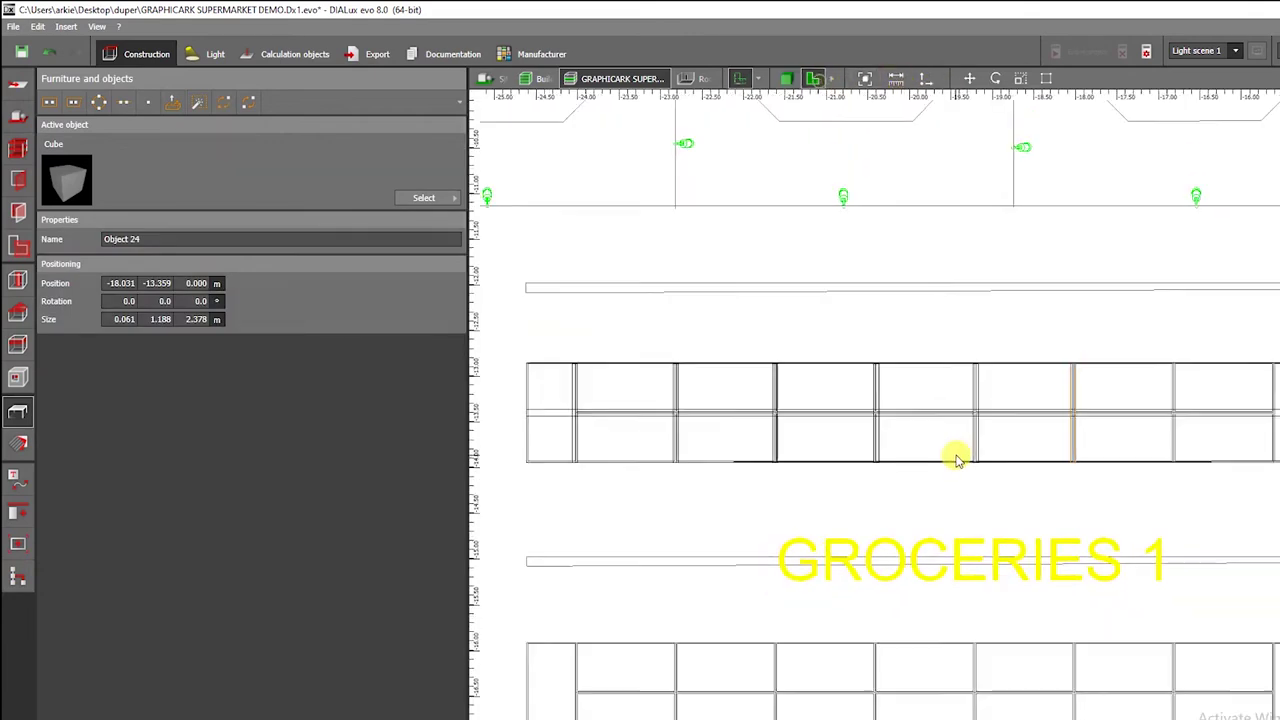
scroll(977, 443, up, 2)
key(ctrl+c)
key(ctrl+v)
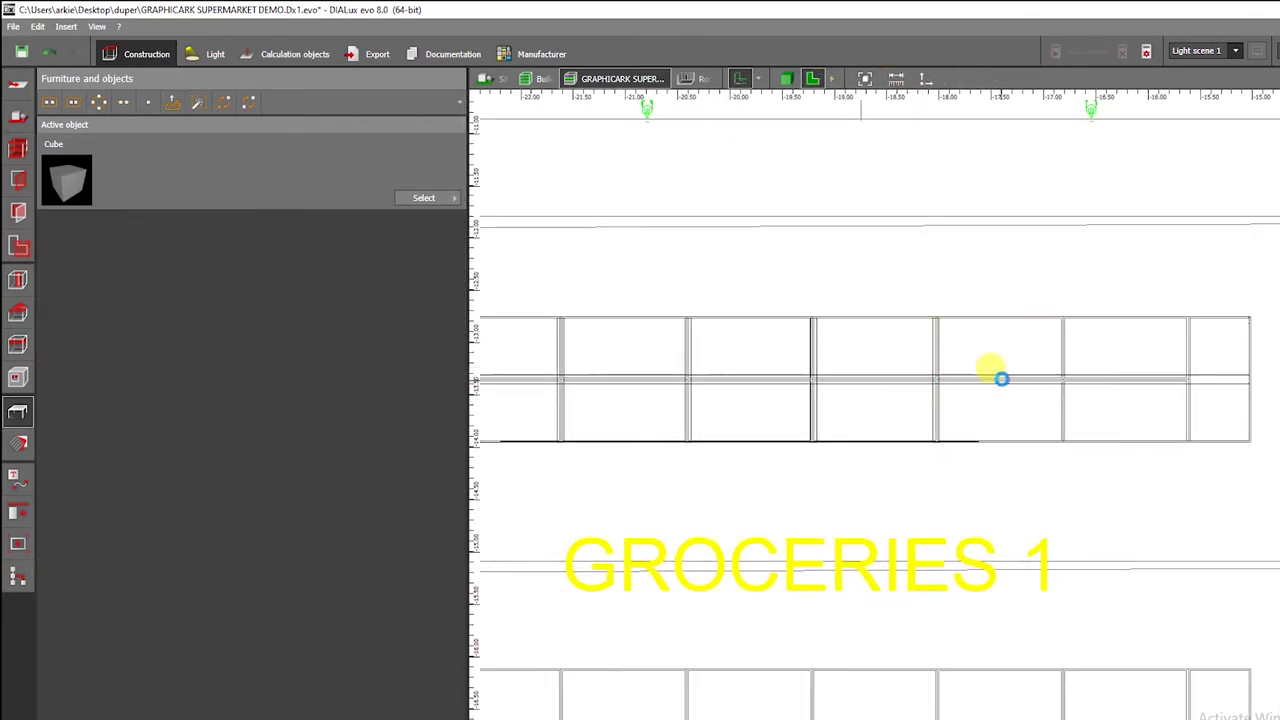
drag(1016, 384, 1020, 386)
ctrl+drag(1140, 394, 1268, 397)
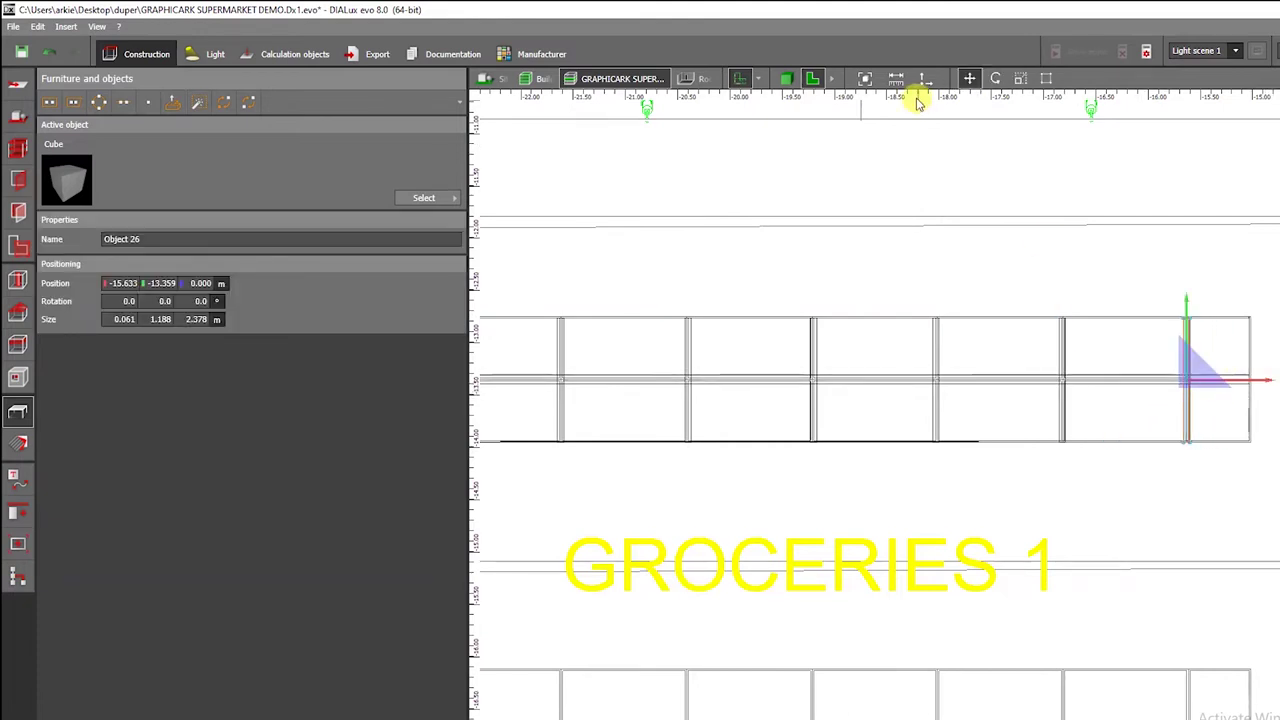
click(789, 78)
click(1234, 534)
drag(1234, 534, 1140, 470)
- Duplicate the shelf's base in place and raise the copy to Z about 0.827 m
click(813, 79)
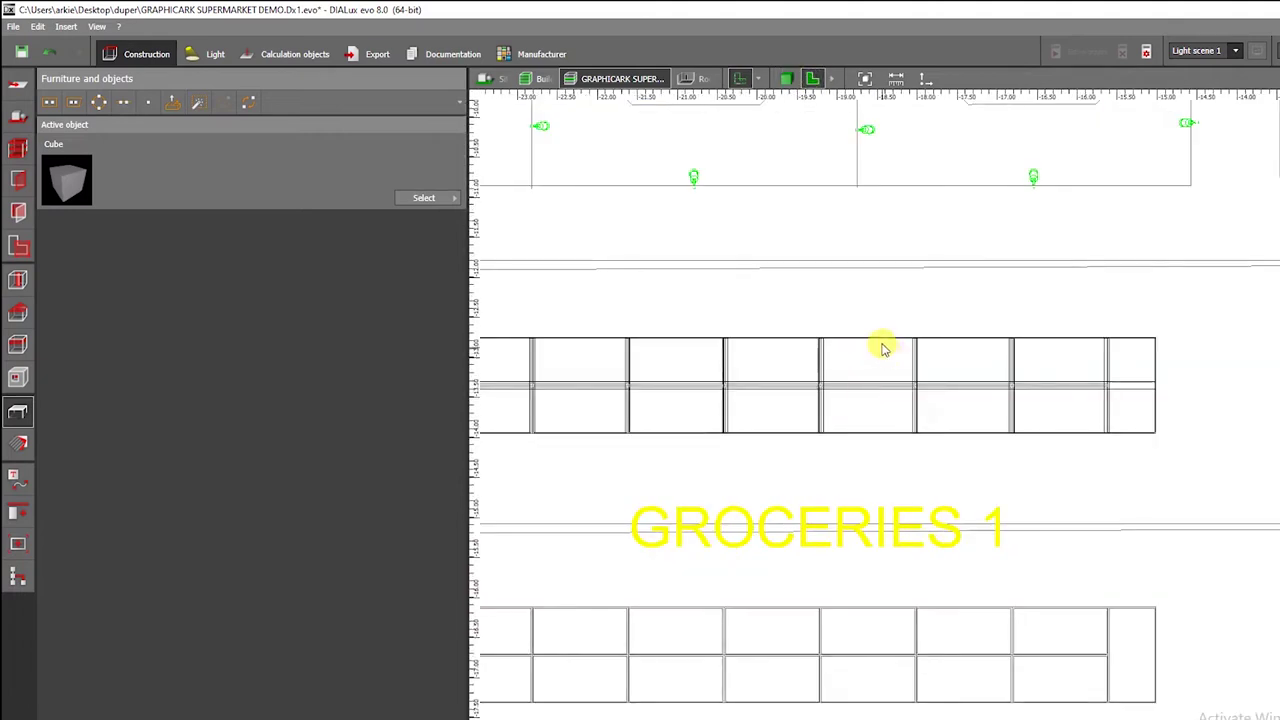
click(883, 347)
click(788, 79)
drag(766, 477, 791, 391)
key(ctrl+c)
key(ctrl+v)
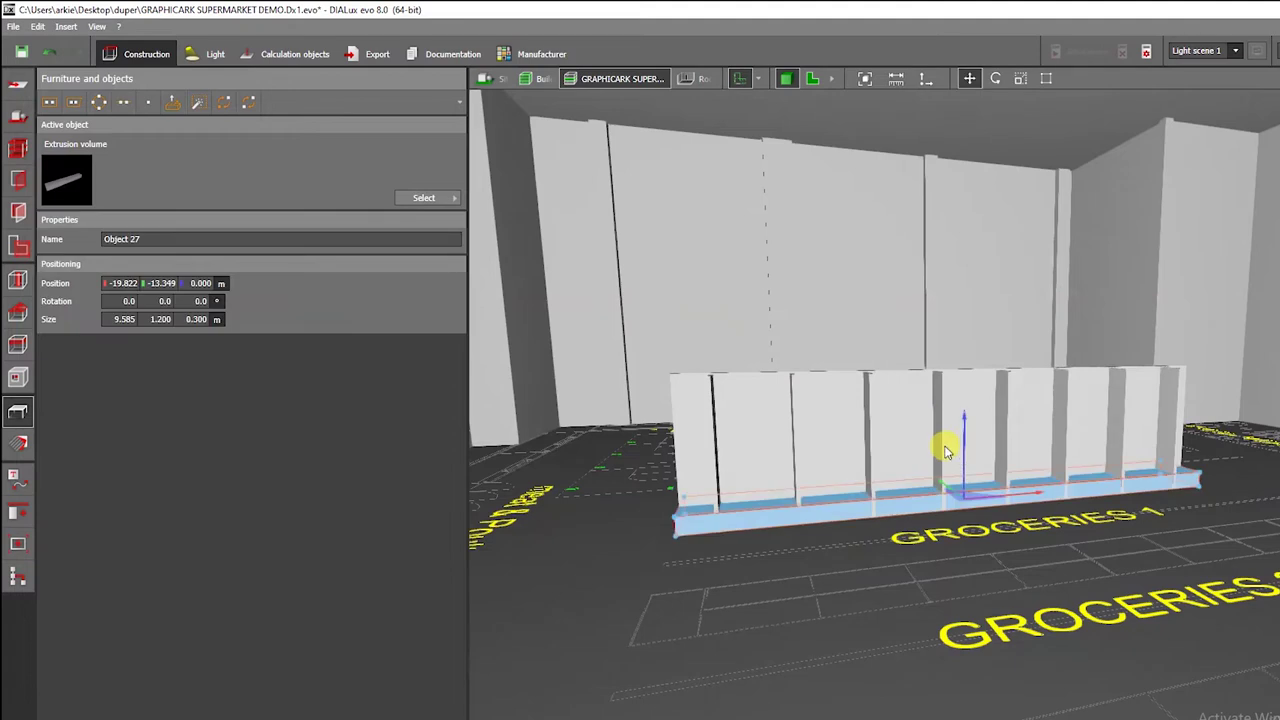
scroll(950, 440, up, 3)
drag(965, 436, 977, 381)
right_drag(894, 628, 970, 448)
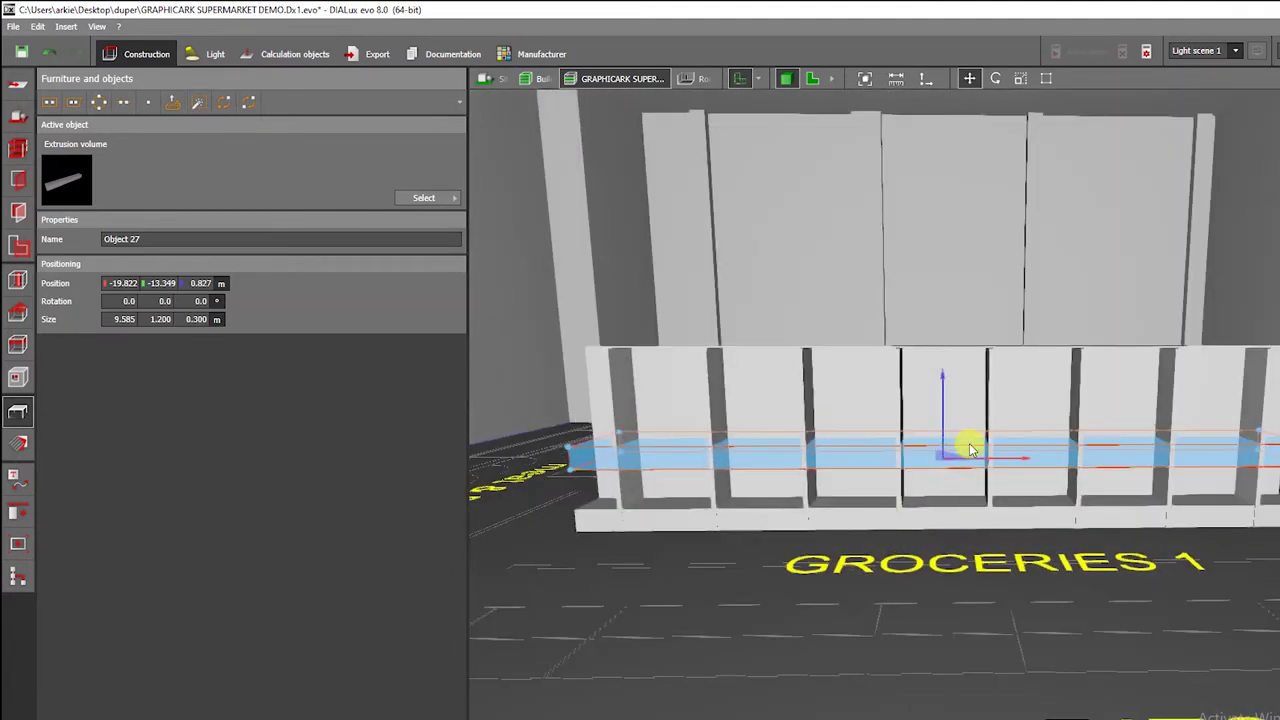
- Thin the raised base copy into a shelf board about 0.023 m thick and inspect it from several angles
right_click(969, 444)
click(993, 488)
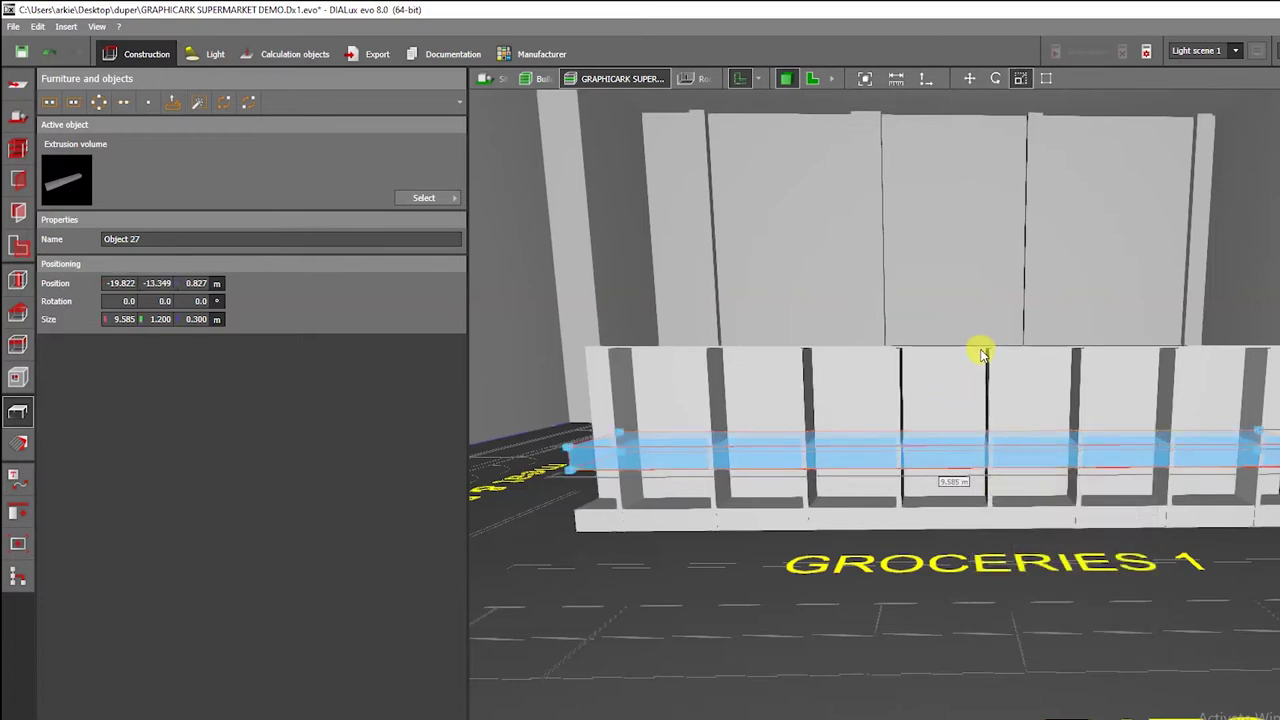
right_drag(982, 355, 962, 430)
drag(951, 466, 952, 488)
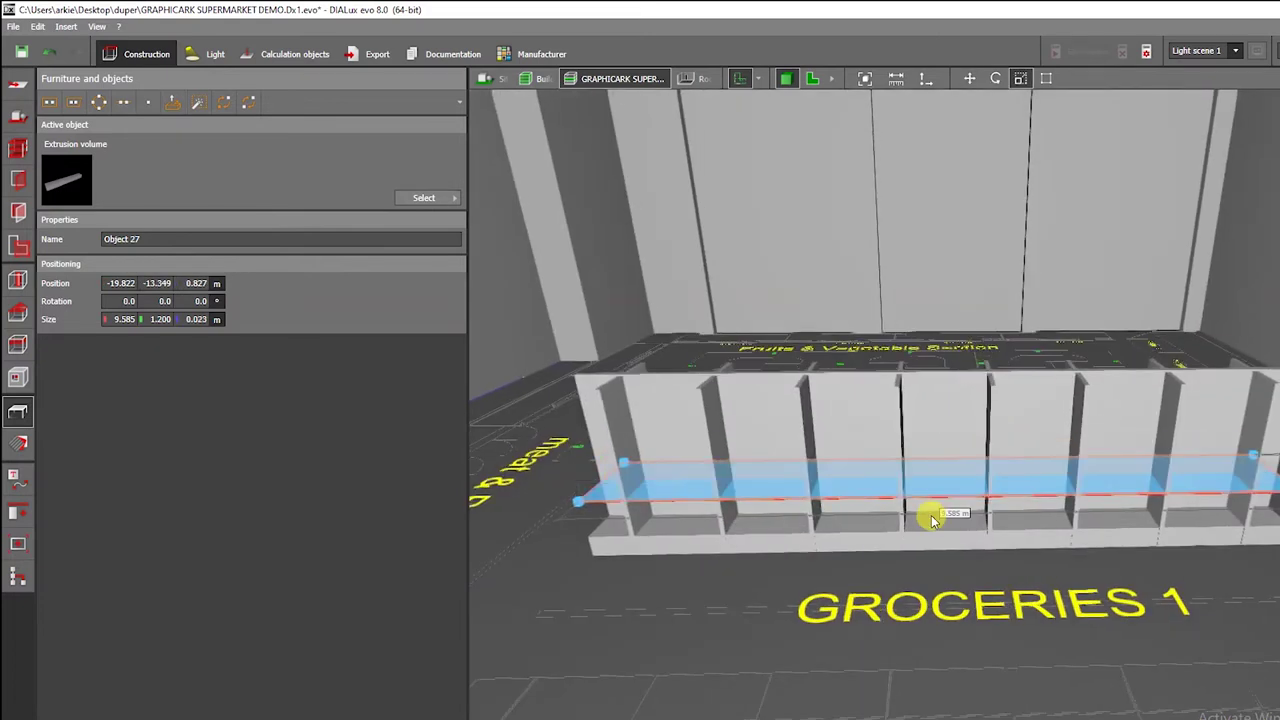
click(911, 569)
right_drag(911, 569, 925, 535)
scroll(846, 489, up, 4)
right_drag(846, 489, 984, 540)
scroll(985, 535, down, 4)
drag(966, 526, 909, 534)
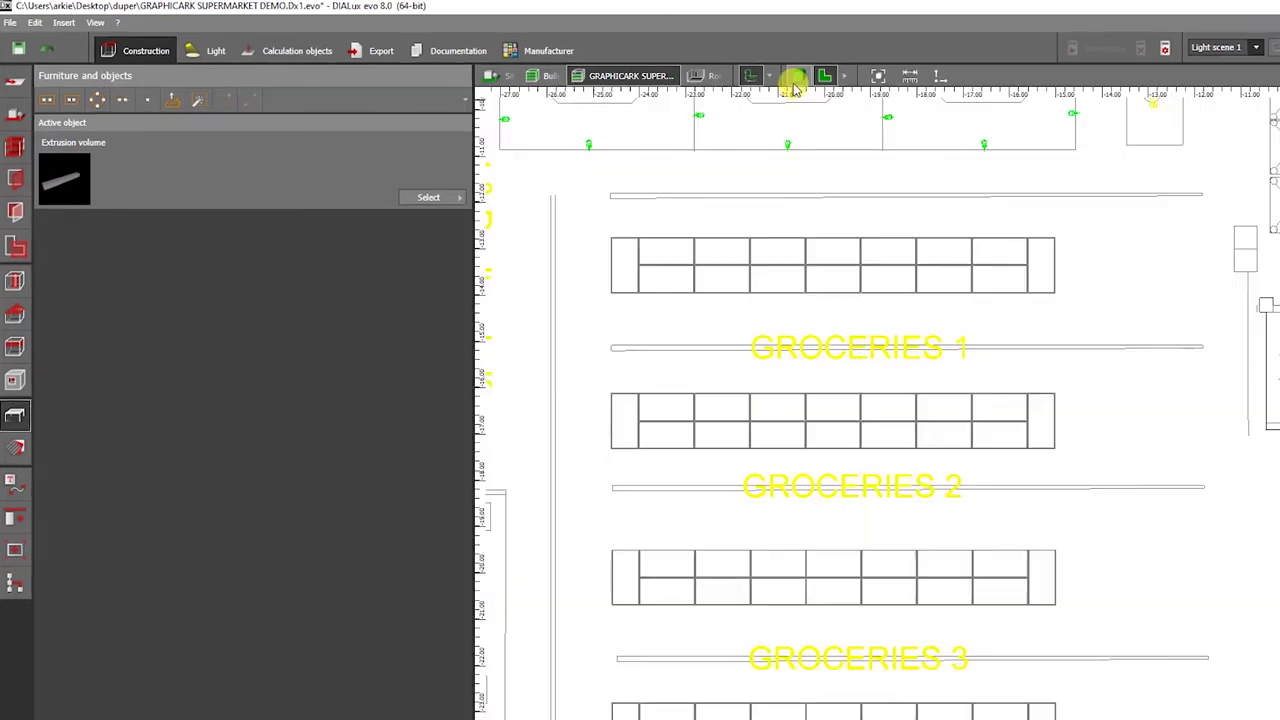
- Position the 9.585 × 1.200 m extrusion volume over the Groceries 1 outline at X about -19.815 m, Y about -13.368 m
click(788, 79)
click(826, 78)
scroll(745, 360, up, 3)
drag(515, 240, 870, 232)
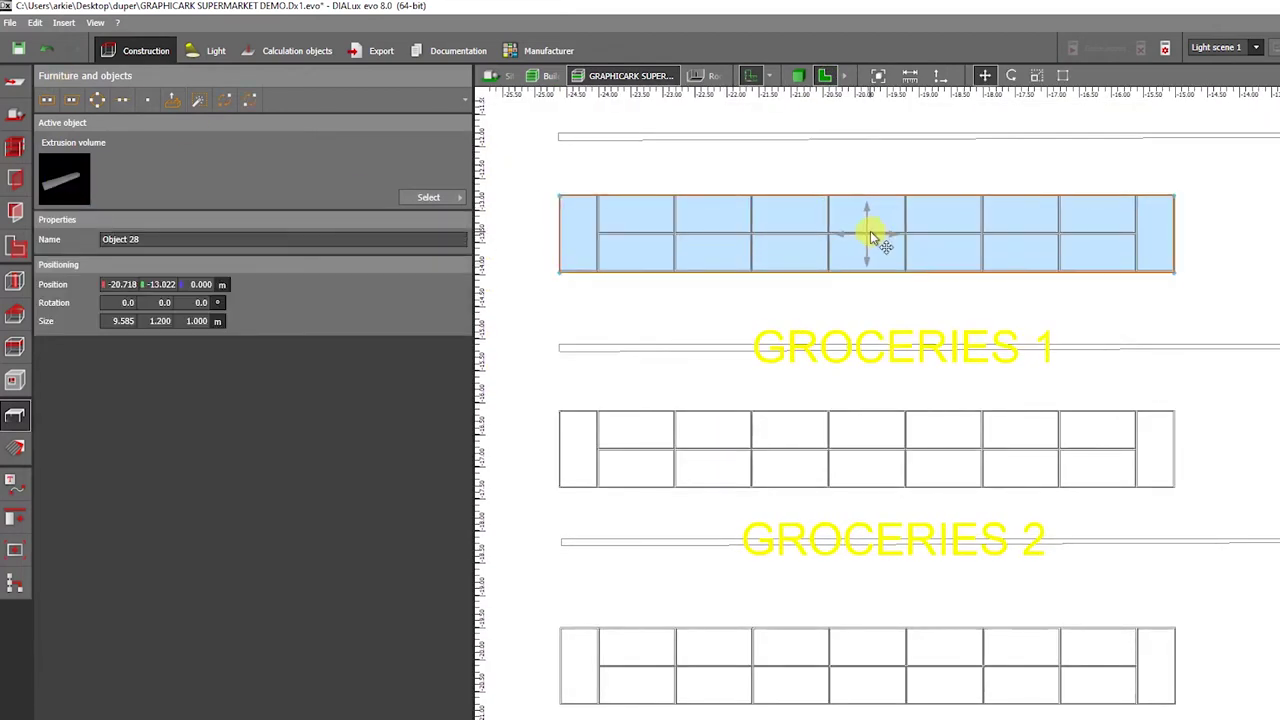
click(797, 76)
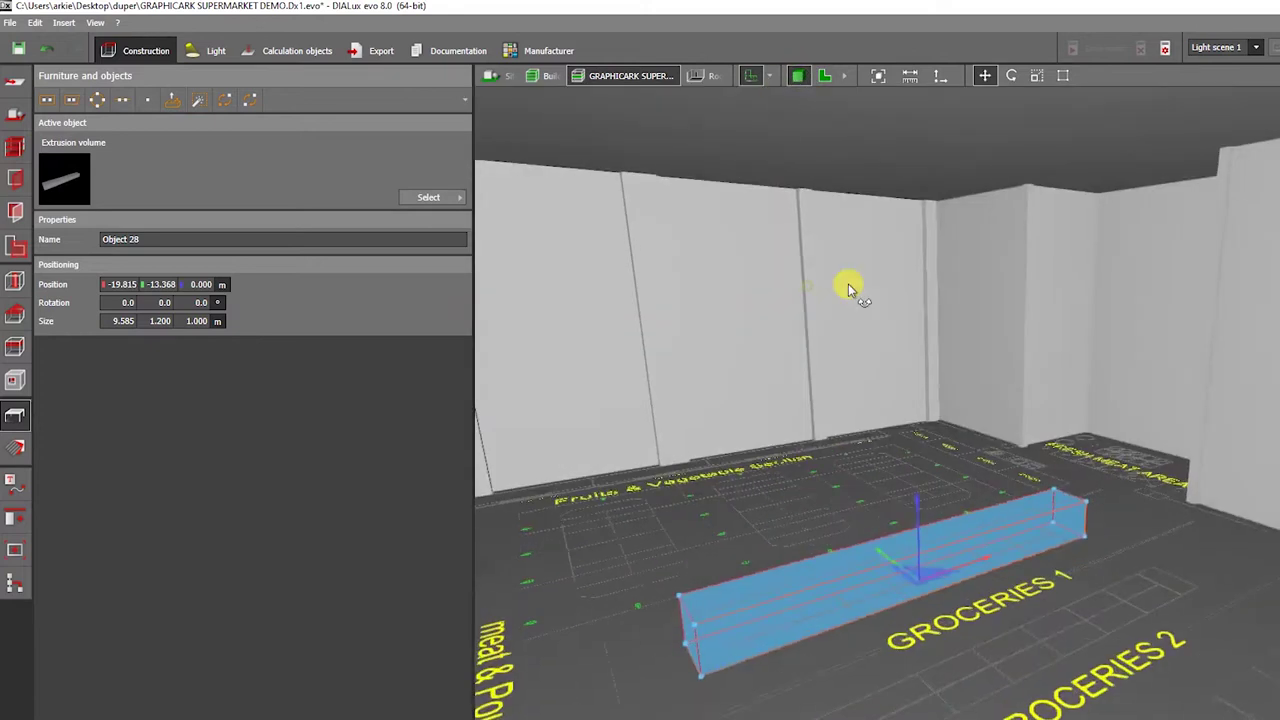
- Scale the extrusion volume's height down to about 0.225 m to form the shelf base
scroll(1002, 582, up, 5)
right_click(952, 531)
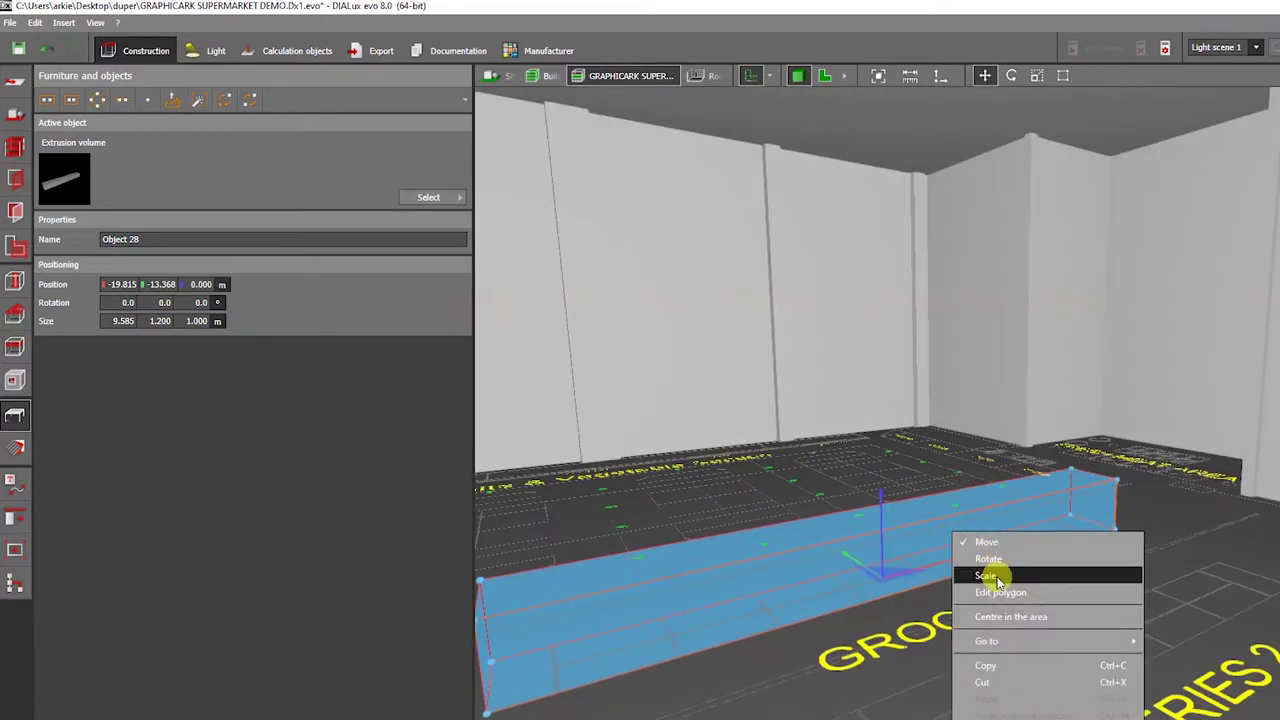
click(995, 577)
drag(917, 509, 914, 559)
click(866, 447)
right_drag(866, 447, 798, 506)
click(836, 553)
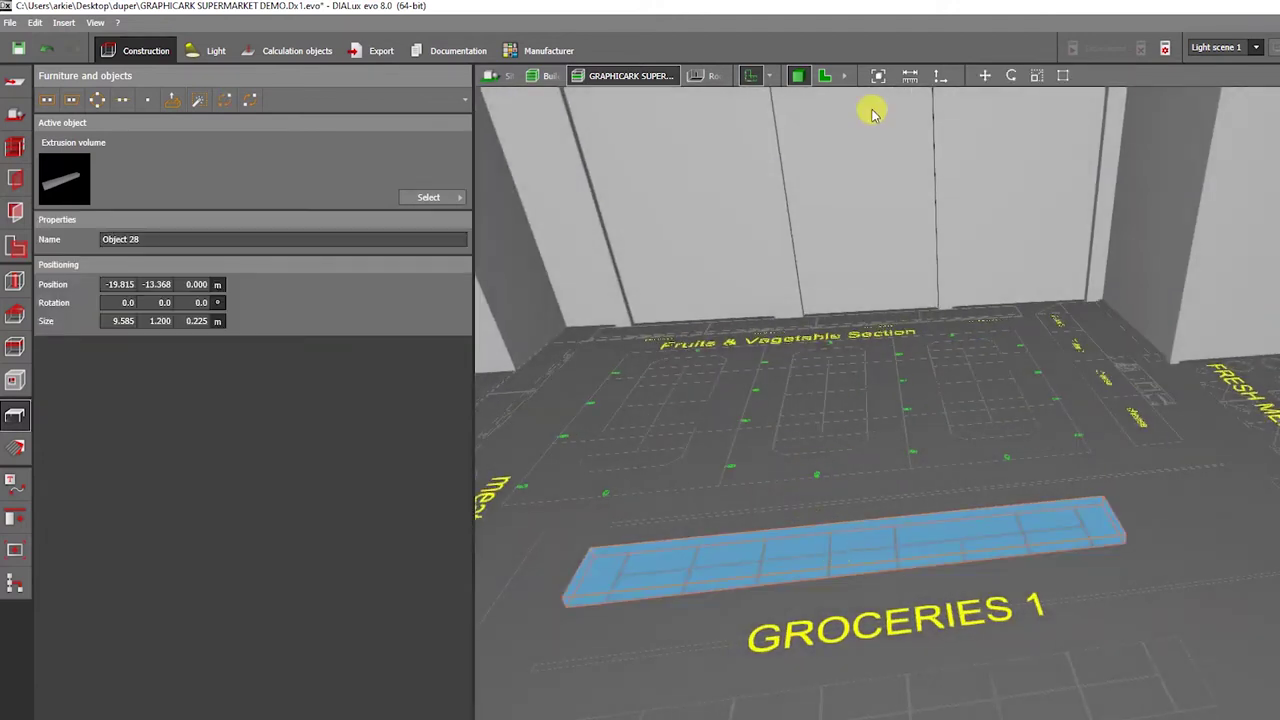
- Duplicate the base in place and narrow the copy from both long sides to about 0.117 m along the centre line
click(815, 80)
scroll(850, 294, up, 3)
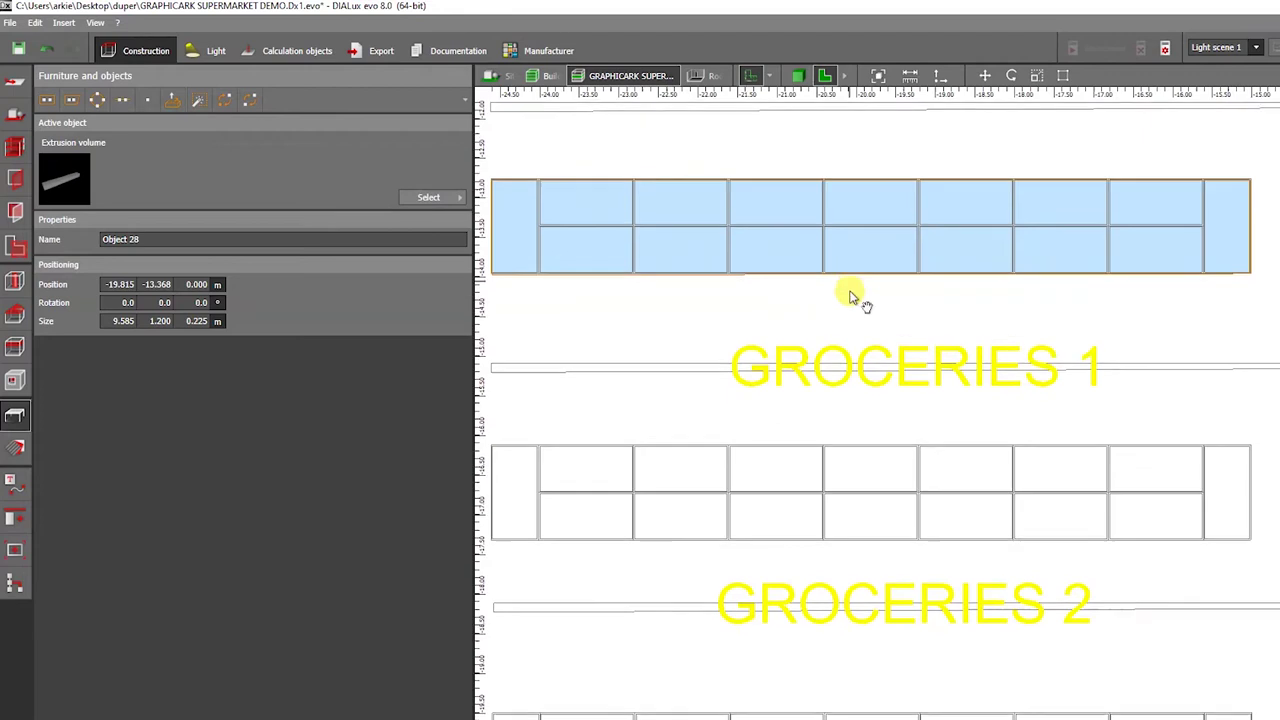
key(ctrl+v)
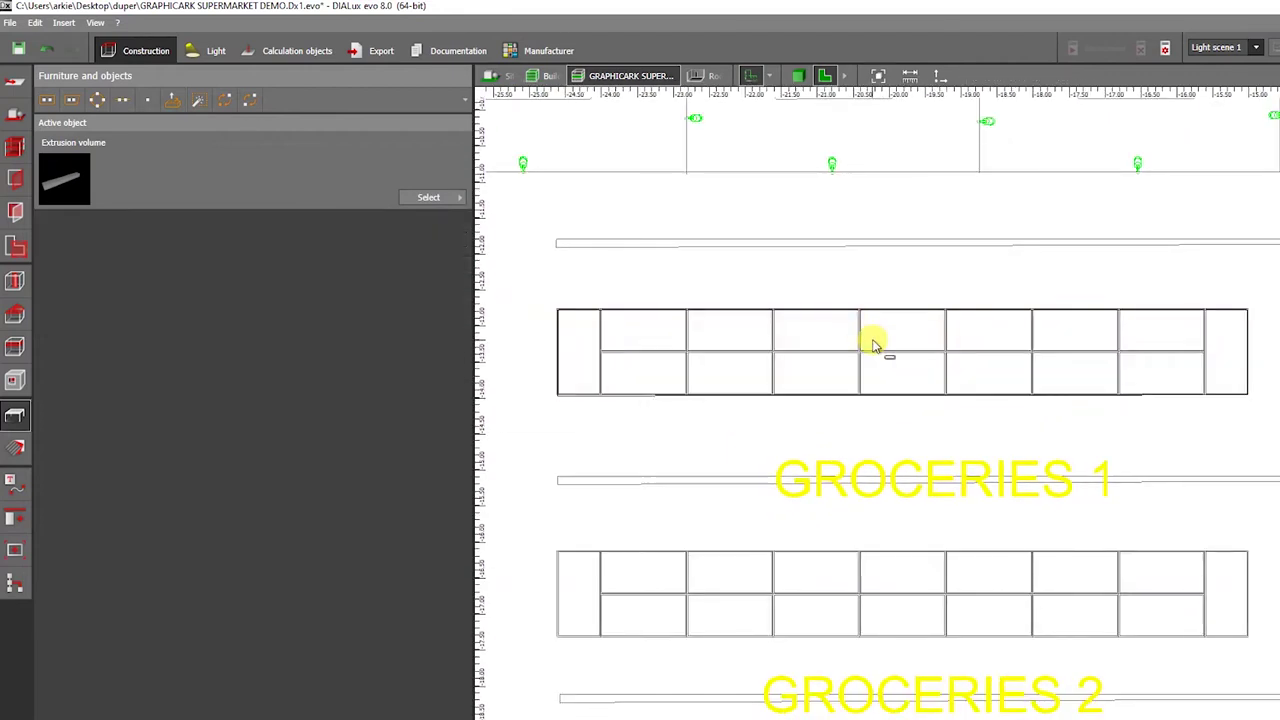
scroll(876, 340, up, 2)
right_click(890, 306)
click(935, 366)
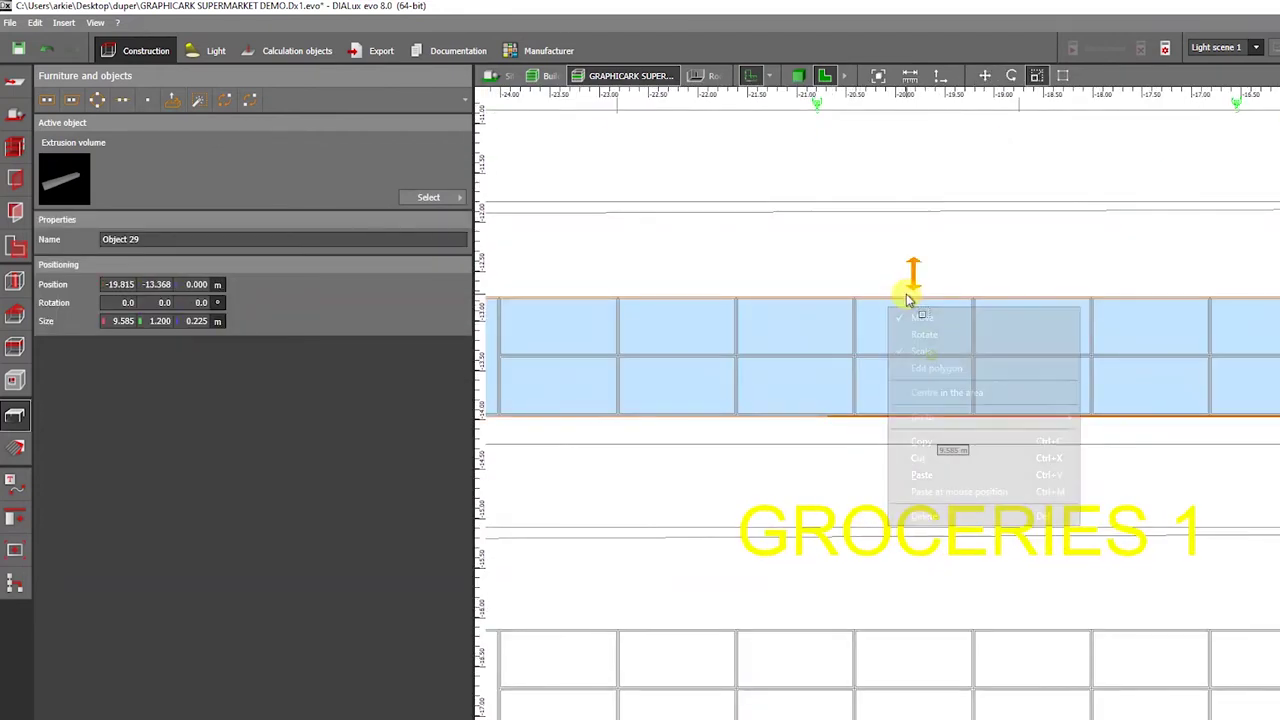
drag(909, 298, 912, 353)
drag(915, 420, 918, 308)
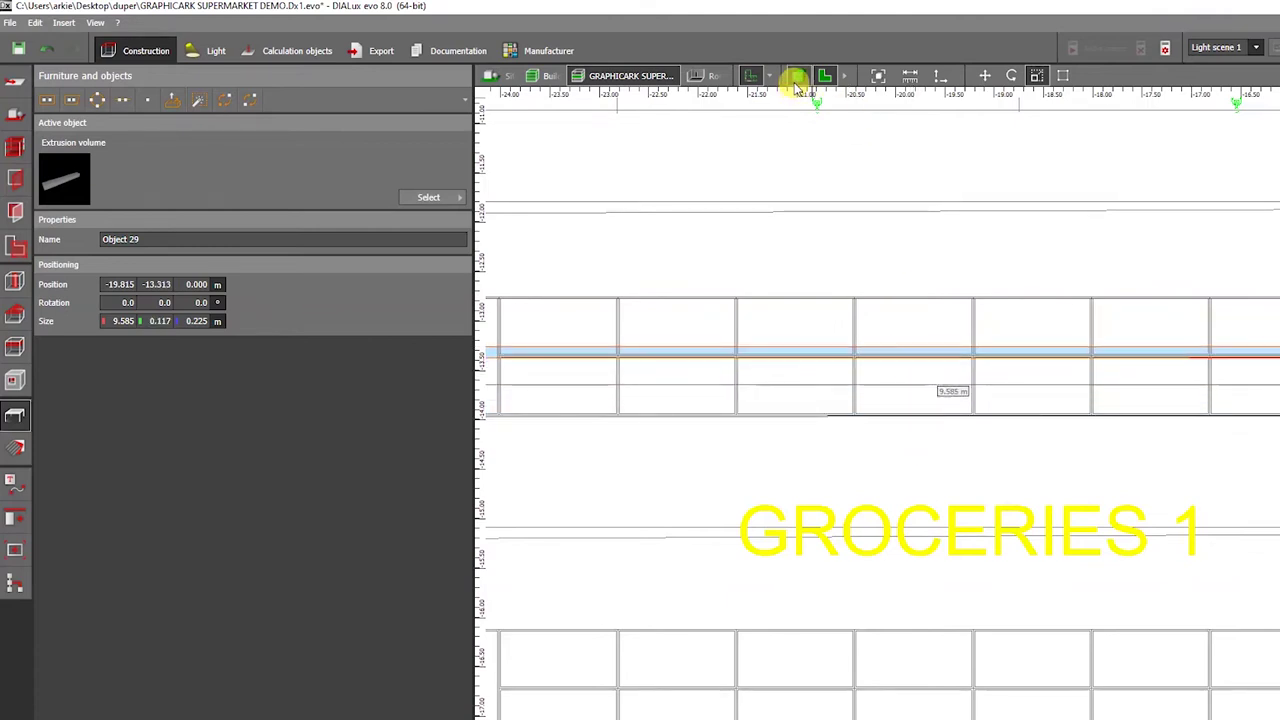
- Set the narrow centre strip's height to 2.4 m and view it as the divider in 3D
click(796, 78)
drag(843, 266, 913, 213)
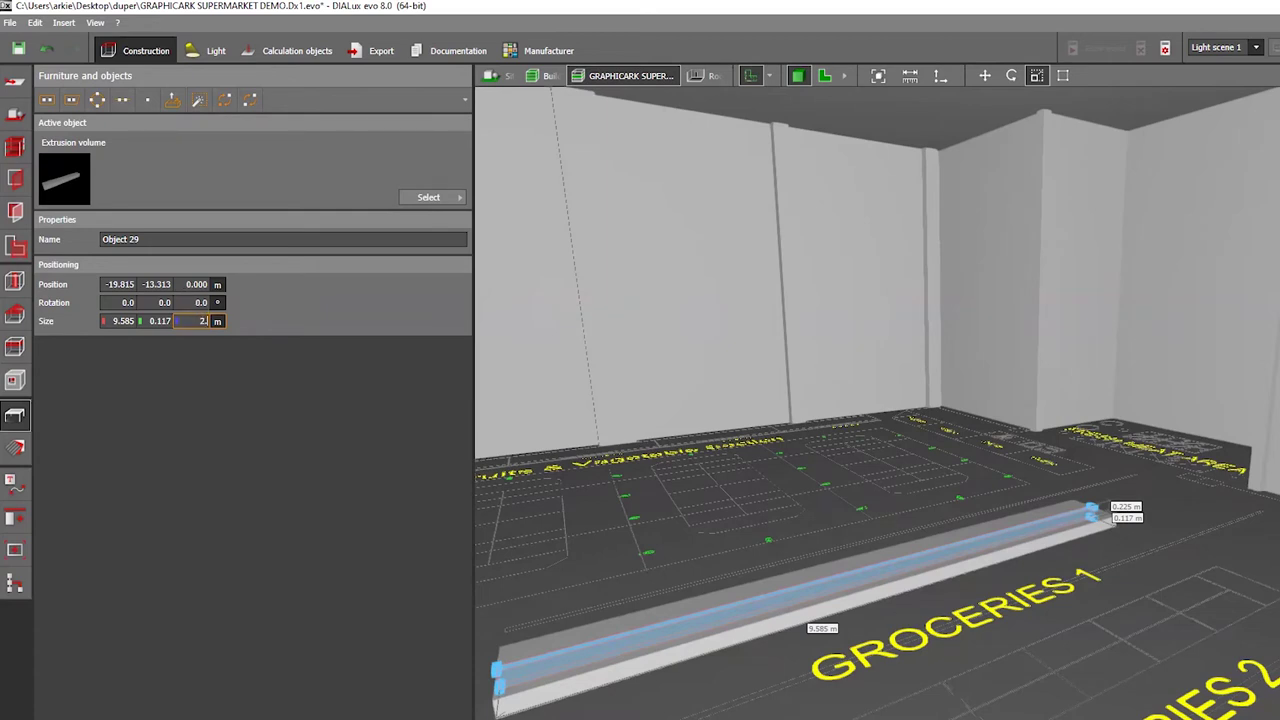
key(Return)
drag(657, 140, 837, 483)
click(824, 496)
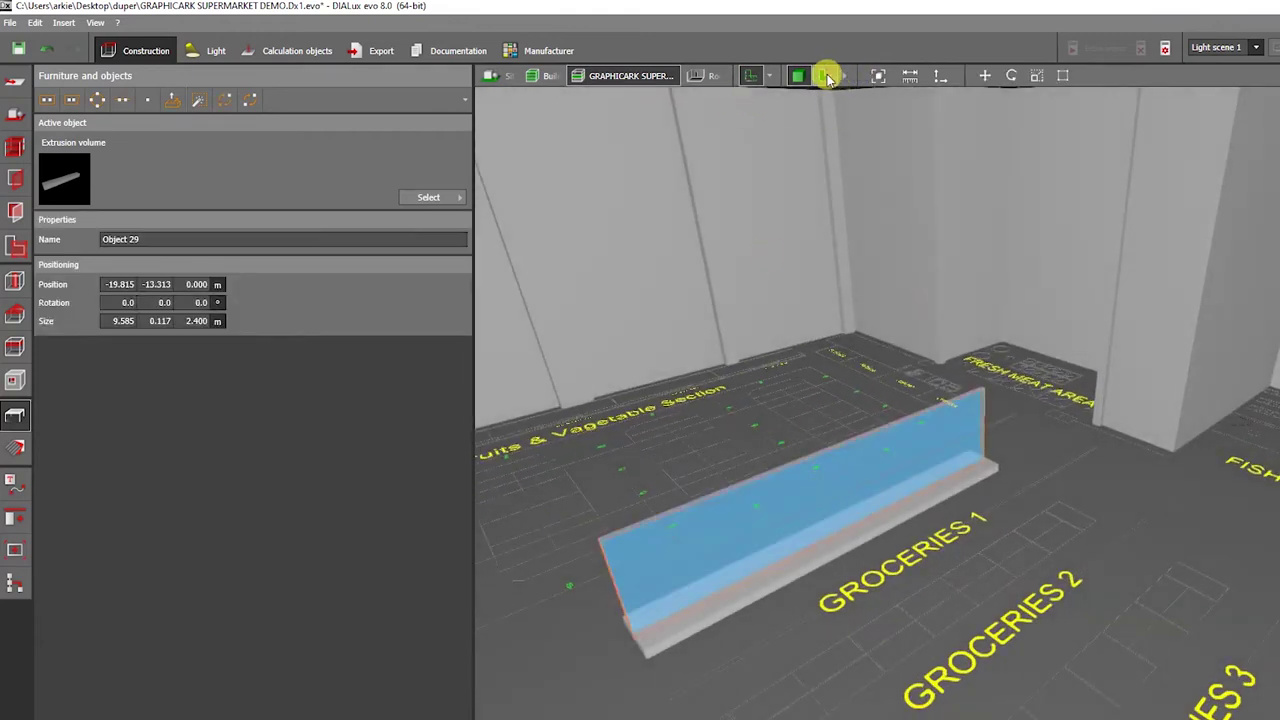
- Copy the centre divider in the floor plan and rotate the copy to -90° across the shelf
click(826, 77)
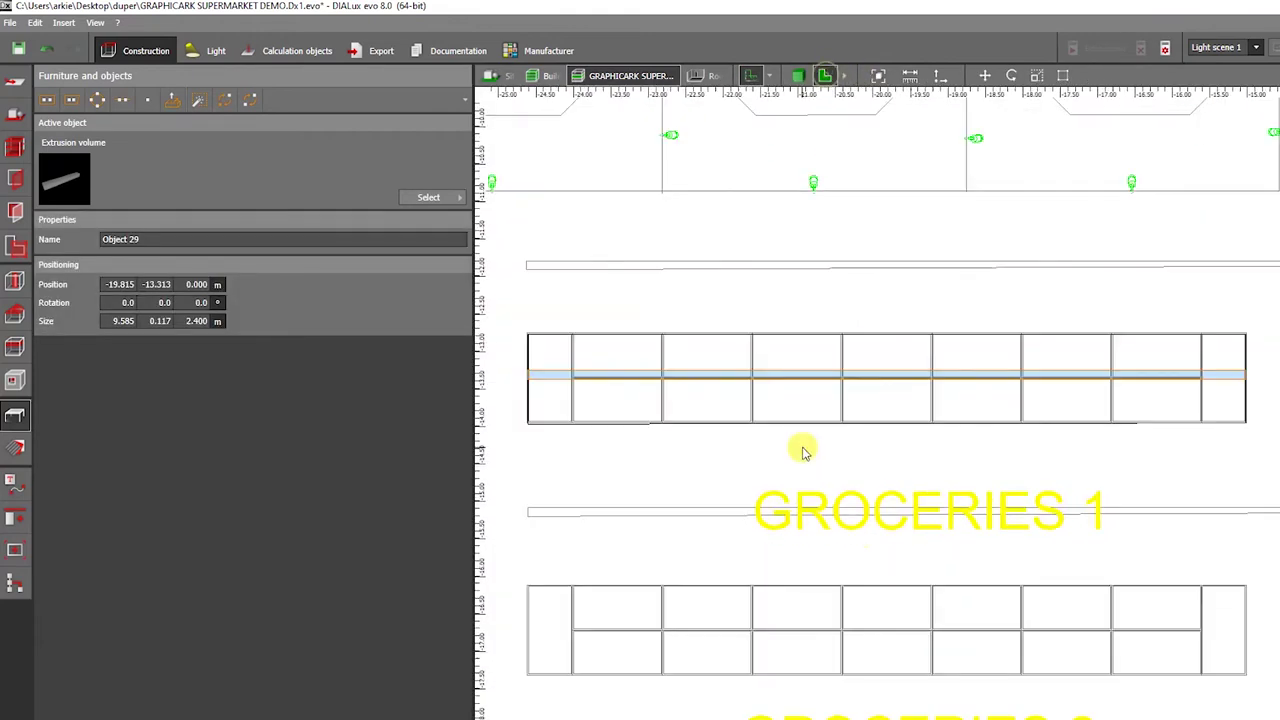
click(826, 395)
mouse_move(897, 311)
mouse_down()
mouse_move(891, 340)
mouse_move(903, 318)
mouse_up()
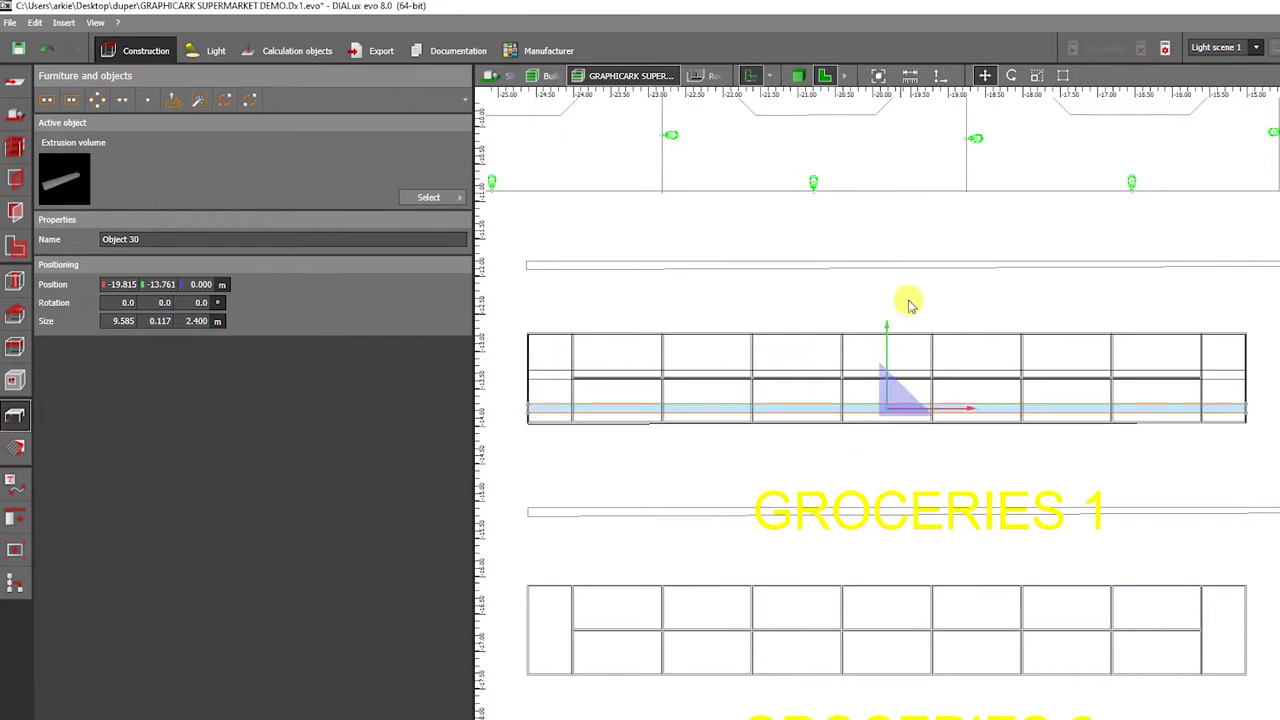
click(1010, 79)
drag(956, 411, 873, 472)
scroll(873, 471, down, 3)
key(ctrl+z)
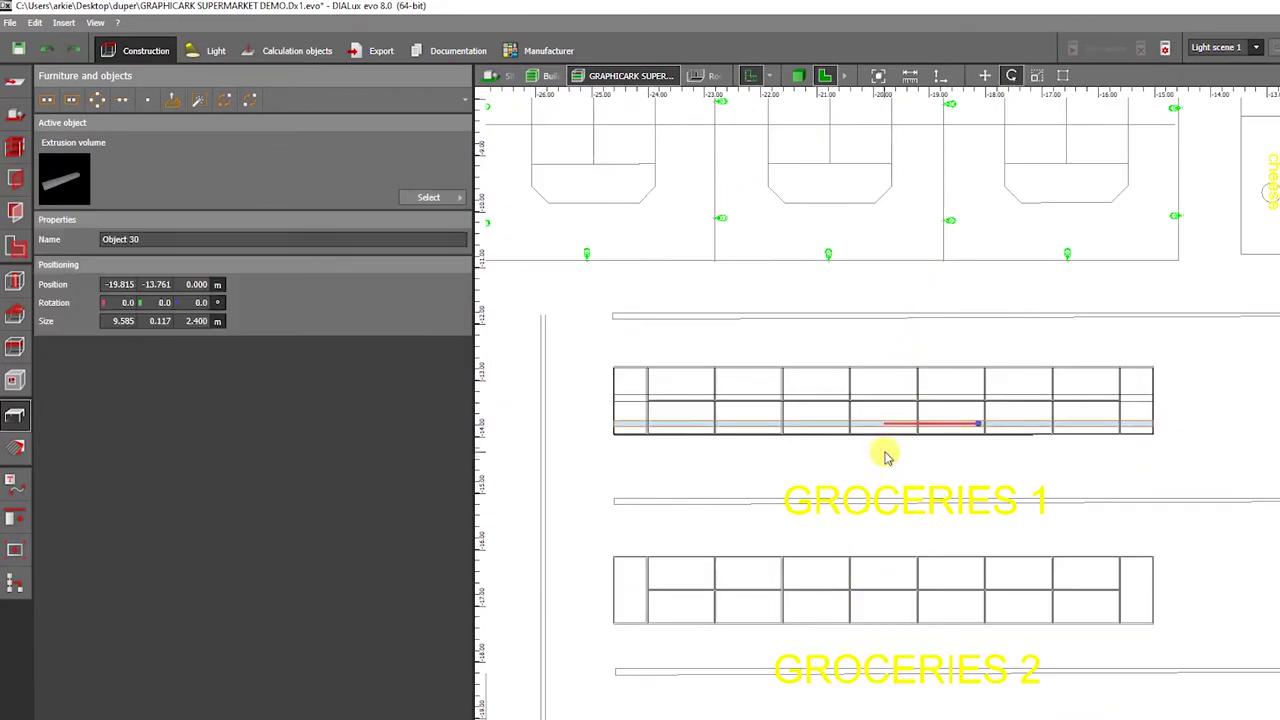
drag(990, 432, 897, 497)
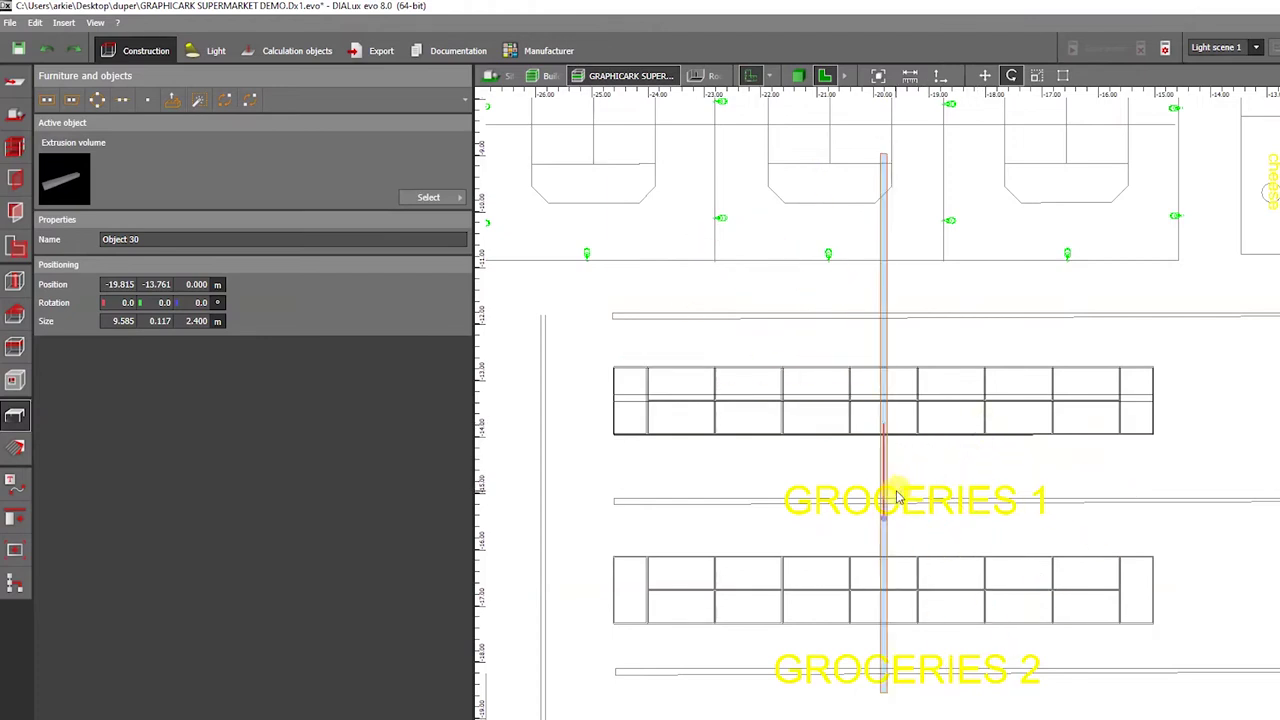
- Shorten the rotated divider copy from both ends to a cross panel about 0.939 m long
right_click(883, 170)
click(900, 206)
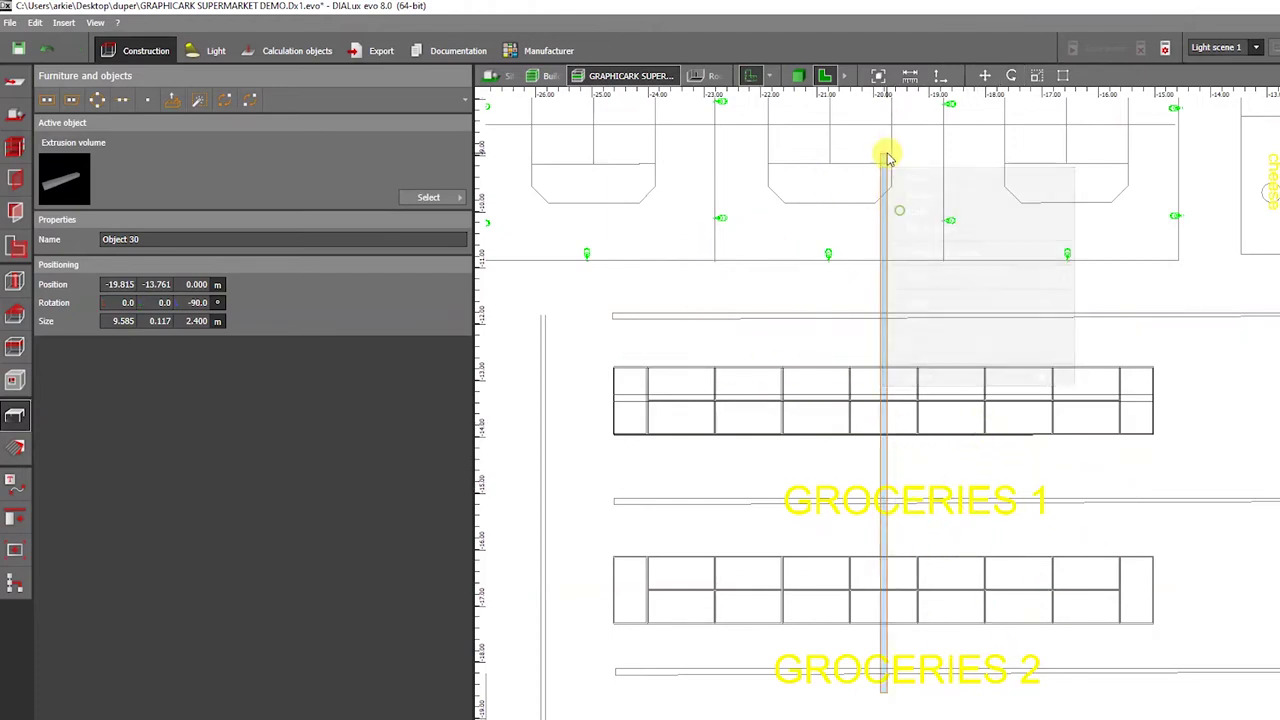
click(799, 78)
right_drag(798, 308, 814, 270)
right_click(1010, 547)
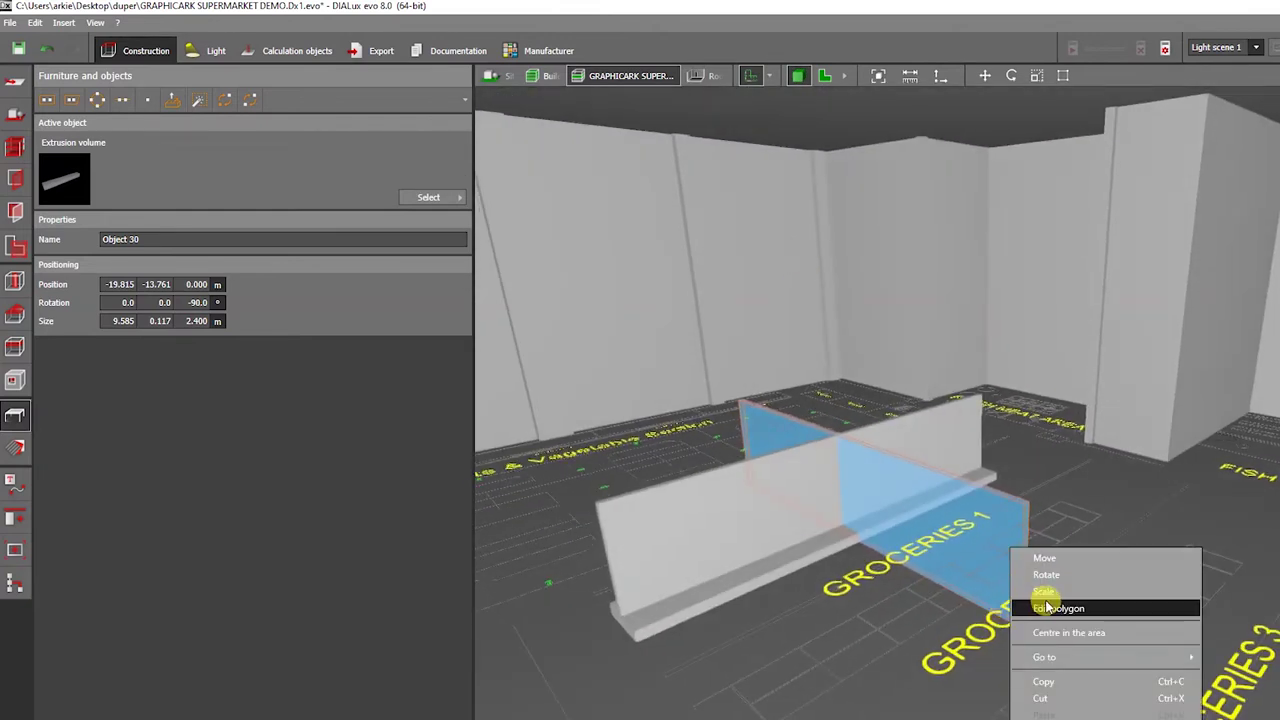
click(1046, 517)
drag(1033, 566, 838, 508)
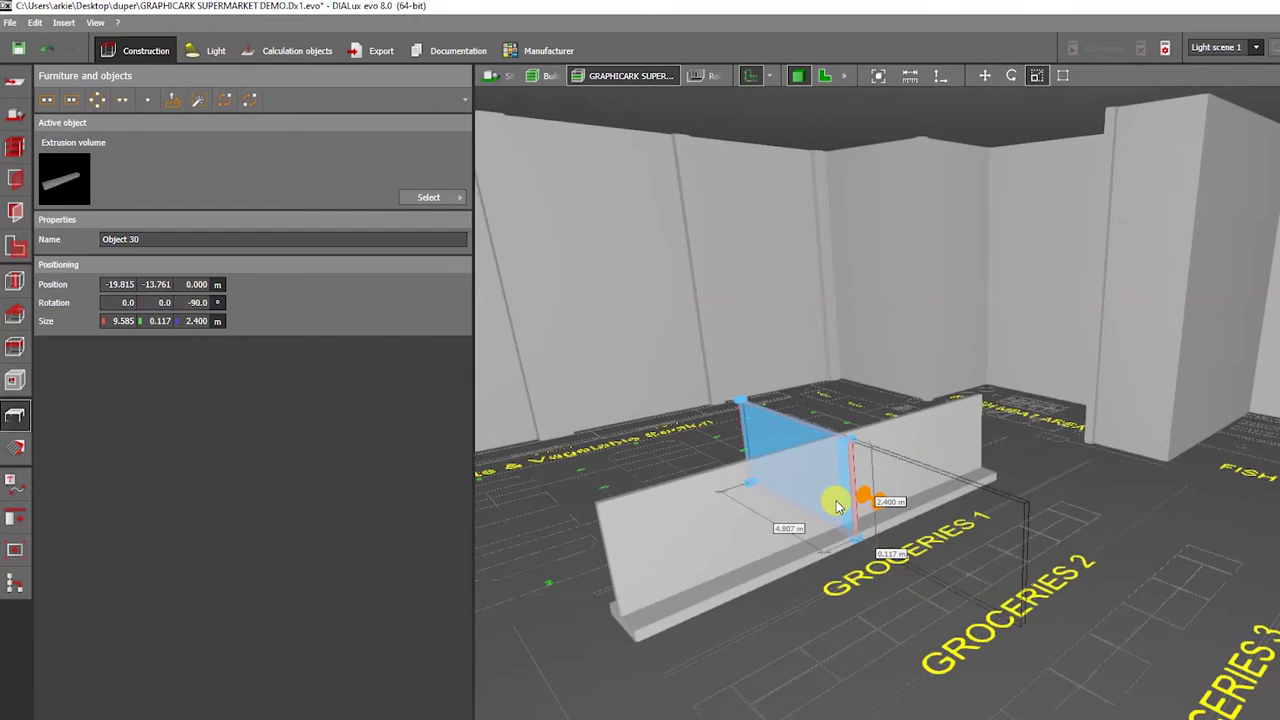
drag(837, 503, 836, 504)
right_drag(771, 559, 934, 553)
drag(876, 564, 1063, 537)
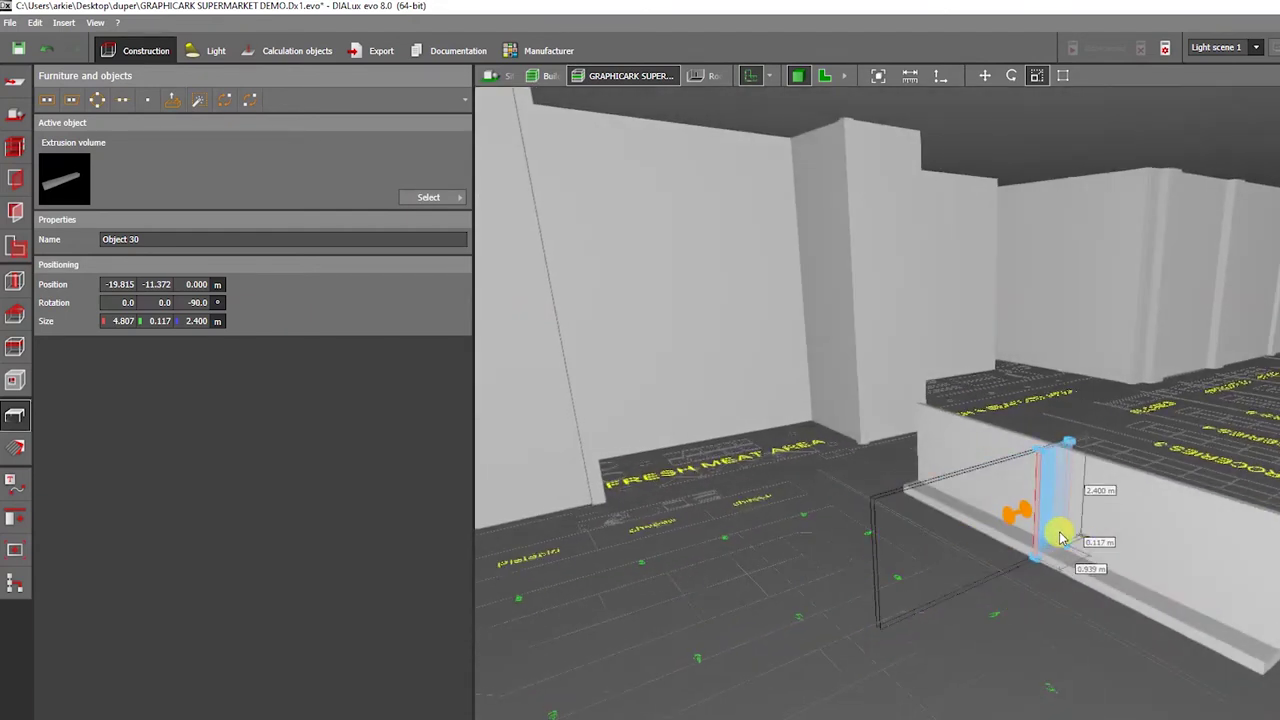
- Stretch both ends of the cross panel in the floor plan to a length of about 1.200 m, matching the base's depth
click(800, 77)
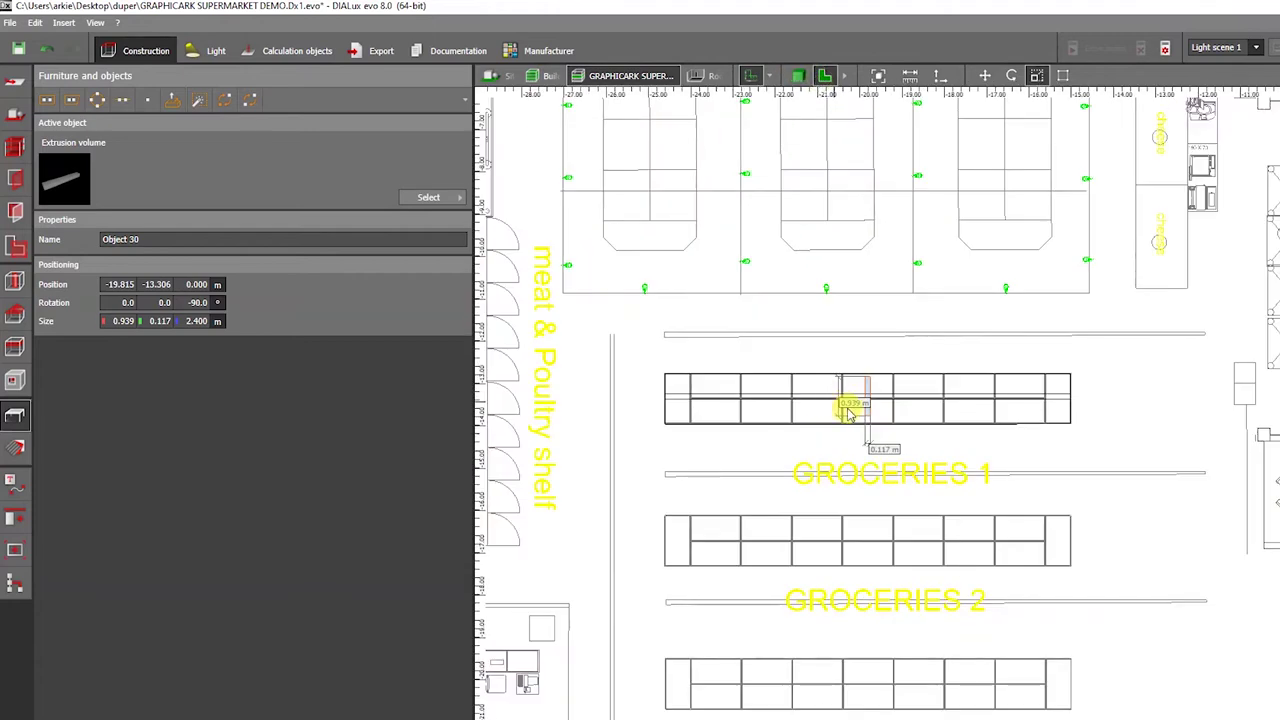
scroll(875, 410, up, 3)
right_click(886, 399)
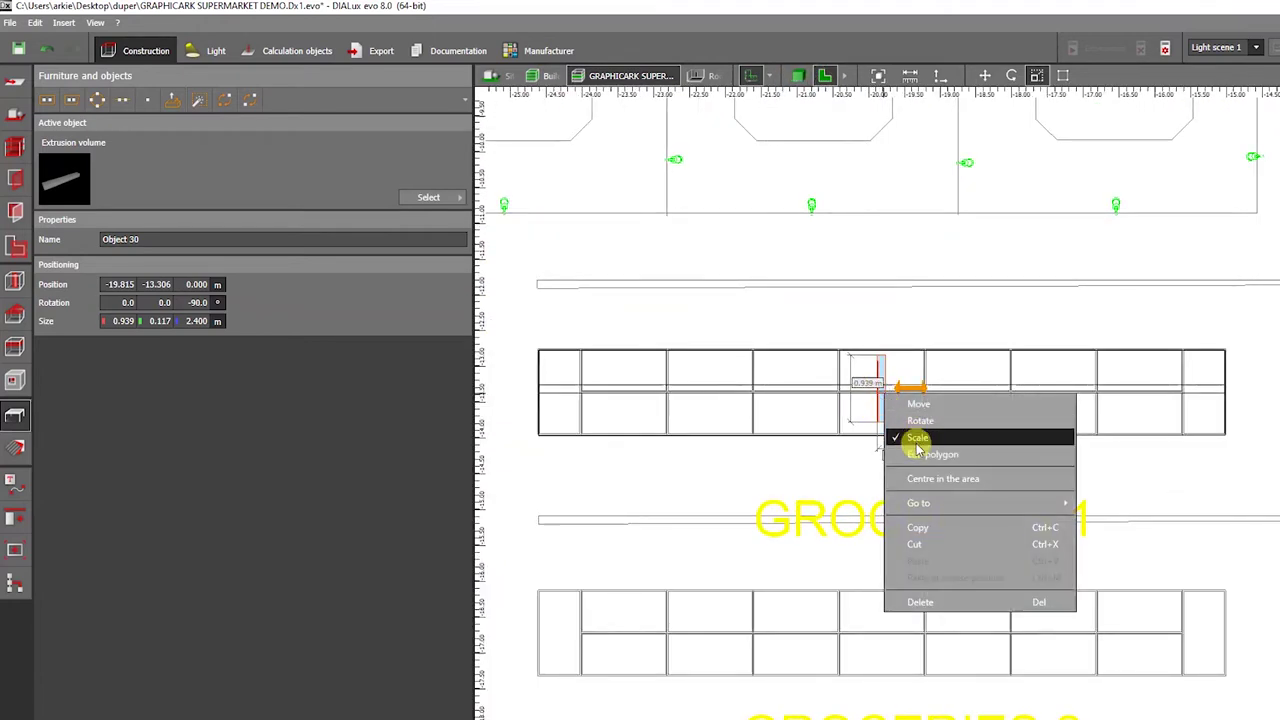
click(890, 440)
right_click(883, 415)
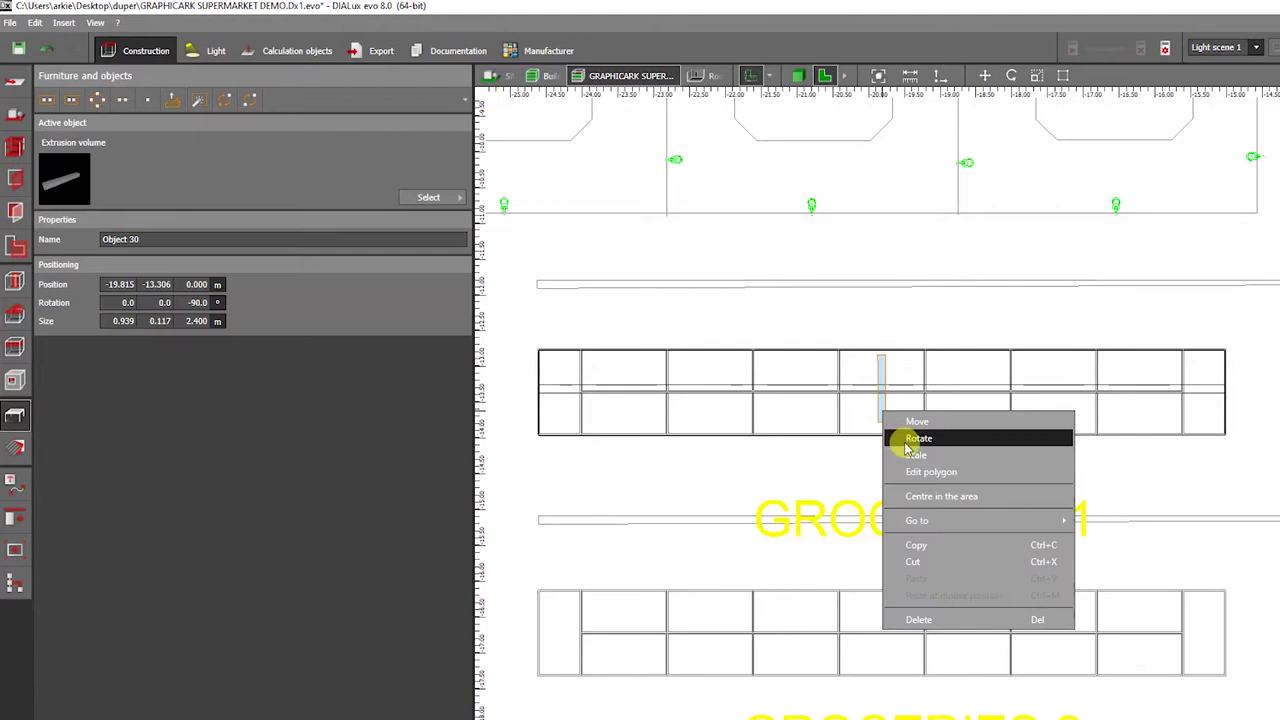
click(892, 458)
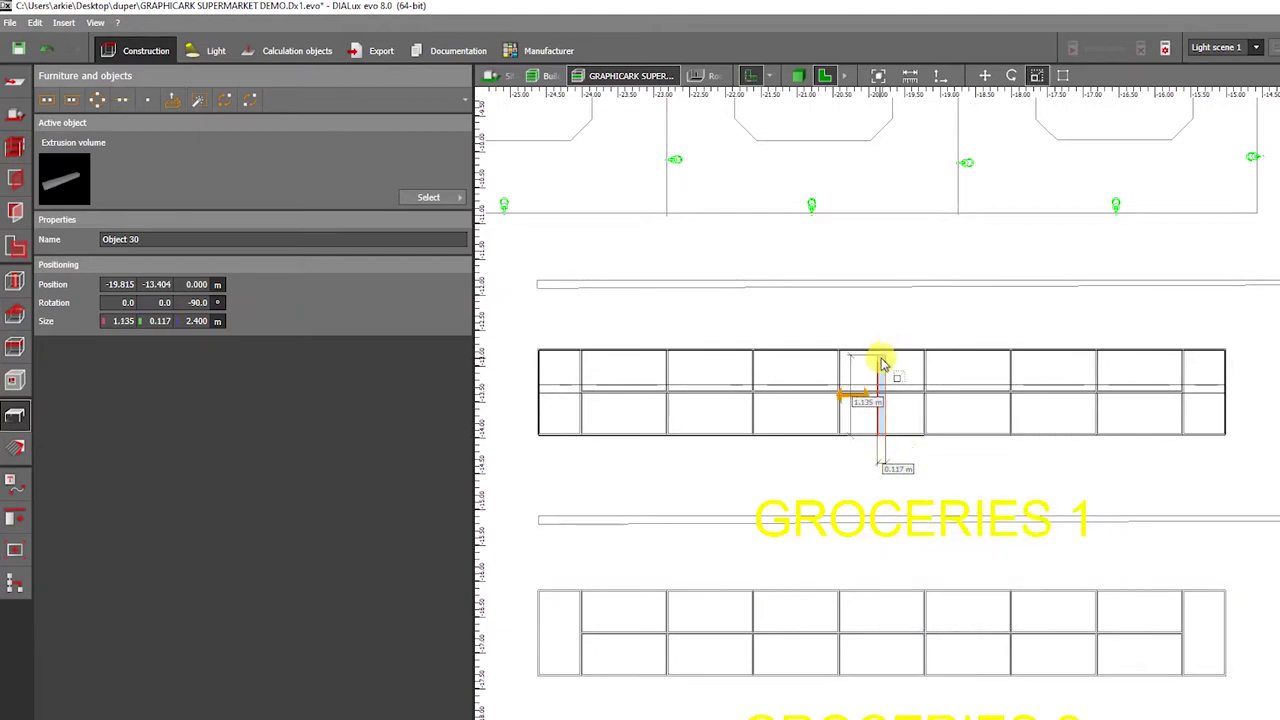
scroll(883, 365, up, 3)
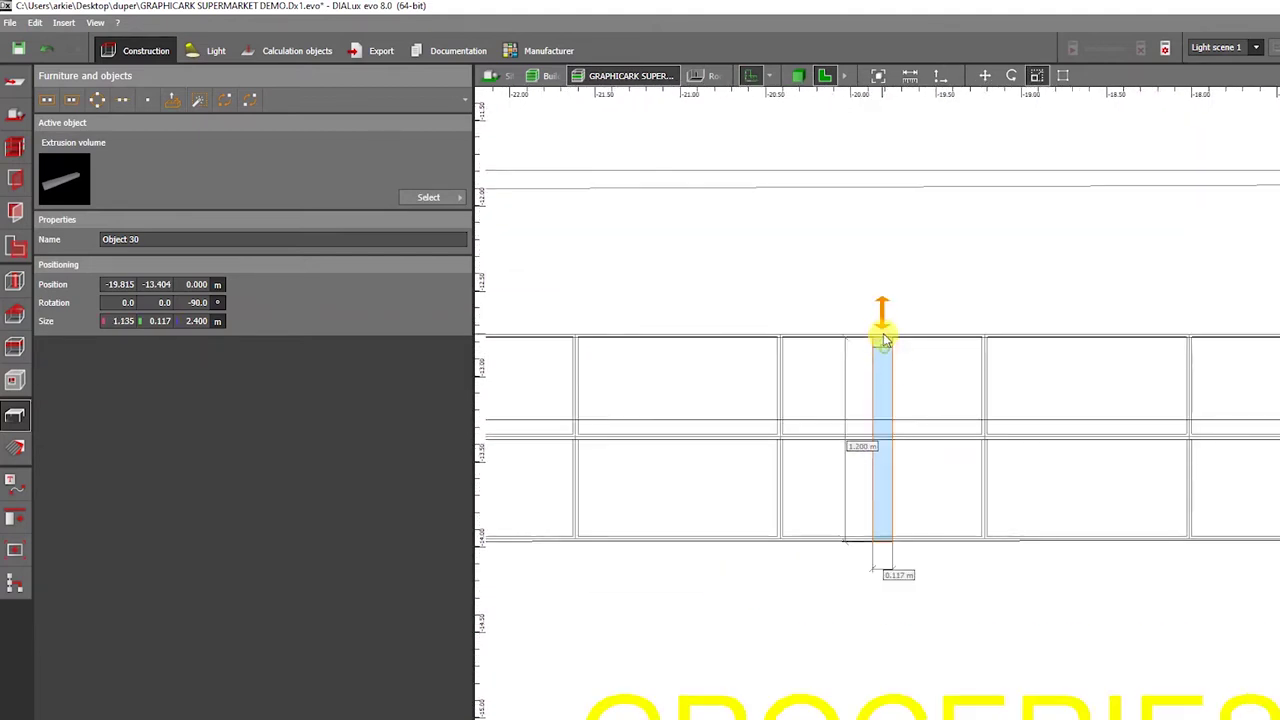
scroll(903, 441, up, 1)
- Move the cross panel along the shelf to the divider line at the end nearest the meat and poultry shelf
right_click(887, 437)
click(920, 446)
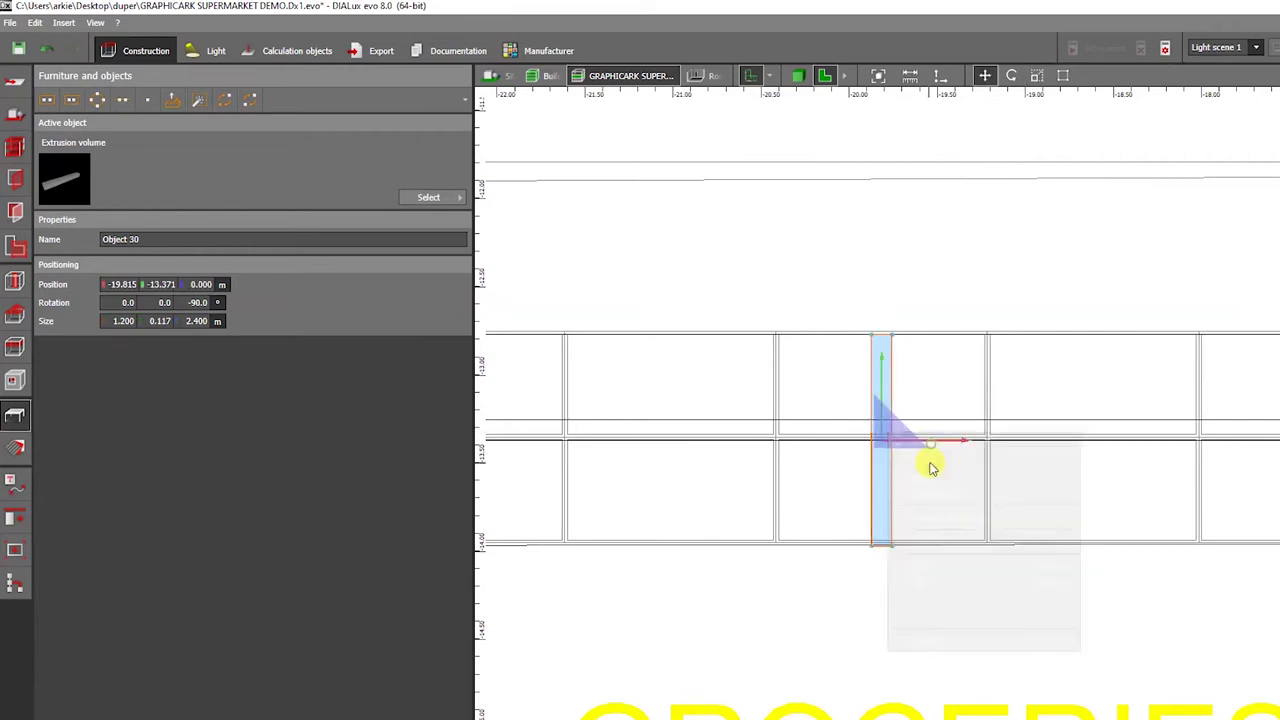
scroll(931, 463, down, 3)
scroll(955, 468, up, 1)
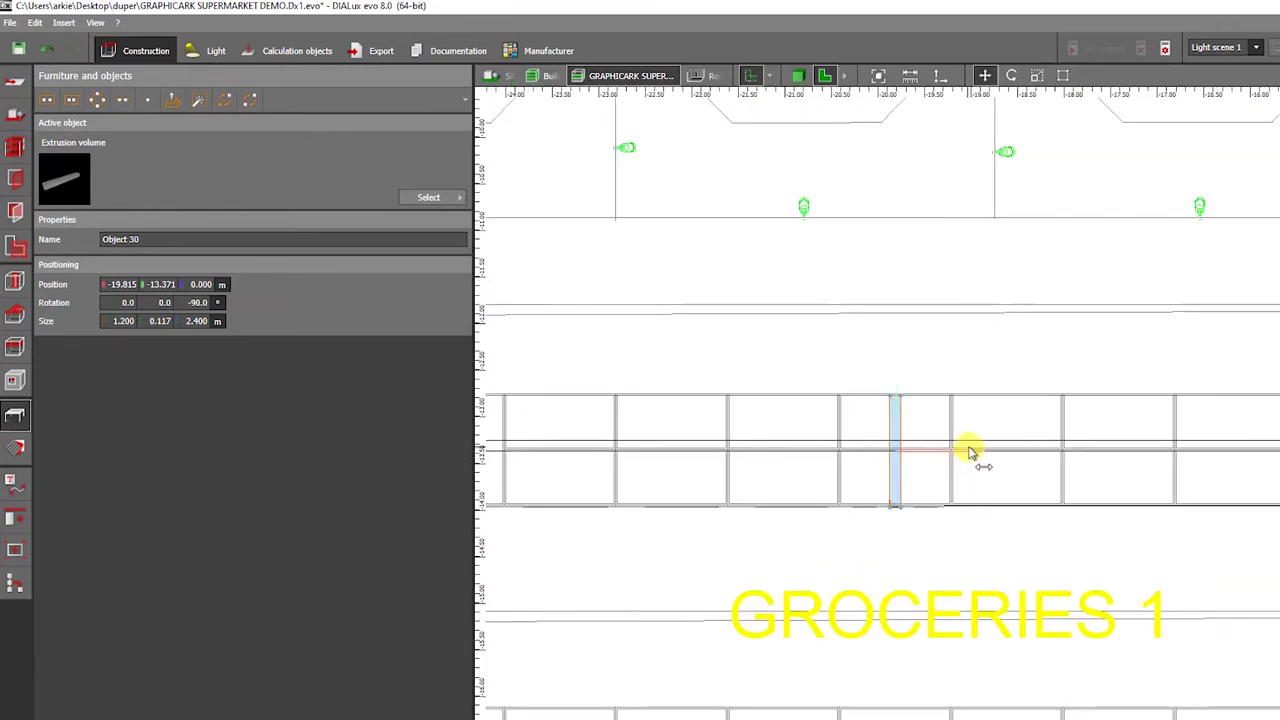
drag(969, 448, 798, 450)
scroll(794, 474, down, 2)
middle_drag(794, 474, 962, 472)
scroll(962, 472, up, 3)
- Place a copy of the cross panel near the shelf's opposite end at X about -15.612 m and view it in 3D
drag(966, 445, 1196, 455)
scroll(716, 452, down, 2)
key(ctrl+v)
click(800, 76)
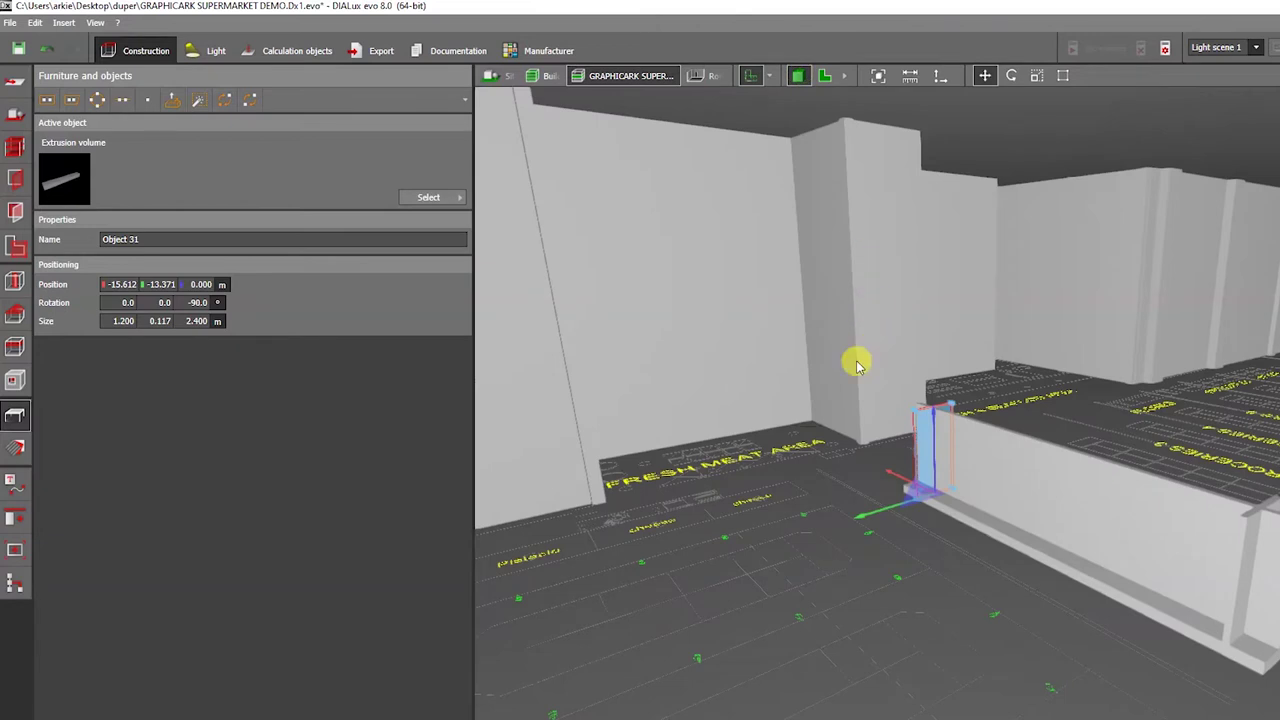
- Copy the cross panel nearest the meat and poultry shelf and move the copy beyond the shelf's end to X about -24.888 m
click(797, 424)
right_drag(797, 424, 620, 396)
scroll(859, 456, up, 3)
drag(858, 456, 733, 498)
drag(838, 485, 752, 476)
click(760, 462)
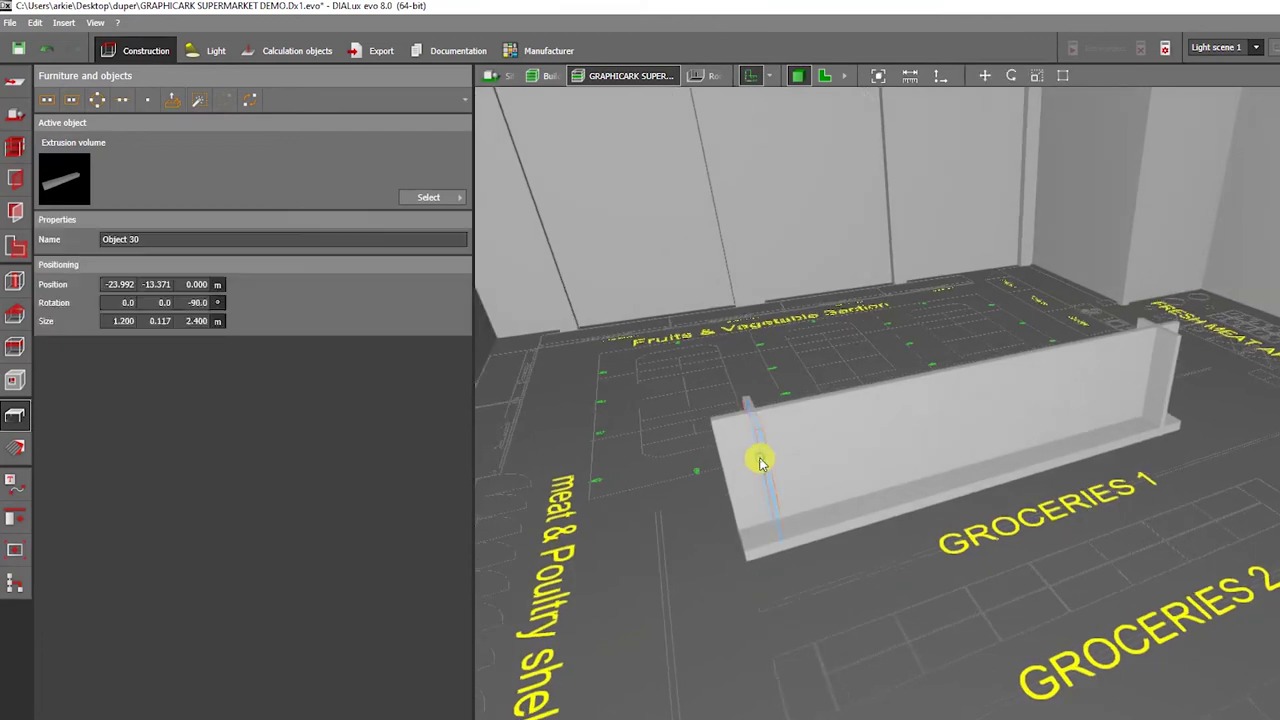
click(759, 459)
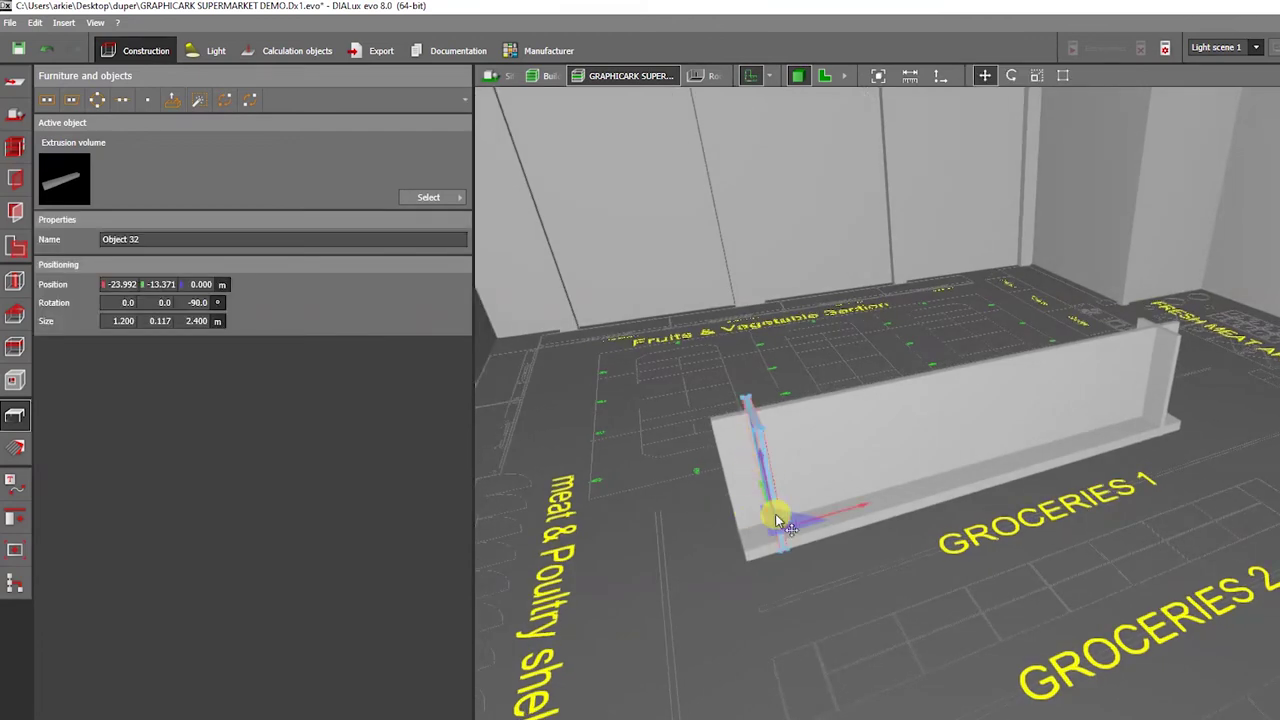
drag(854, 503, 803, 518)
- Raise the underside of the outer copy until it is about 0.493 m high
right_drag(694, 539, 692, 448)
right_click(766, 370)
click(780, 407)
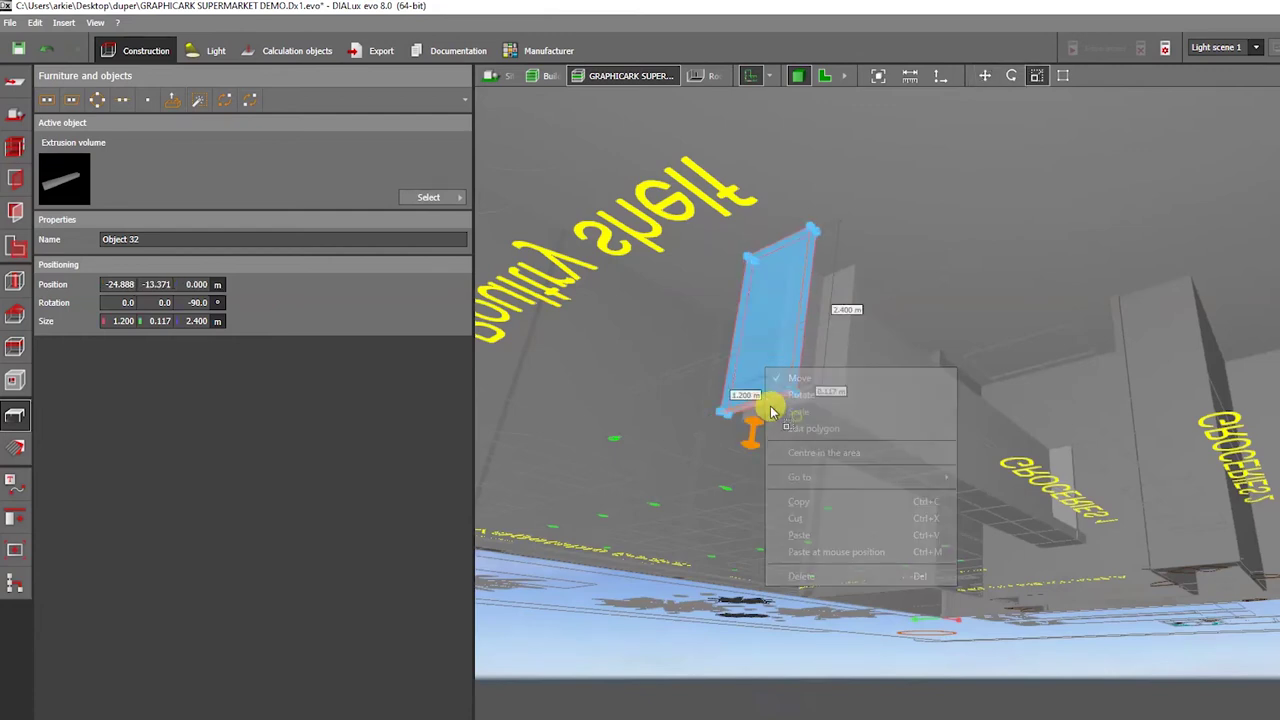
drag(795, 262, 796, 261)
right_drag(914, 231, 905, 340)
right_drag(729, 477, 651, 498)
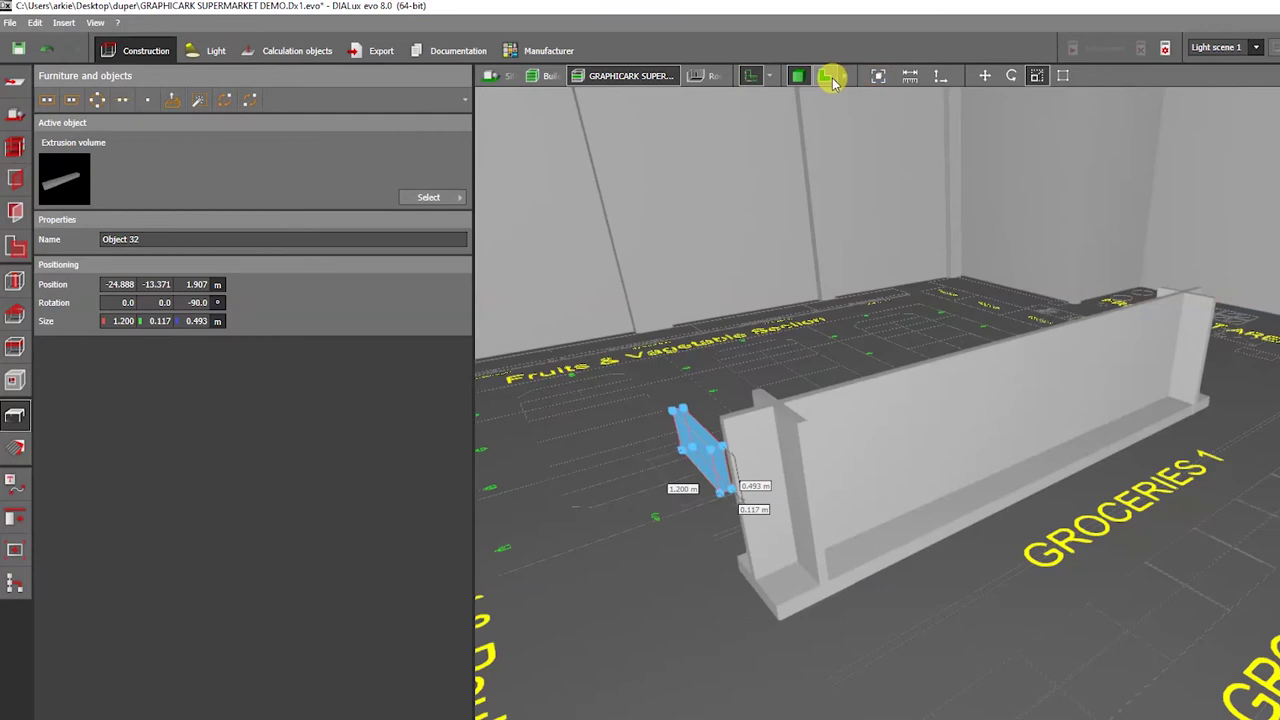
- Widen the raised block in the floor plan to about 0.615 m so it covers the shelf's end
click(825, 75)
scroll(700, 465, up, 6)
drag(647, 445, 745, 440)
drag(620, 427, 669, 430)
click(823, 76)
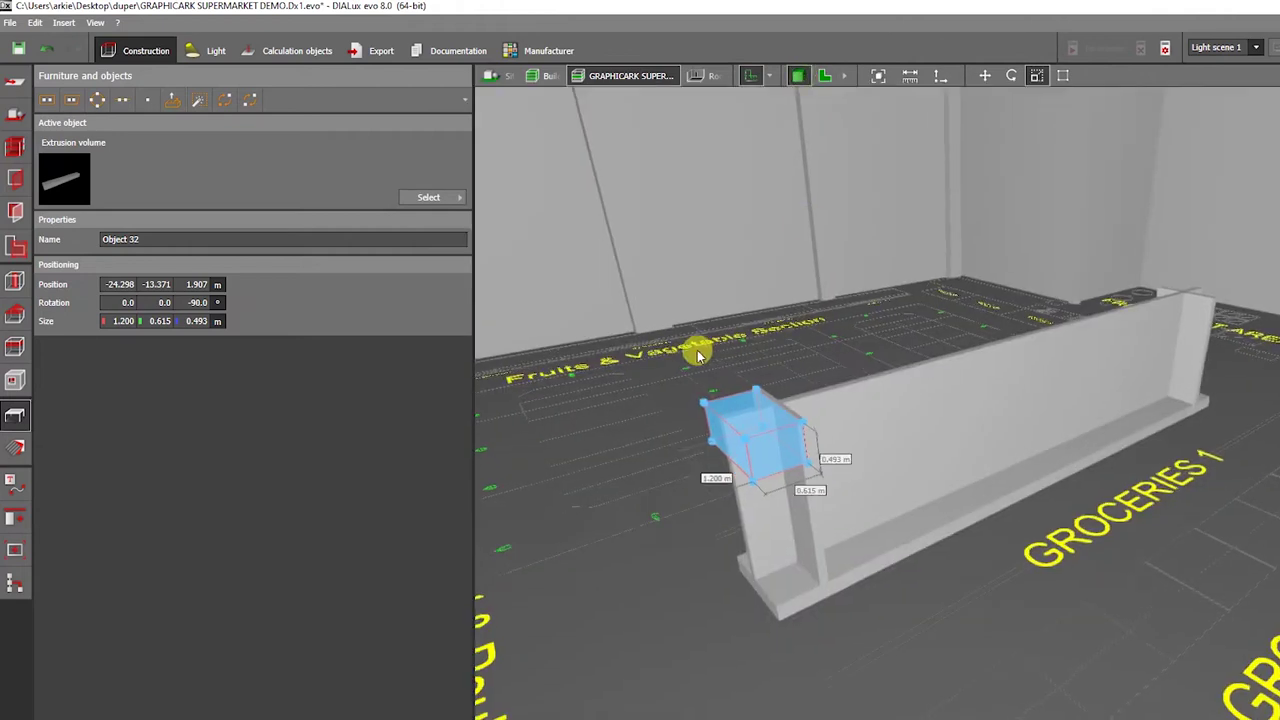
- Raise the block's underside to thin it into a top shelf panel about 0.050 m thick
right_drag(785, 508, 791, 358)
scroll(815, 290, up, 5)
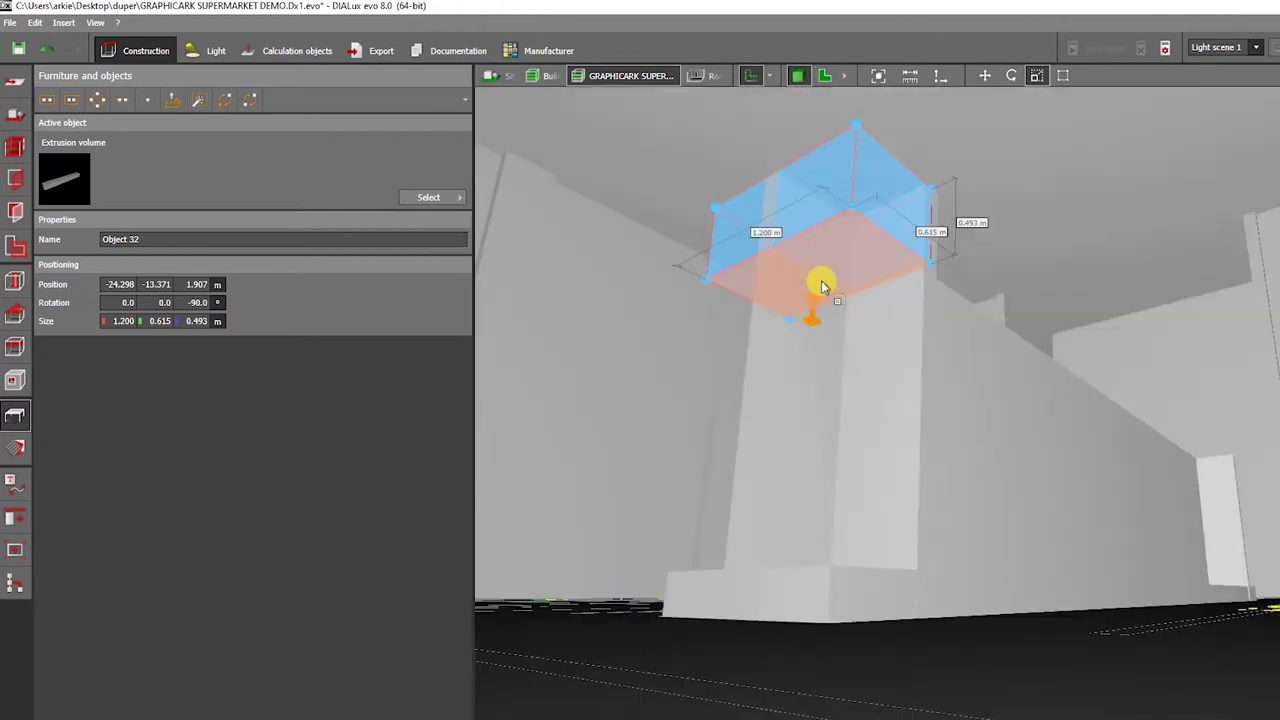
drag(837, 242, 863, 146)
mouse_move(806, 276)
right_down()
mouse_move(807, 327)
mouse_move(795, 294)
right_up()
drag(821, 217, 831, 187)
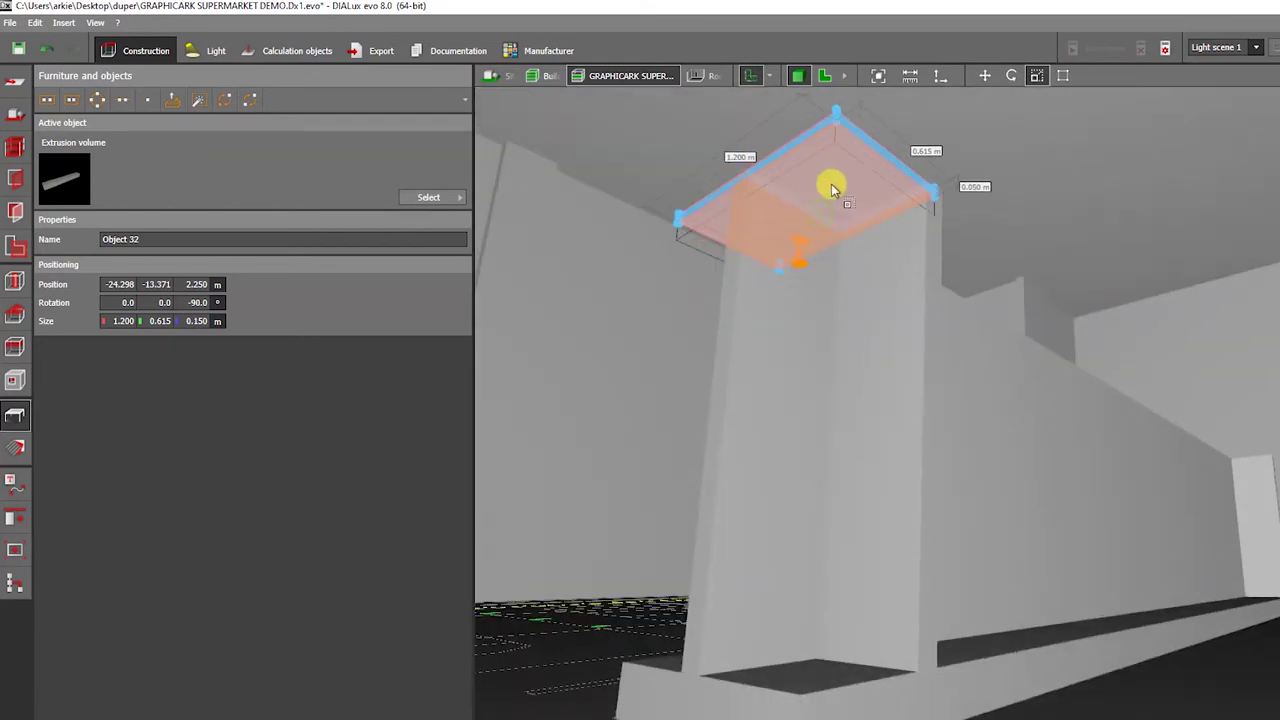
- Stretch the centre divider upward to a height of about 2.598 m
click(1216, 219)
right_drag(1194, 243, 920, 434)
click(926, 443)
right_click(926, 443)
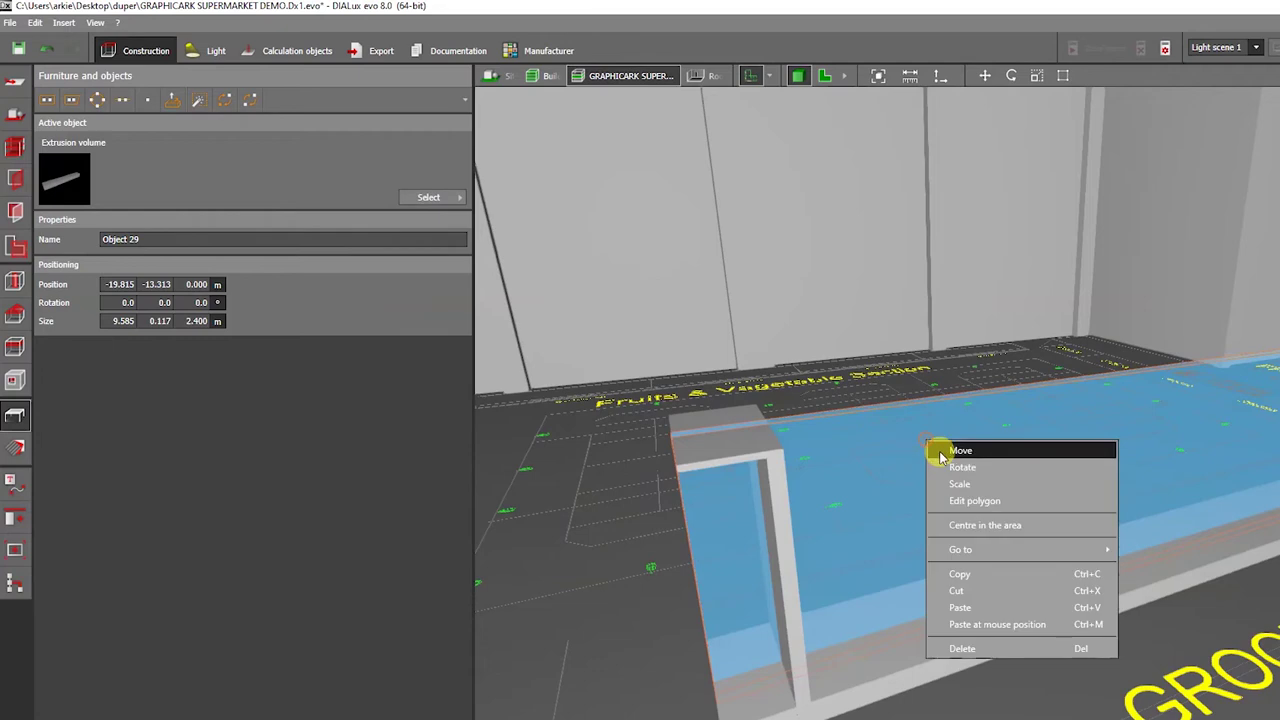
click(945, 480)
right_click(1065, 390)
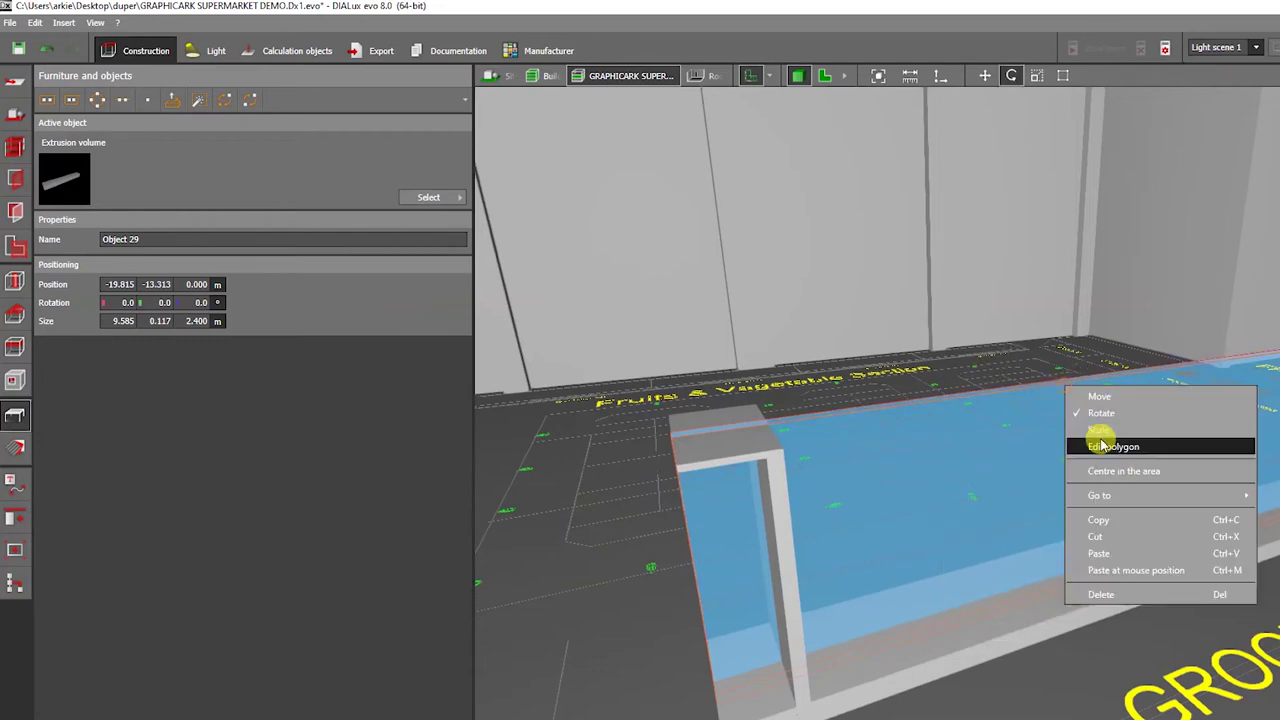
click(1106, 429)
drag(1157, 371, 1154, 337)
click(974, 240)
scroll(974, 240, down, 3)
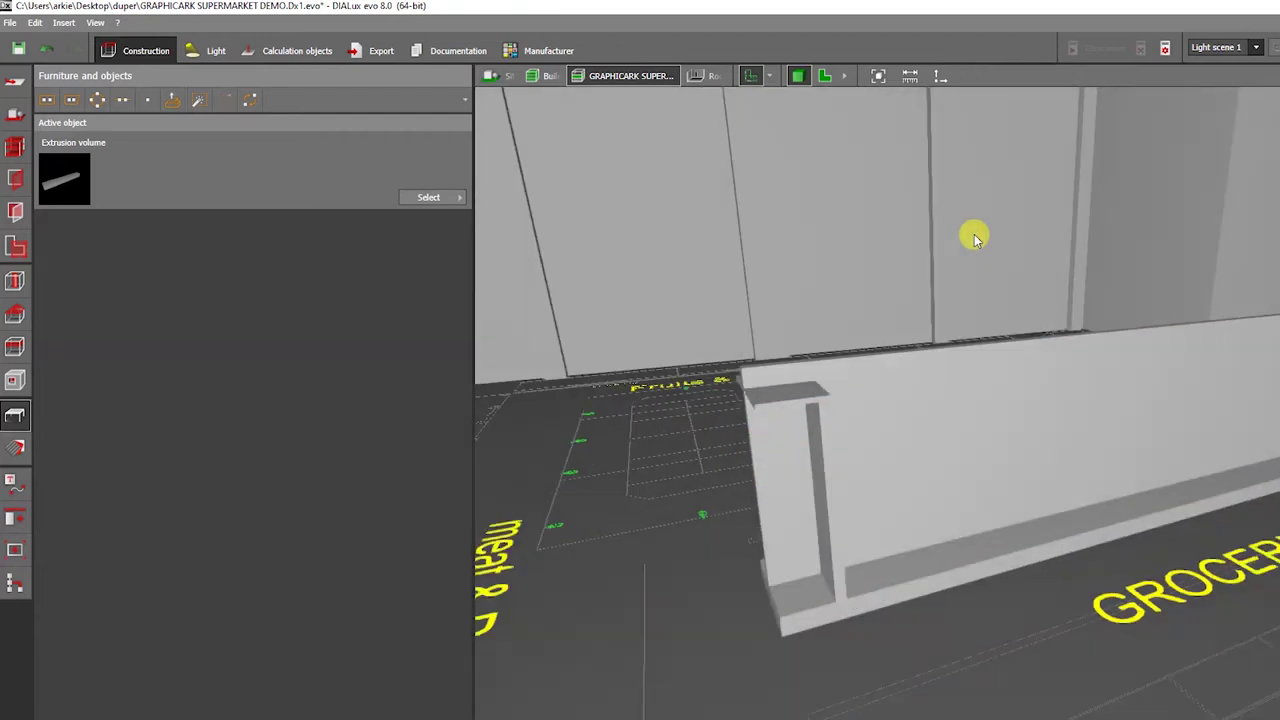
- Extend the centre divider's upper edge further to a height of about 2.757 m
right_drag(974, 240, 1034, 281)
drag(1034, 280, 760, 346)
right_click(914, 336)
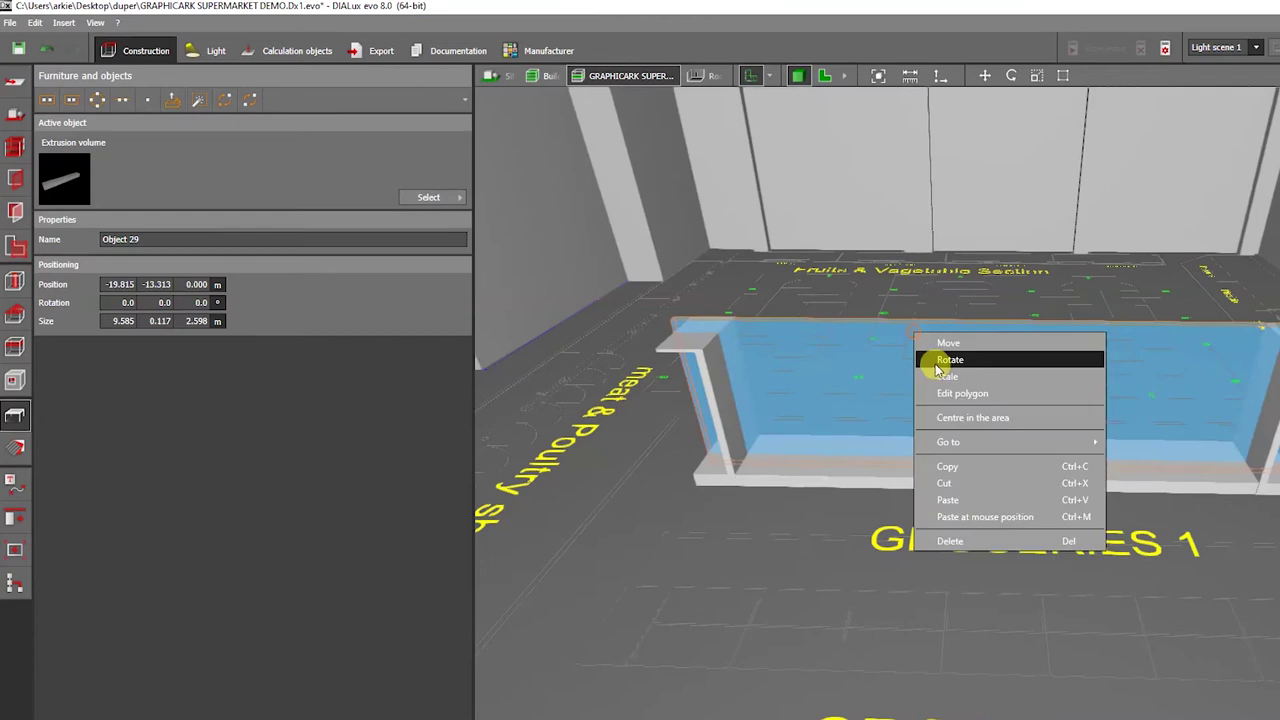
key(Escape)
right_click(979, 333)
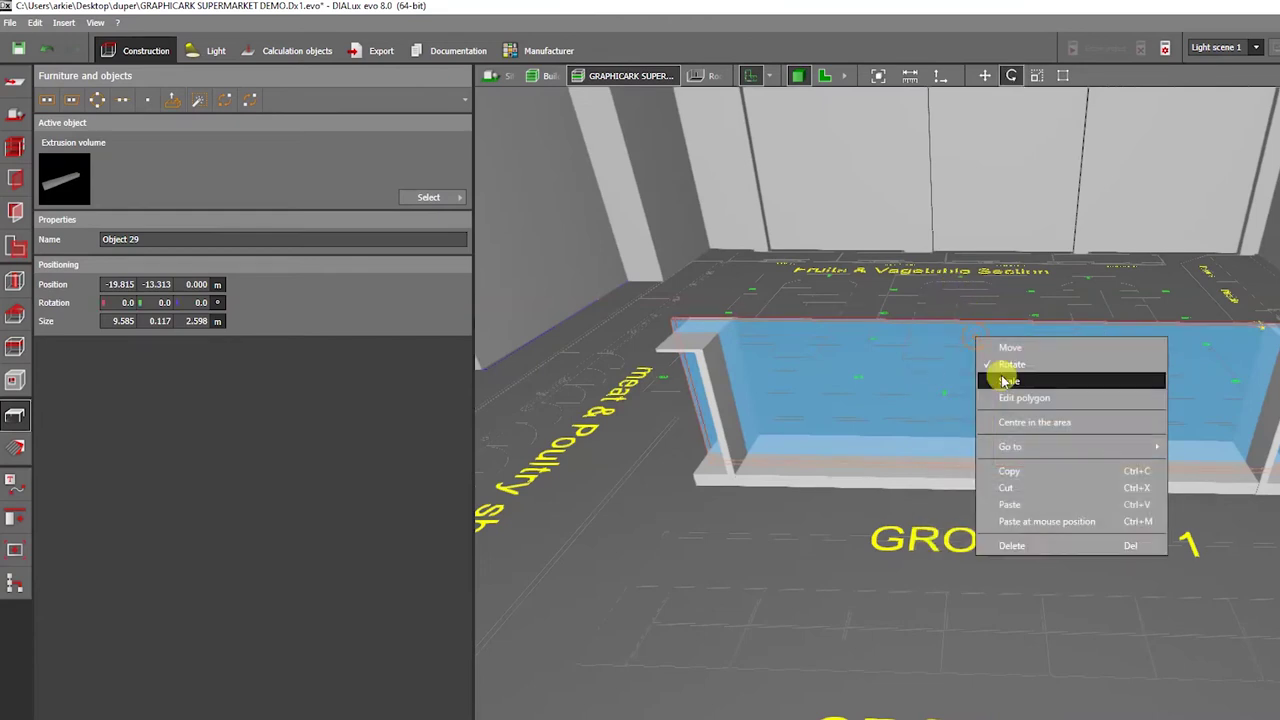
key(Escape)
mouse_move(997, 320)
mouse_down()
mouse_move(1005, 260)
mouse_move(991, 314)
mouse_up()
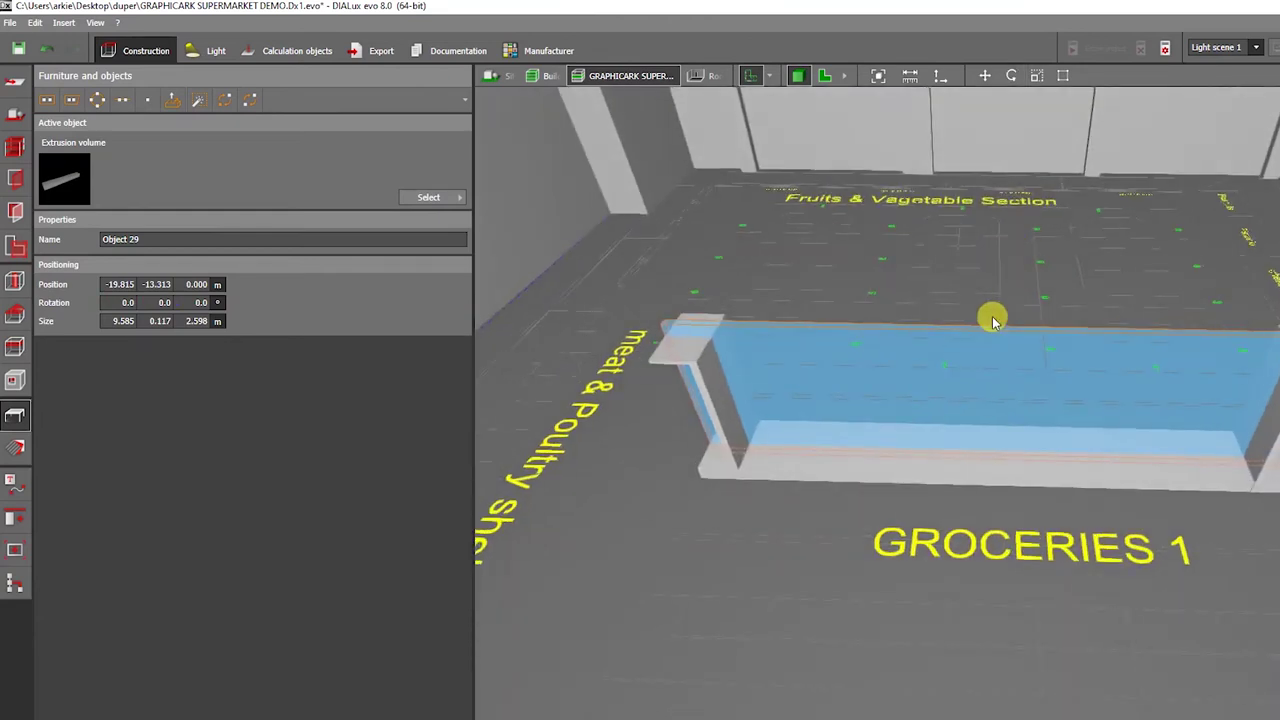
right_click(994, 334)
key(Escape)
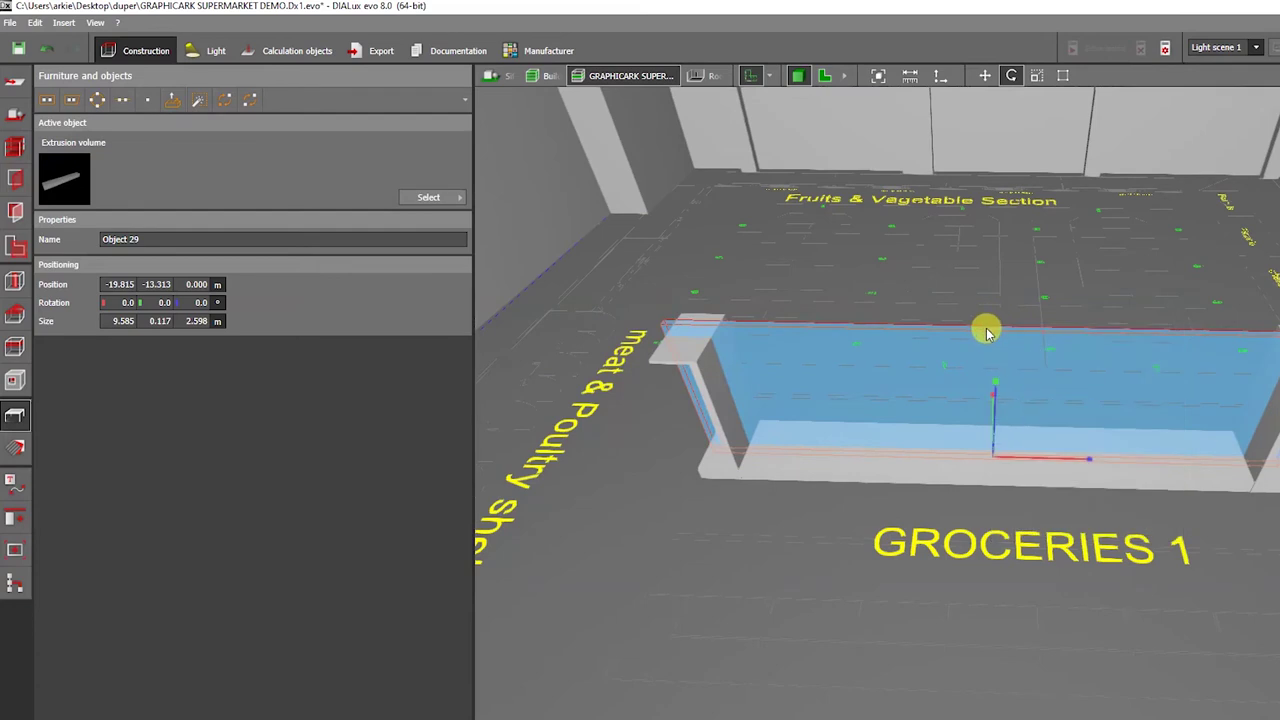
click(1036, 76)
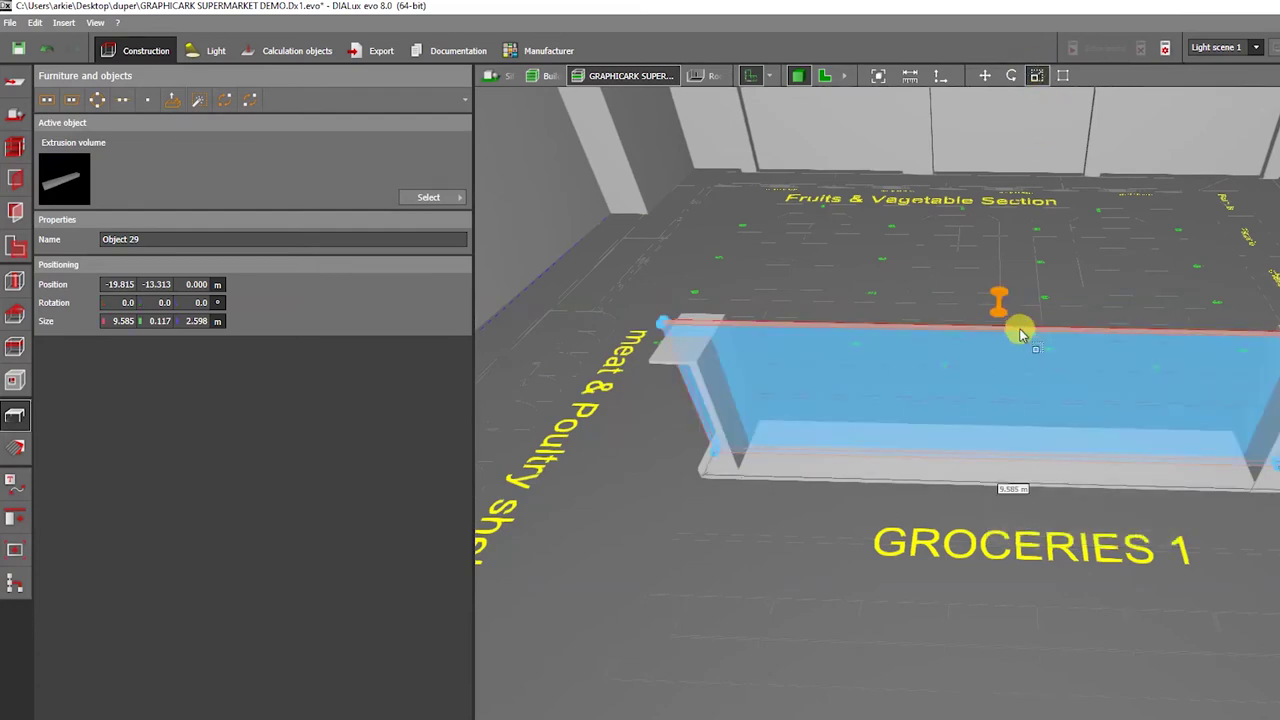
drag(1005, 360, 786, 569)
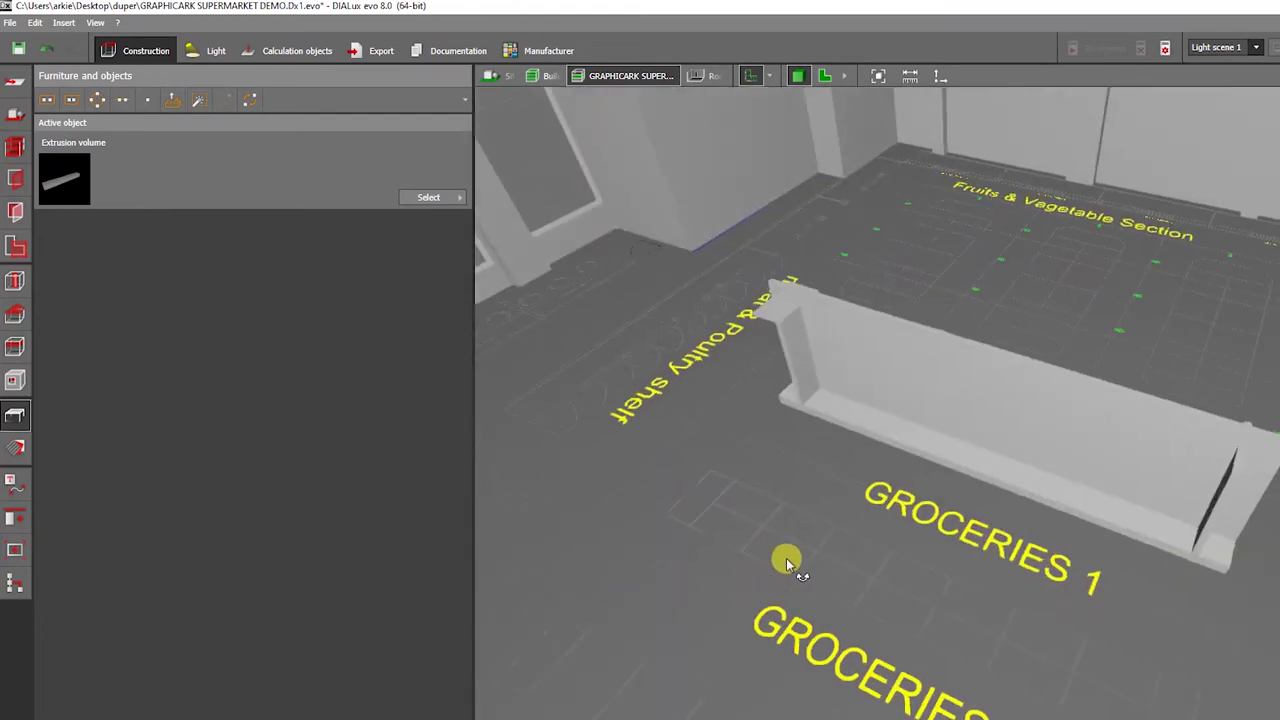
- Stretch the top shelf panel along the whole shelf to a length of about 9.565 m
click(789, 320)
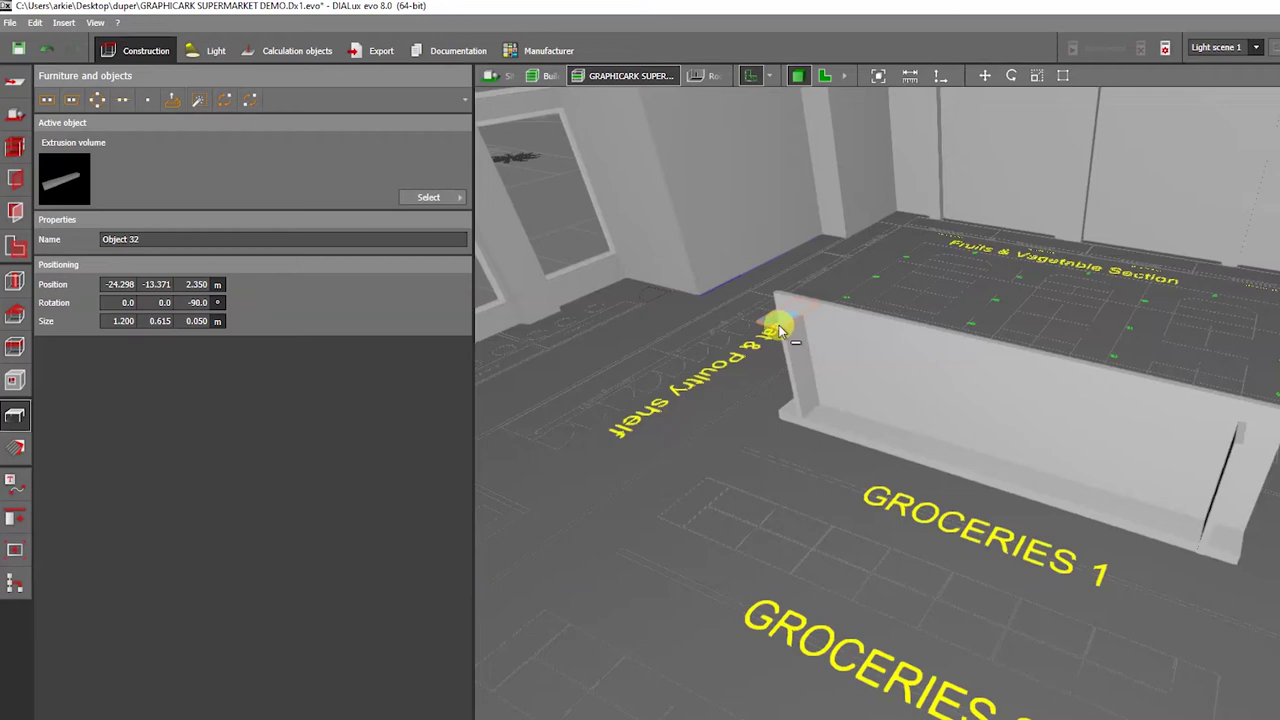
right_click(797, 315)
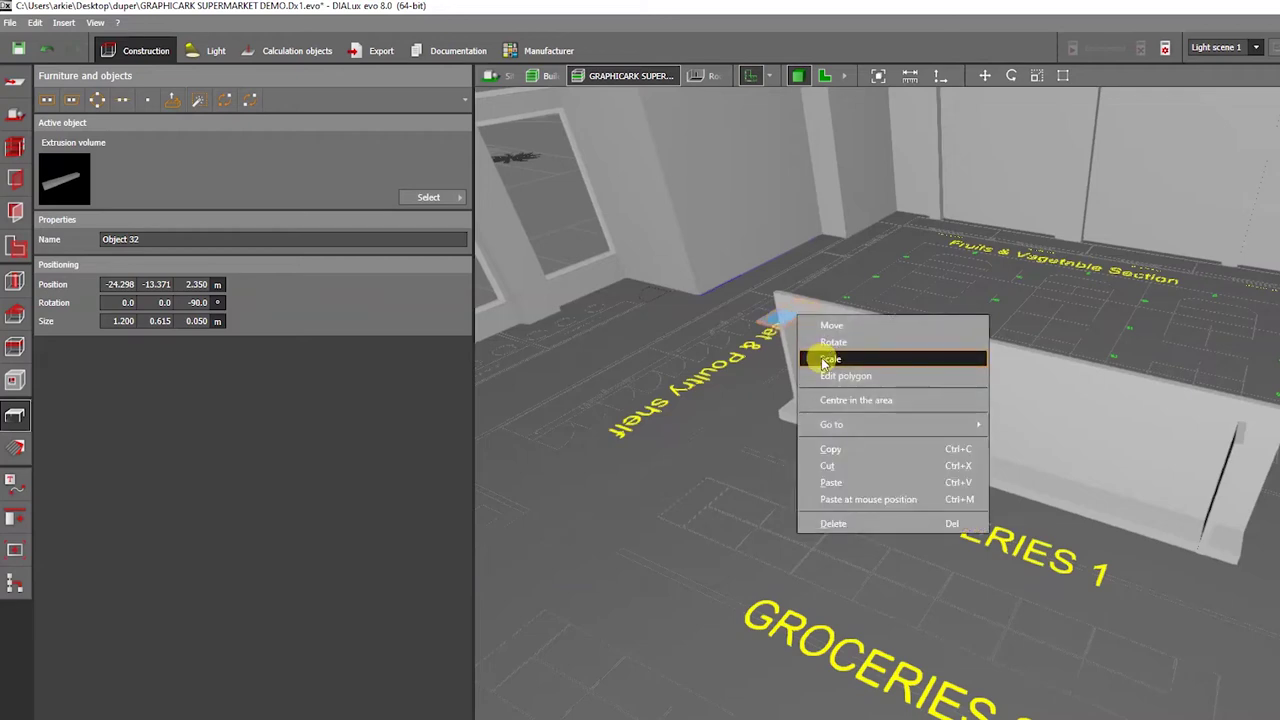
click(826, 356)
right_drag(853, 458, 743, 488)
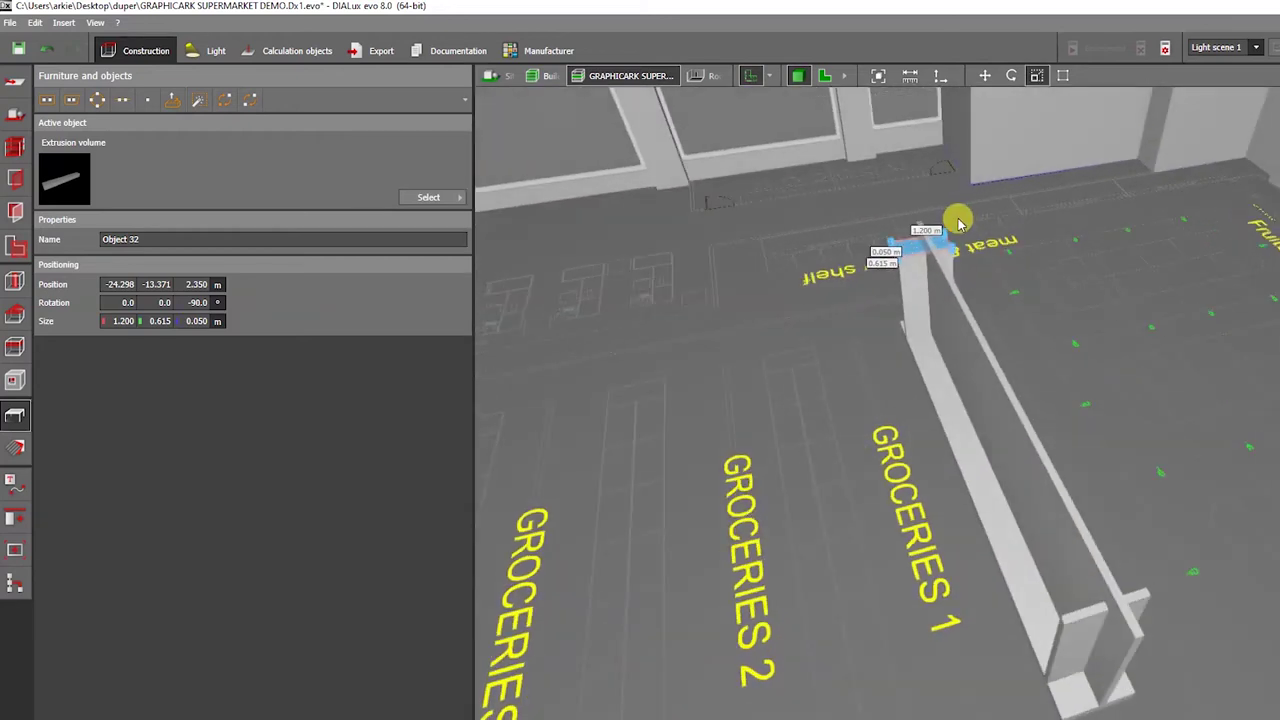
drag(920, 265, 1118, 652)
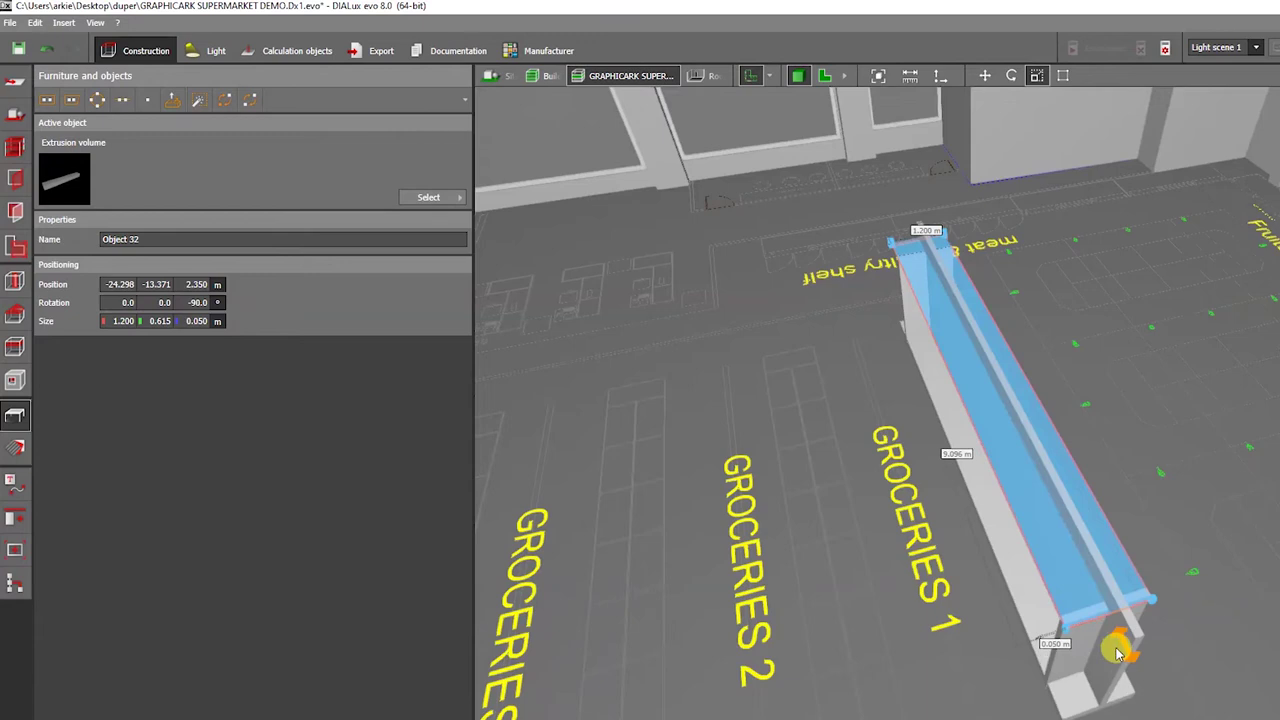
right_drag(857, 600, 1100, 528)
click(1037, 380)
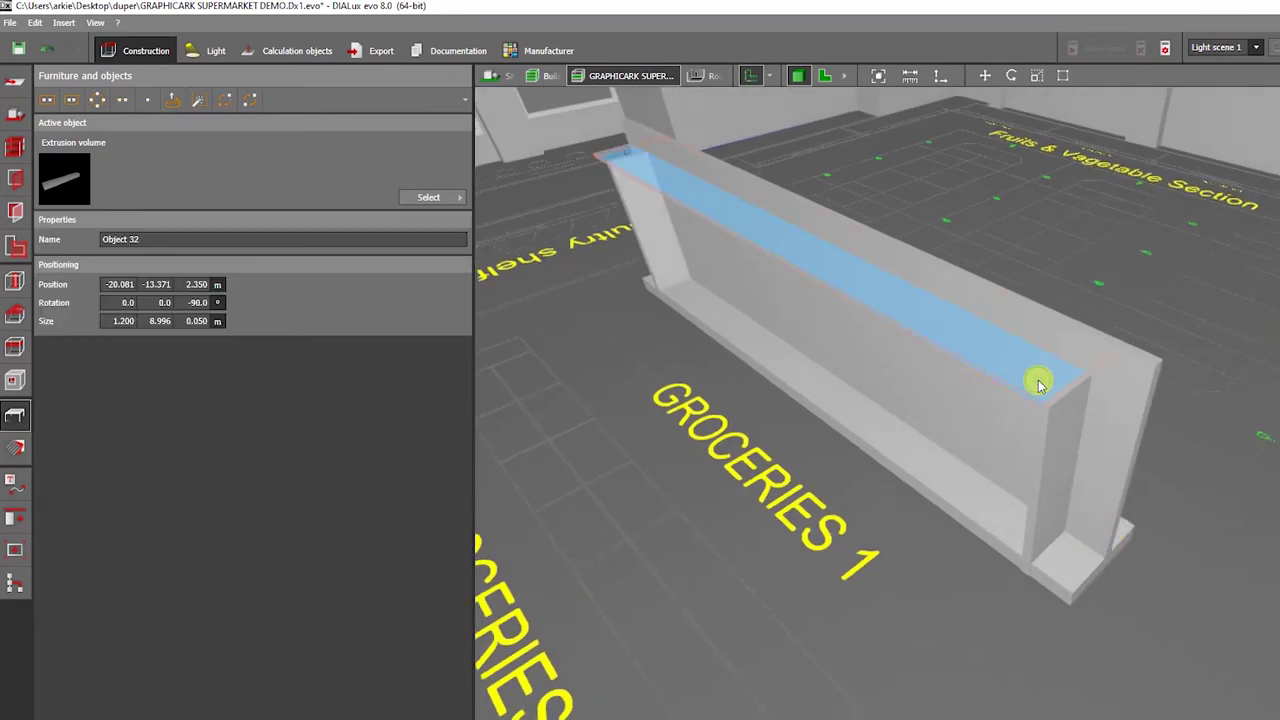
right_click(1038, 384)
click(1070, 424)
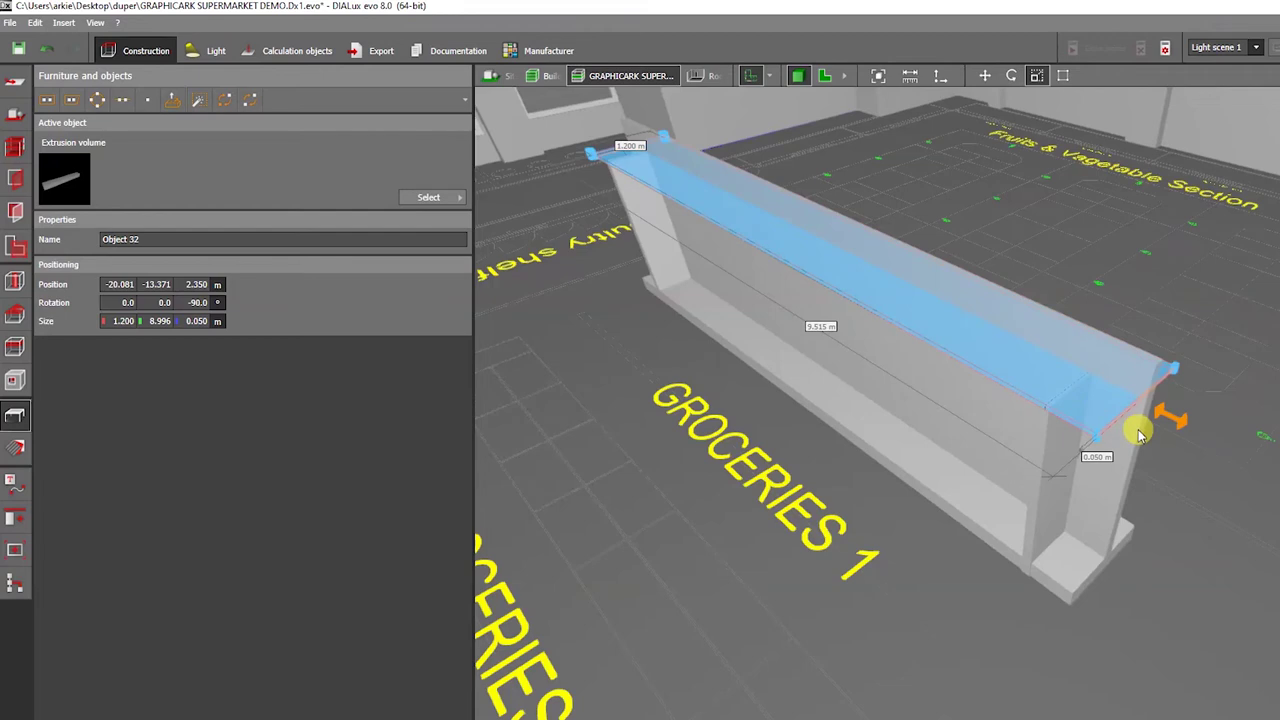
right_drag(850, 569, 919, 415)
- Reduce the thickness of the cross panel farthest from the meat and poultry shelf to about 0.059 m
click(857, 486)
right_drag(1127, 415, 806, 357)
click(803, 357)
right_click(804, 358)
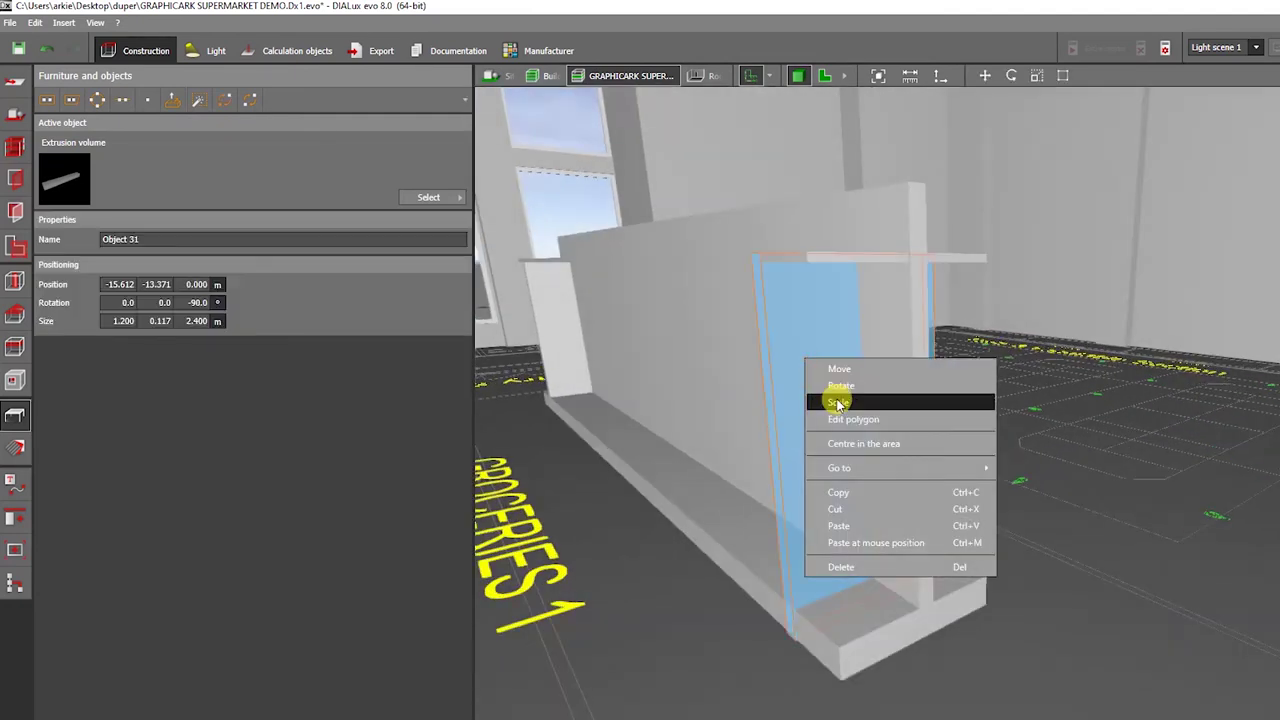
click(838, 402)
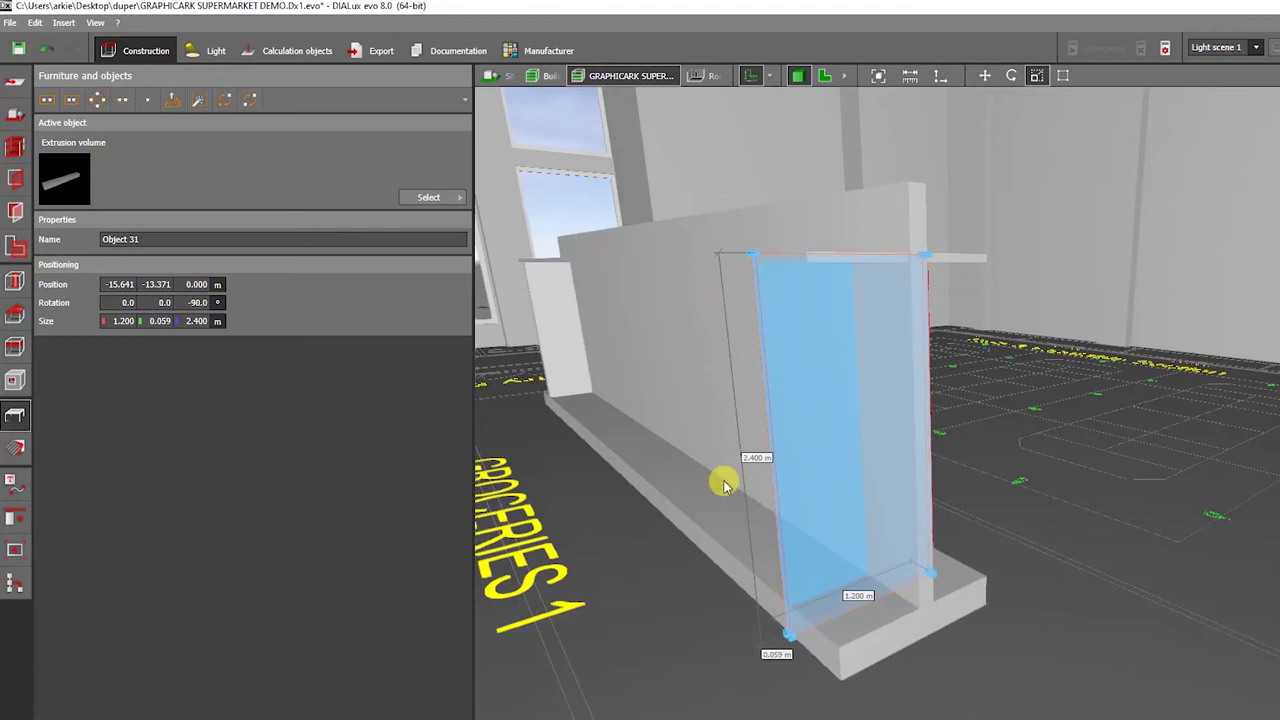
click(620, 490)
- Thin the cross panel nearest the meat and poultry shelf by scaling its thickness
right_drag(574, 494, 1060, 432)
scroll(718, 478, down, 3)
click(1097, 424)
right_click(1100, 424)
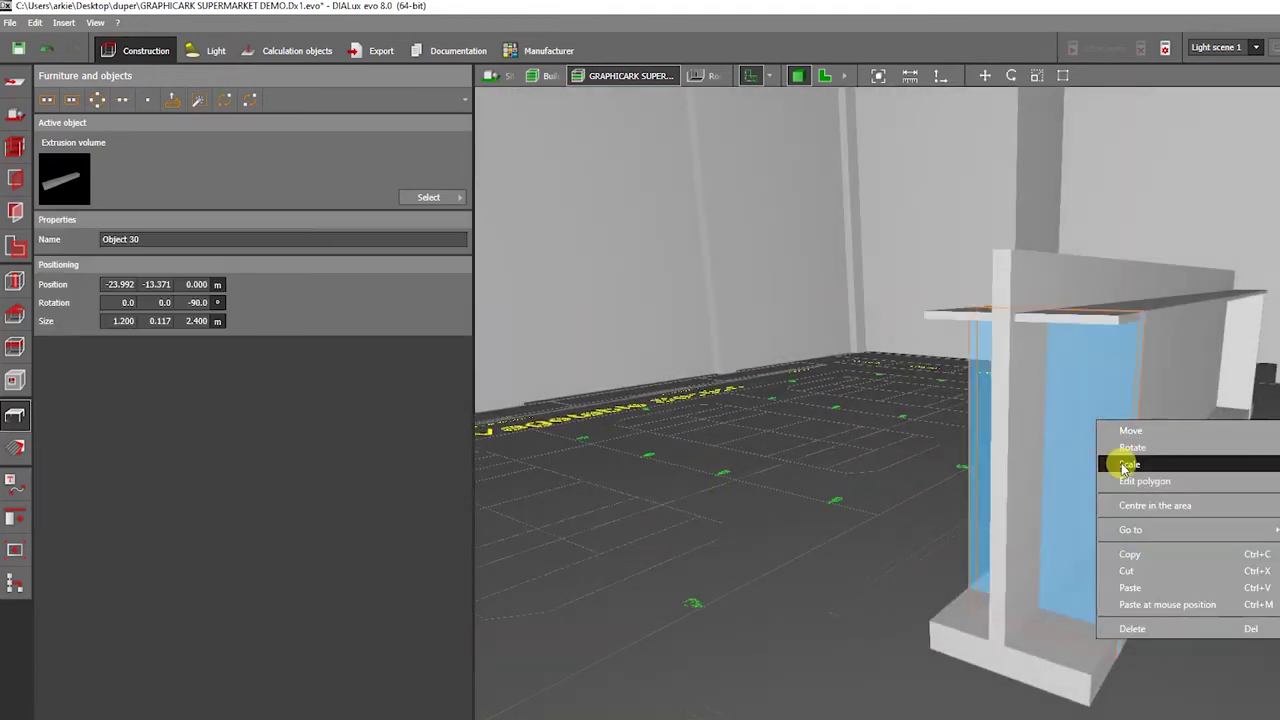
click(1106, 449)
drag(1102, 452, 1105, 448)
click(1258, 514)
- Shorten the centre divider at the end away from the meat and poultry shelf to a length of about 8.869 m
right_drag(1268, 519, 978, 427)
scroll(1188, 541, down, 3)
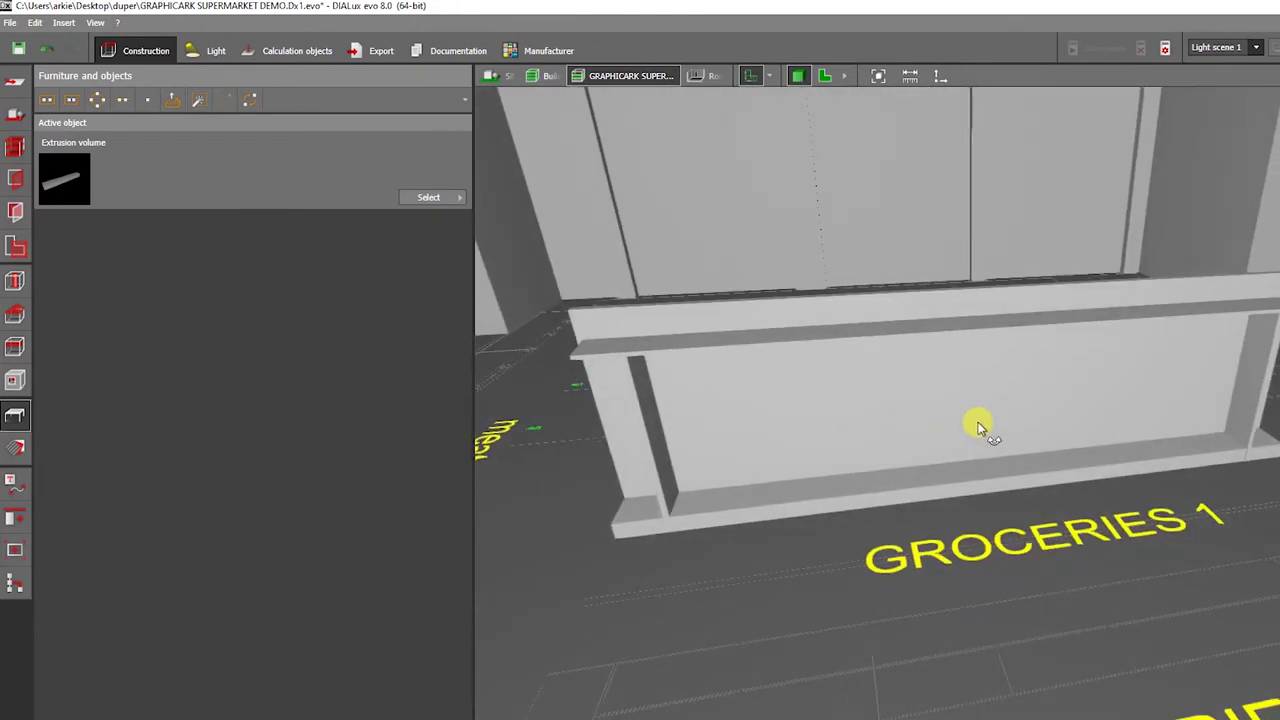
key(super)
key(super)
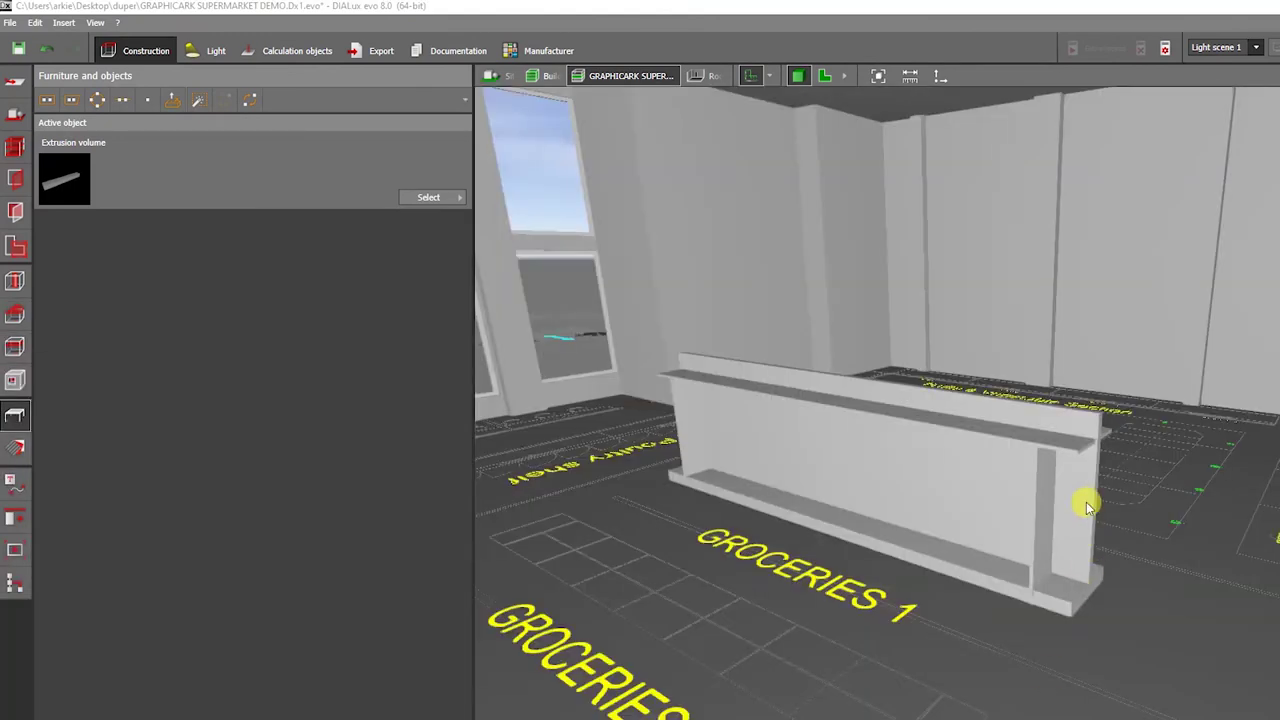
click(1087, 503)
right_click(1087, 502)
click(1117, 545)
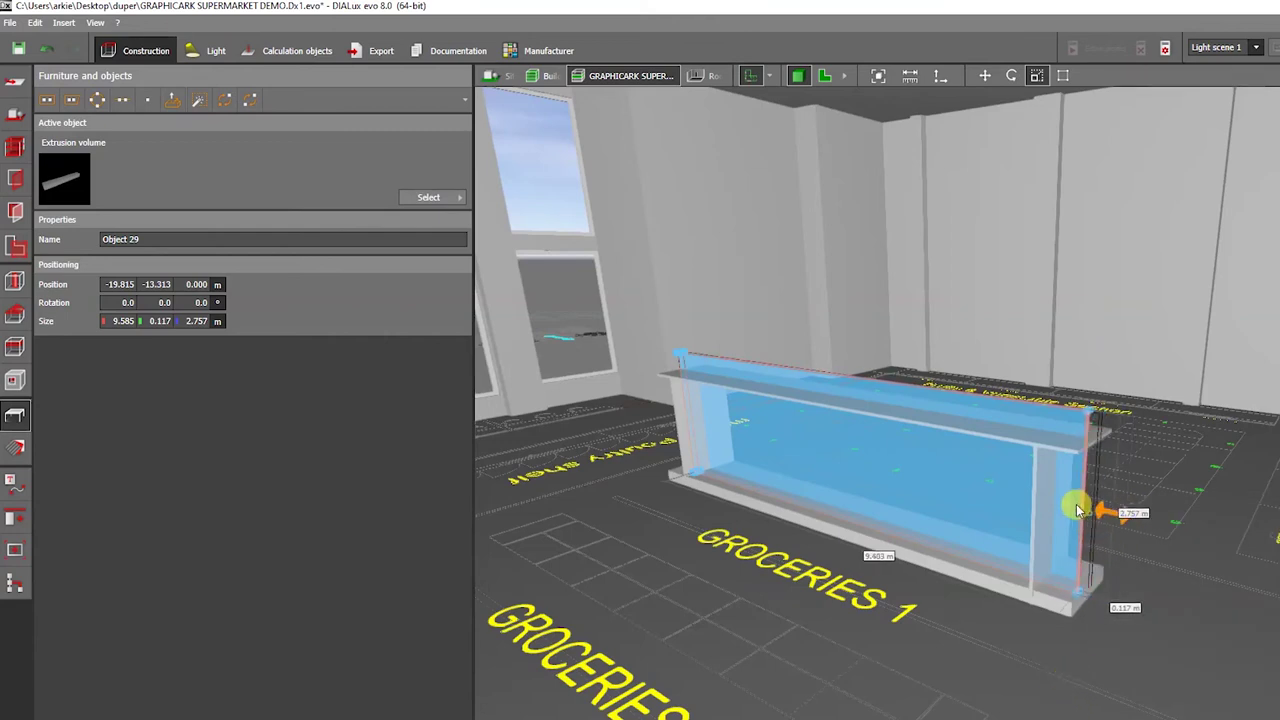
drag(1078, 510, 1050, 505)
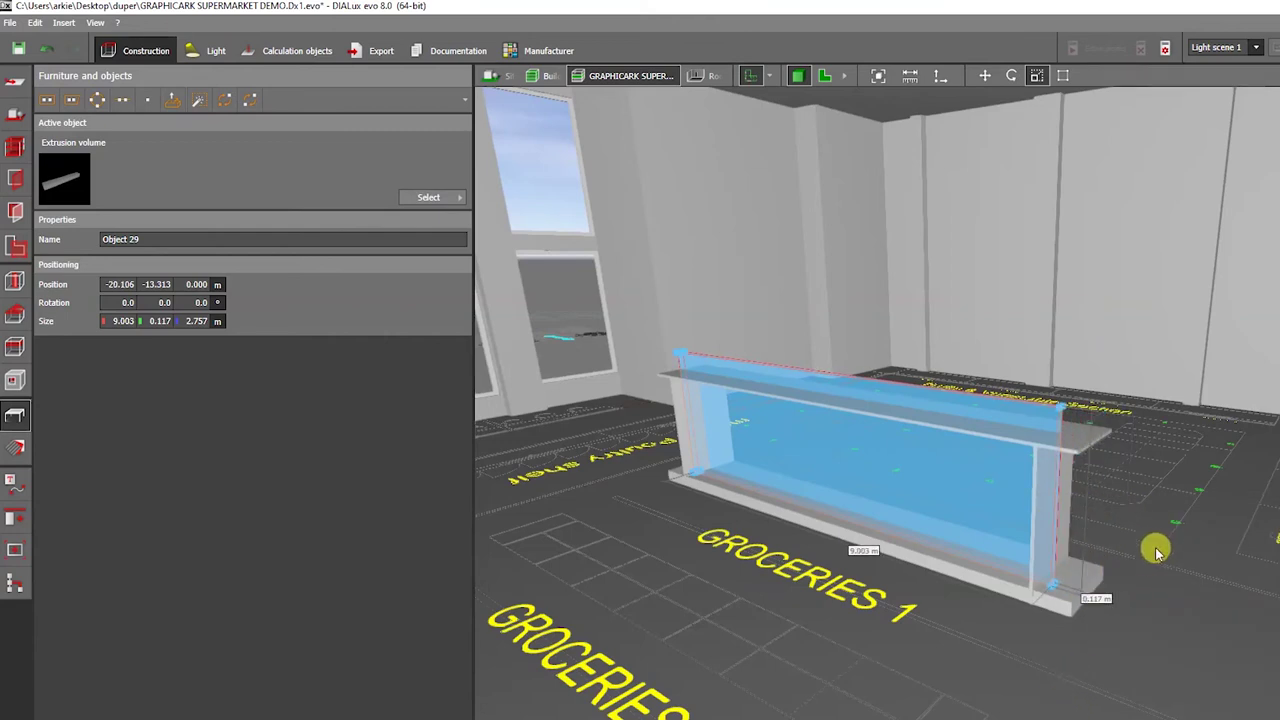
scroll(1155, 550, up, 2)
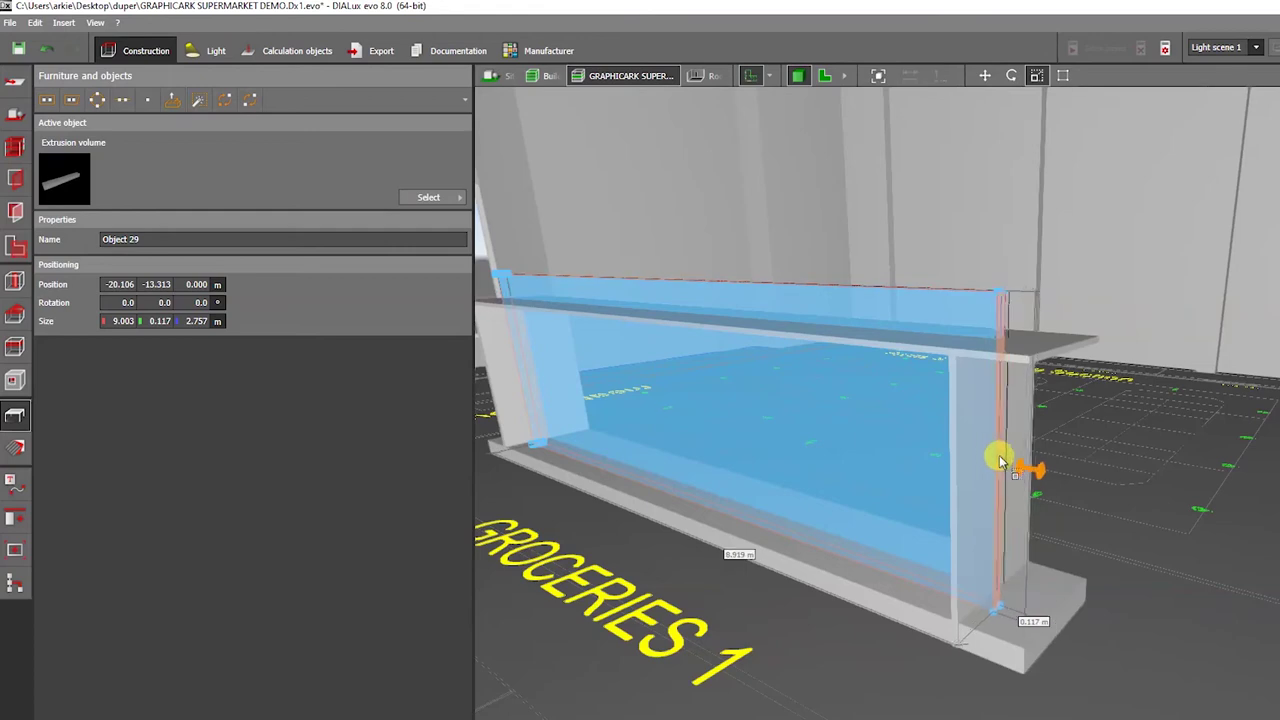
click(794, 617)
- Shorten the centre divider at the end nearest the meat and poultry shelf, pulling it in toward the cross panel
right_drag(756, 610, 1053, 550)
click(1040, 465)
right_click(1022, 416)
click(1051, 451)
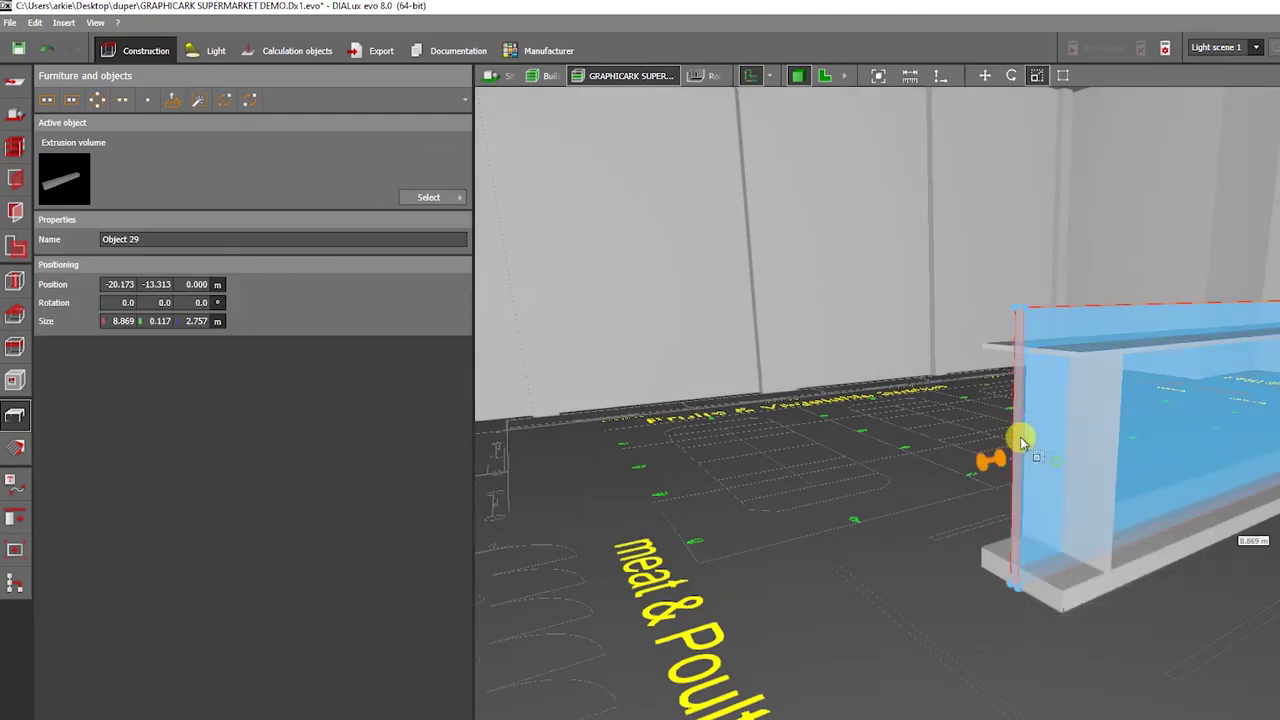
click(1120, 563)
- Copy the top horizontal shelf panel and lower the copy to a height of about 1.698 m
drag(1151, 643, 1065, 617)
scroll(1049, 435, down, 5)
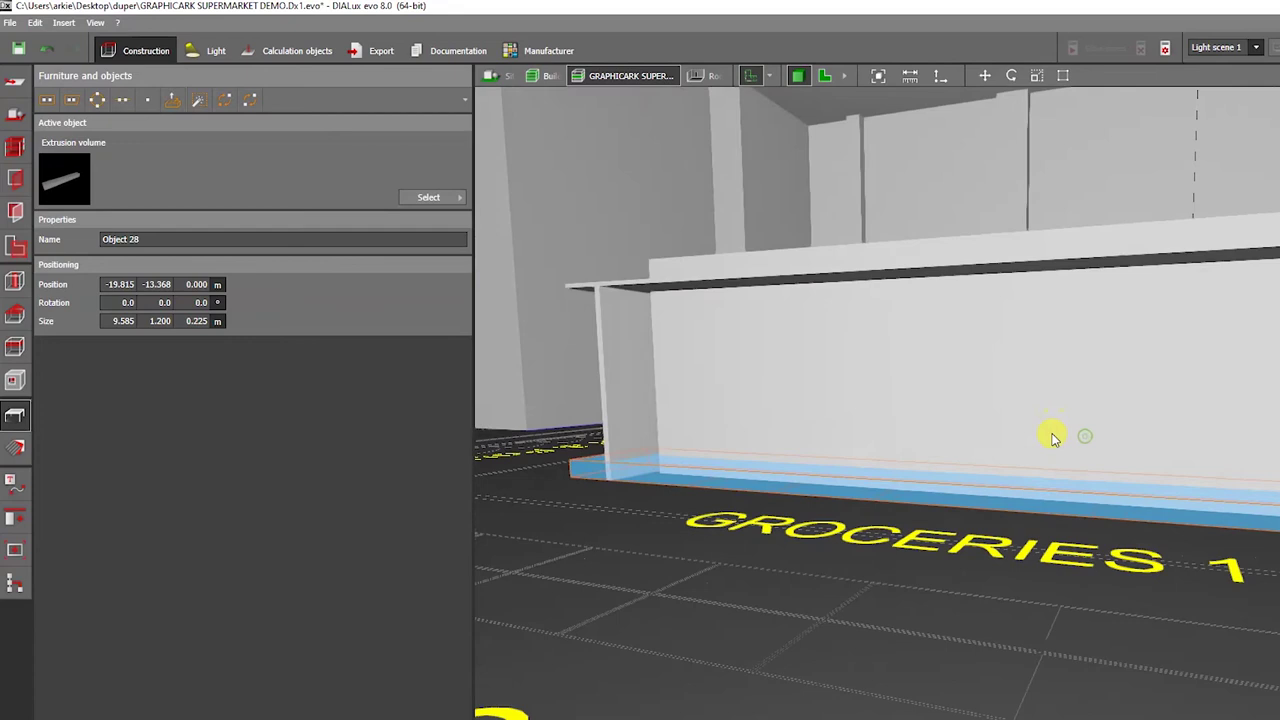
scroll(1008, 452, up, 2)
mouse_move(998, 443)
mouse_down()
mouse_move(958, 446)
mouse_move(999, 433)
mouse_up()
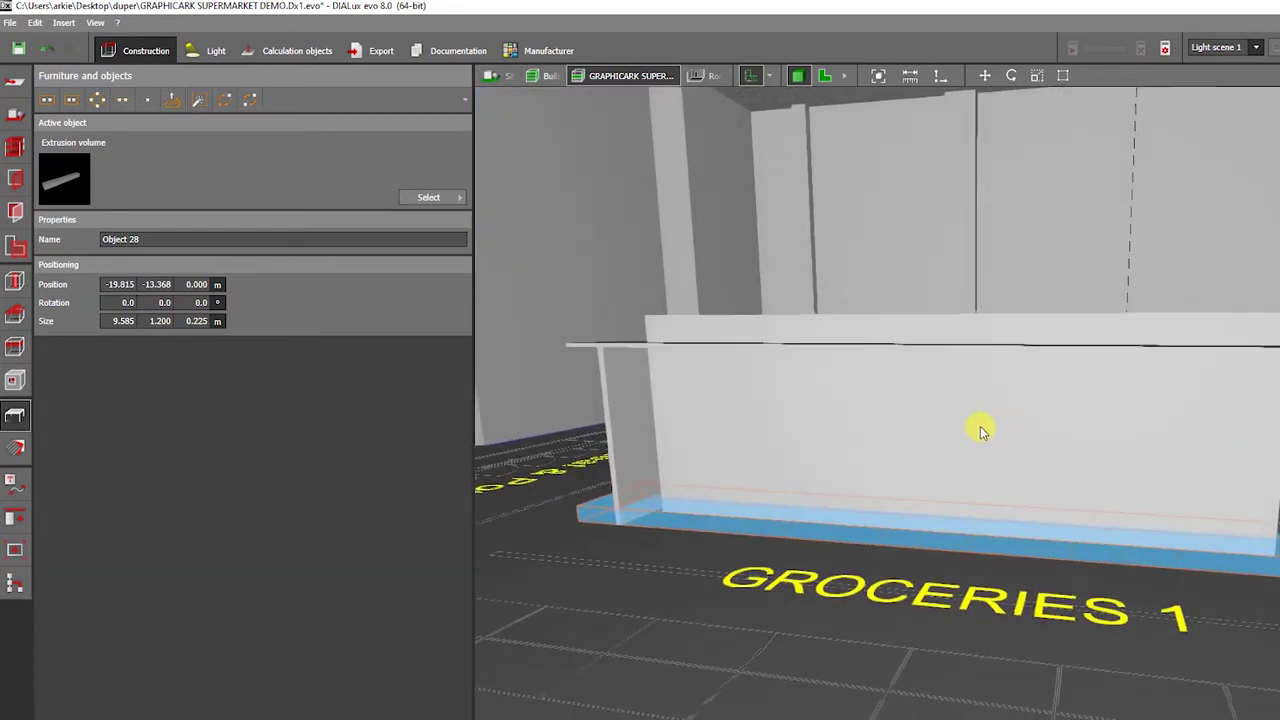
click(975, 345)
key(ctrl+c)
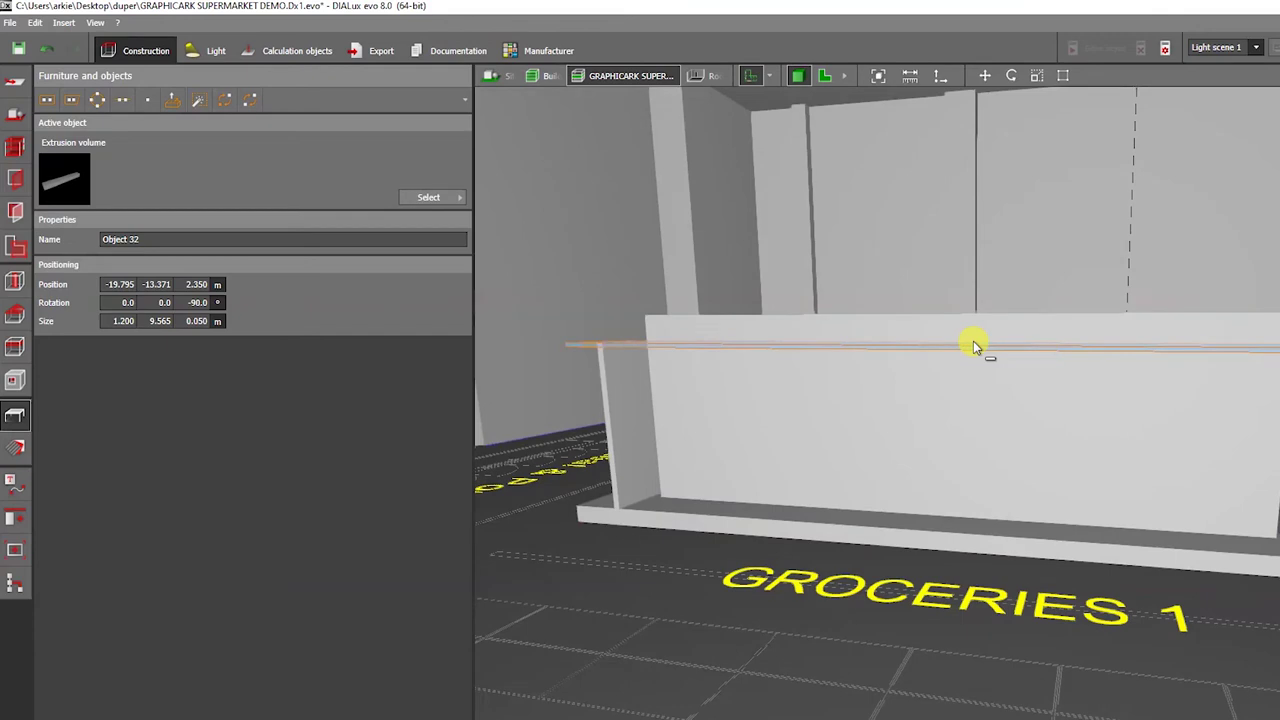
key(ctrl+v)
drag(929, 262, 926, 318)
- Place another shelf panel copy below the middle one, at a height of about 1.111 m
click(926, 318)
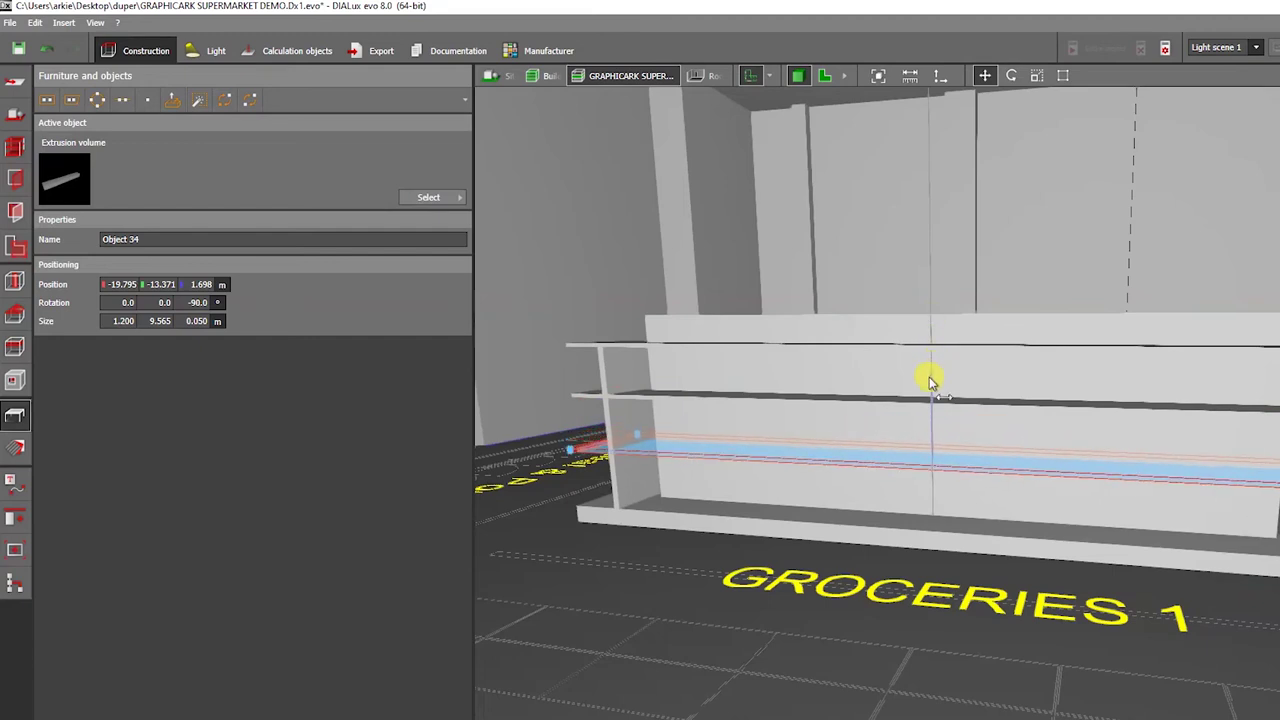
click(934, 363)
right_drag(788, 611, 882, 569)
scroll(1118, 537, up, 3)
drag(1152, 525, 985, 468)
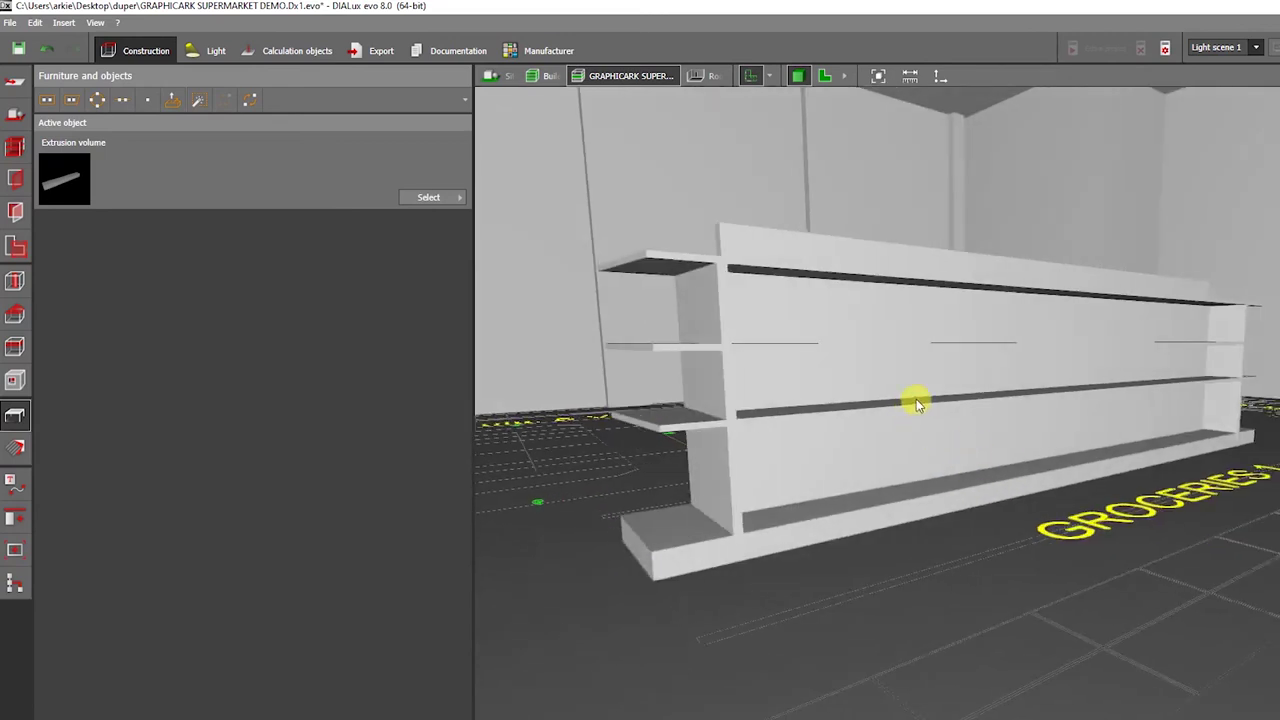
- Copy the lowest shelf panel and move the copy down between it and the base
click(916, 399)
scroll(916, 399, up, 3)
key(ctrl+c)
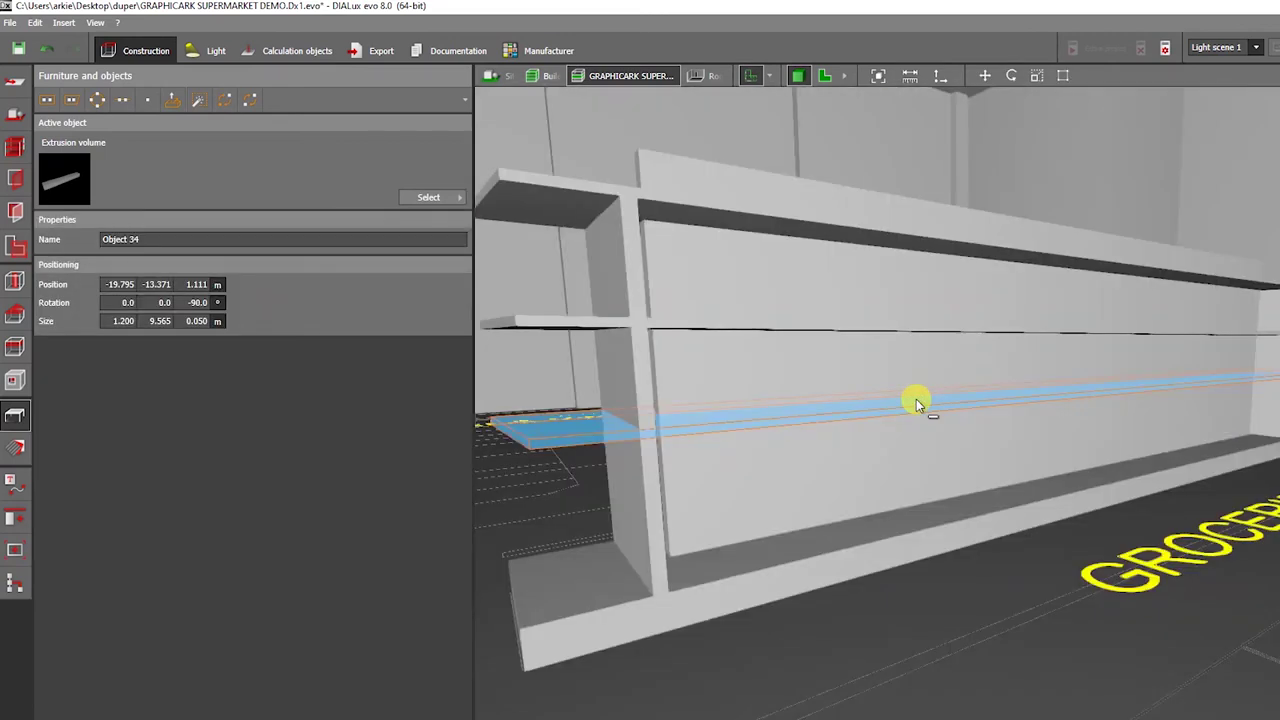
key(ctrl+v)
drag(1077, 310, 1068, 360)
click(1100, 577)
right_drag(1100, 580, 1117, 612)
drag(1117, 612, 1145, 393)
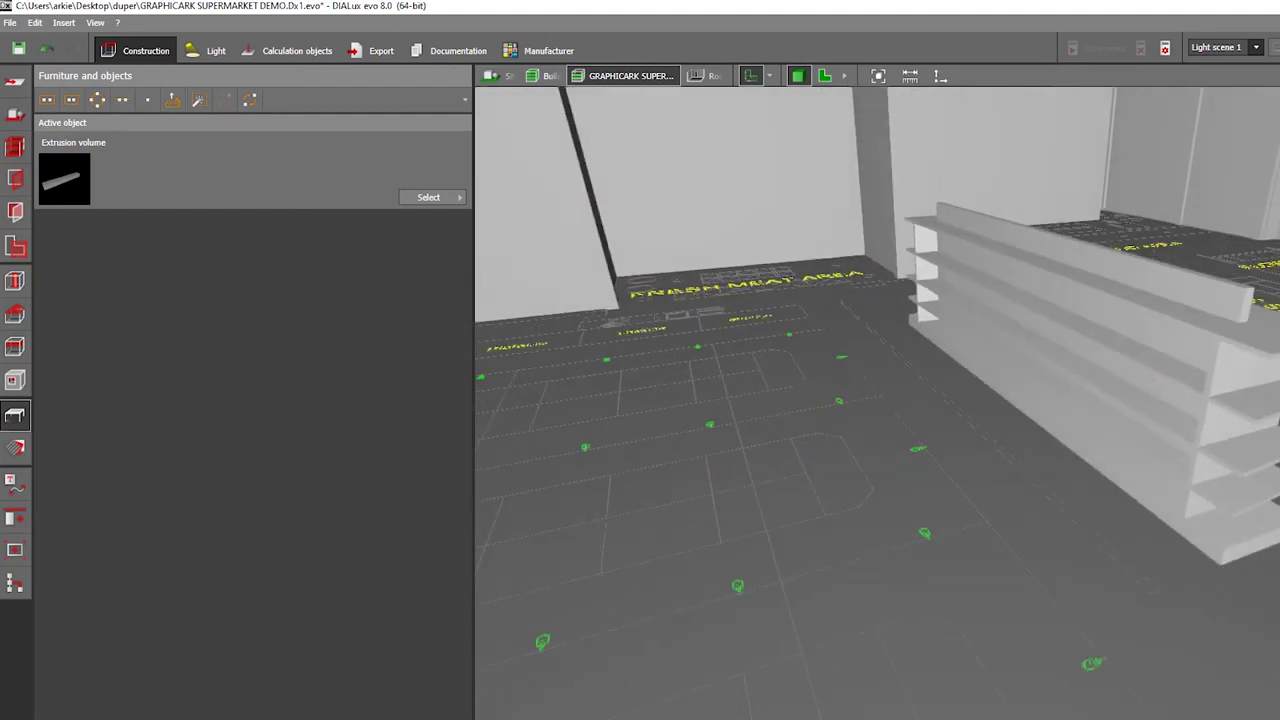
key(super)
key(super)
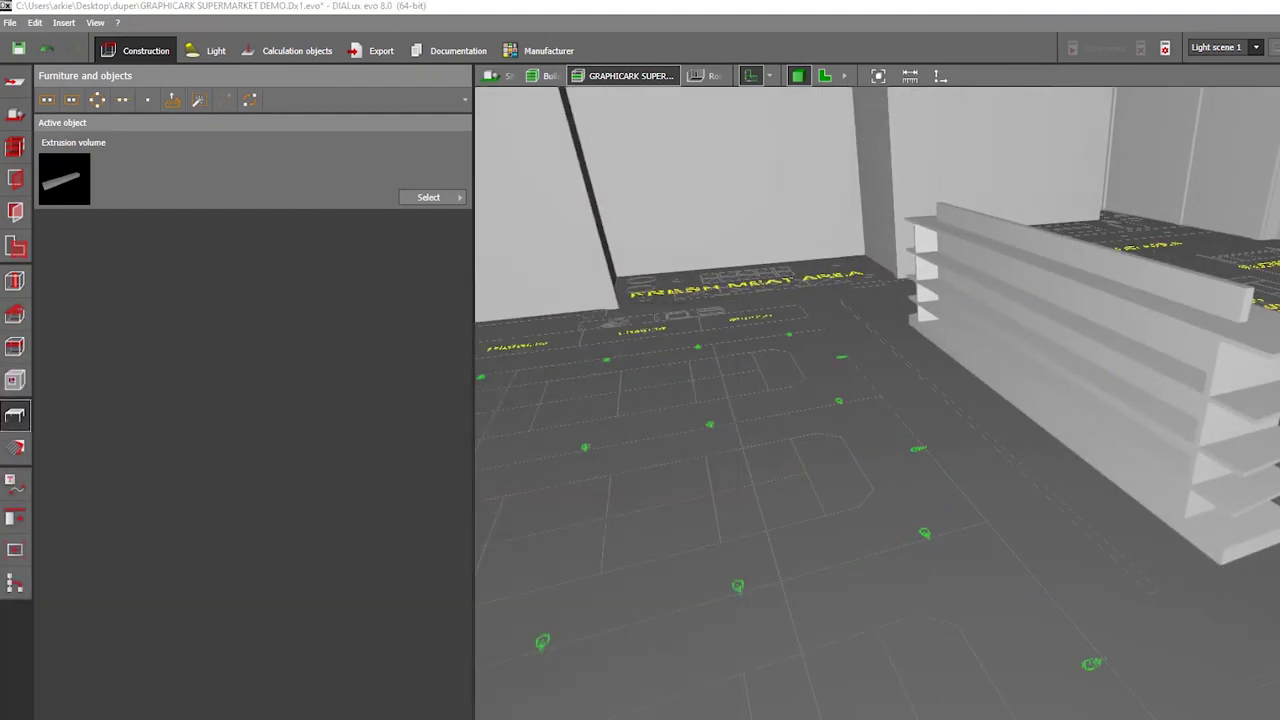
- Scale up the height of the cross panel nearest the meat and poultry shelf so it rises above the top shelf panel
drag(860, 395, 828, 366)
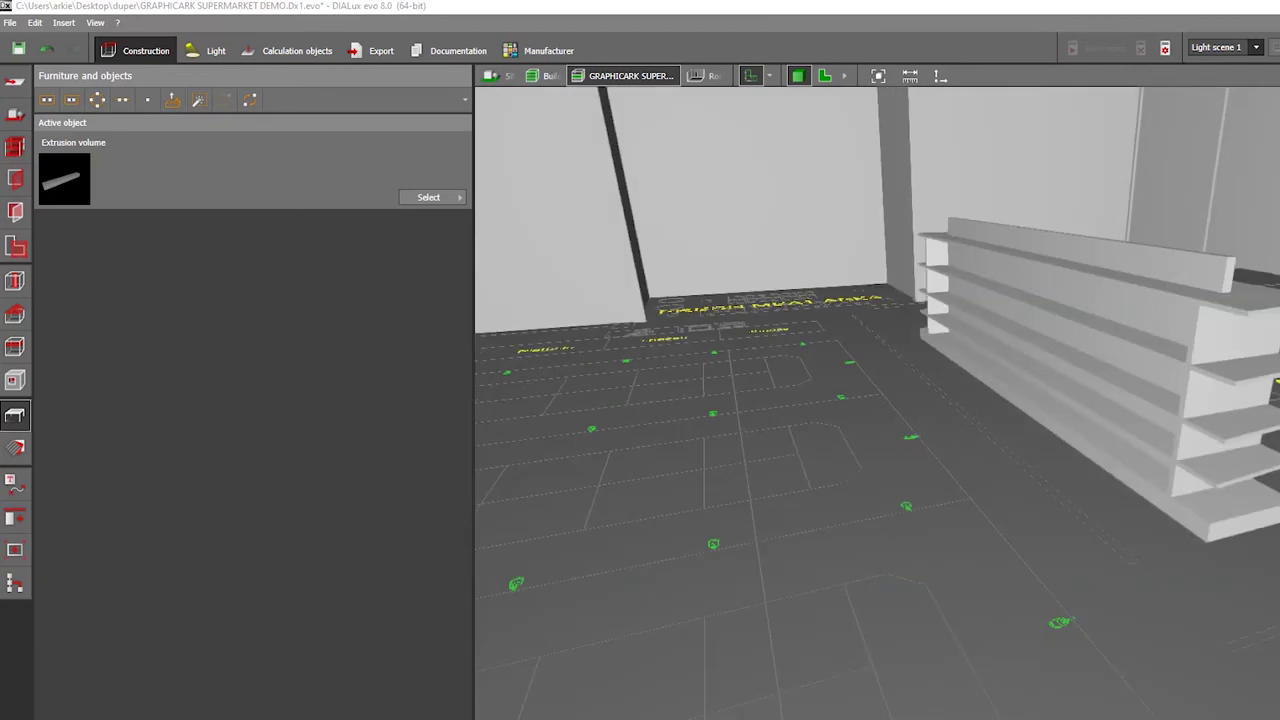
click(1231, 337)
right_click(1236, 339)
click(1266, 381)
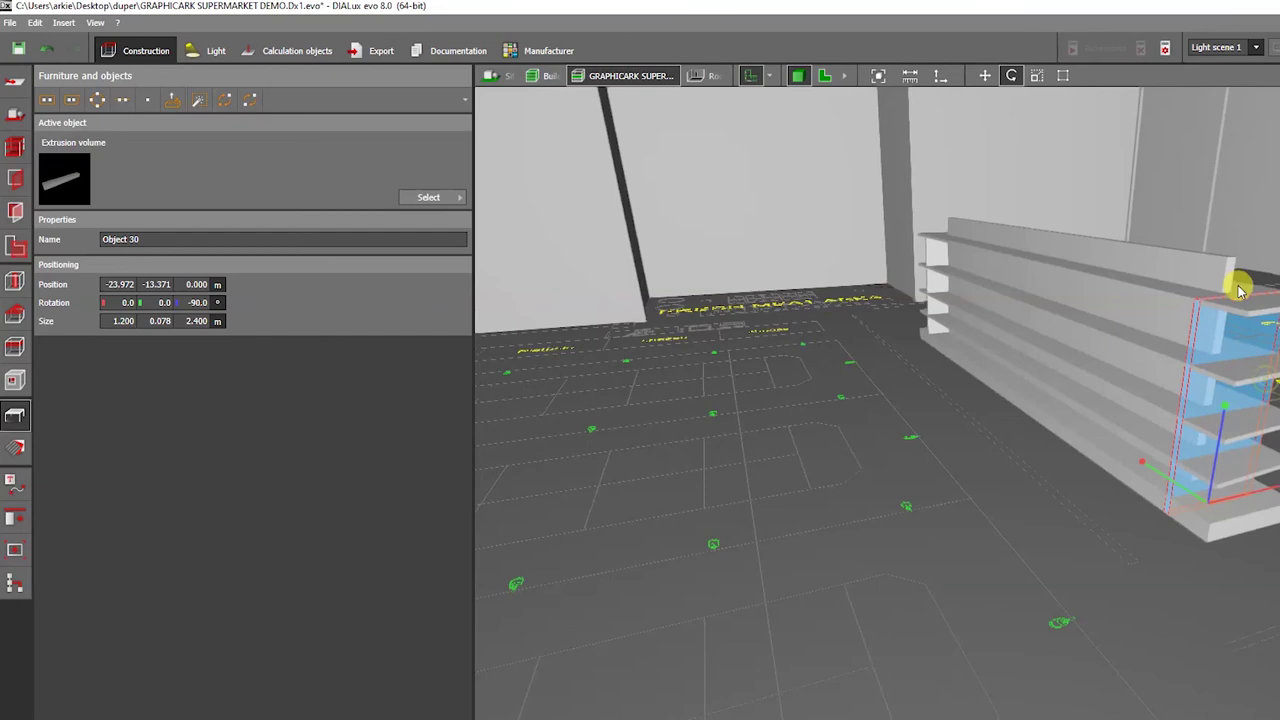
drag(1247, 297, 1247, 337)
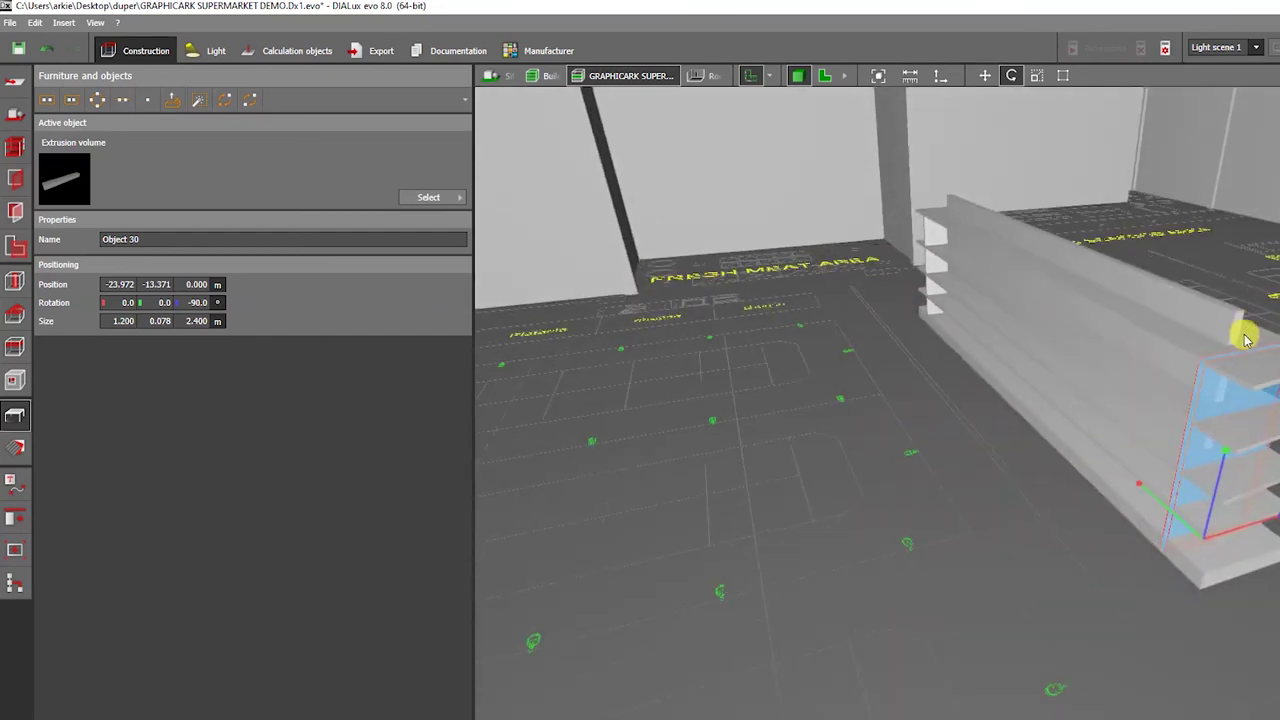
click(1256, 360)
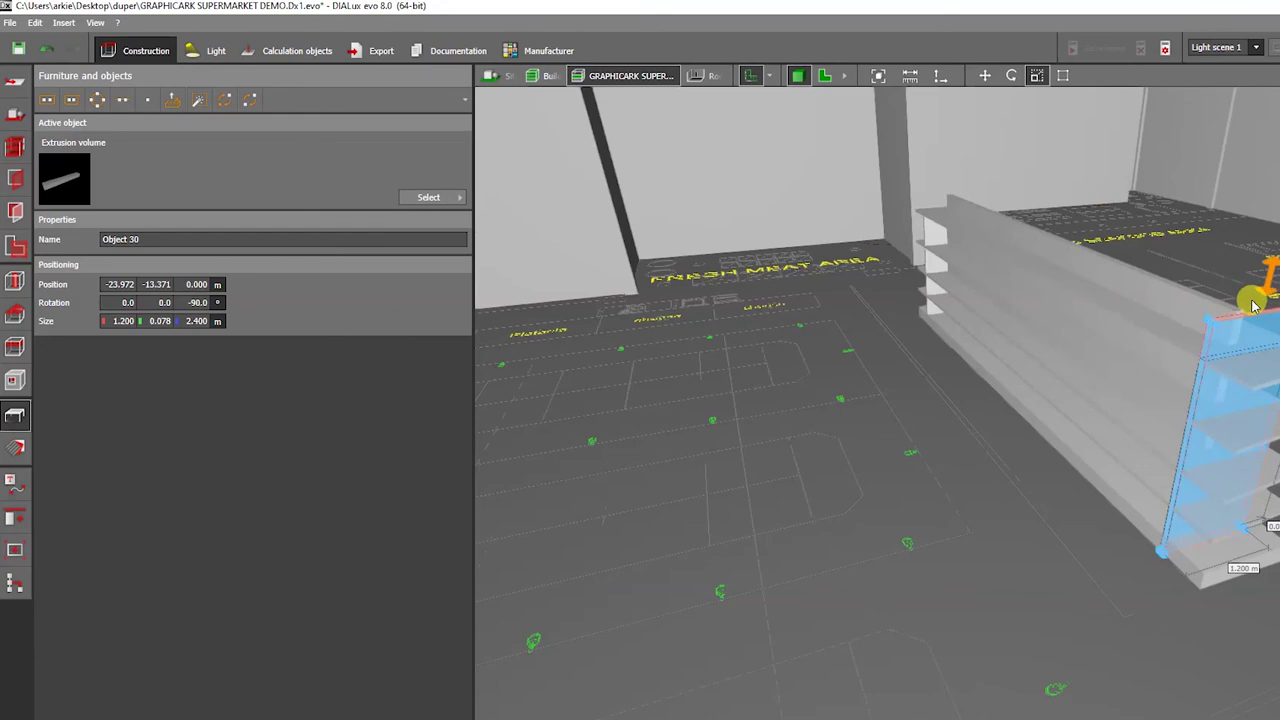
click(1007, 433)
- Scale up the height of the cross panel at the opposite end so it also rises above the top shelf panel
right_drag(1007, 433, 1108, 413)
scroll(934, 329, up, 2)
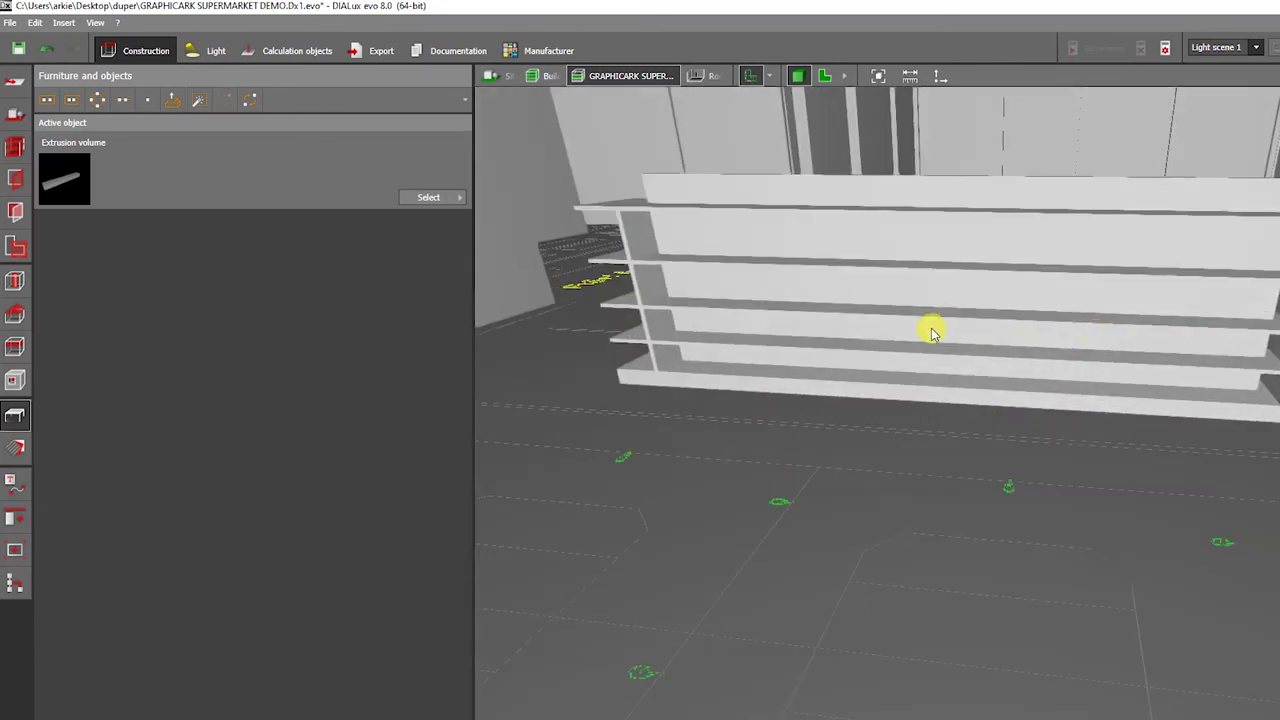
right_drag(934, 329, 1003, 348)
drag(1003, 348, 838, 303)
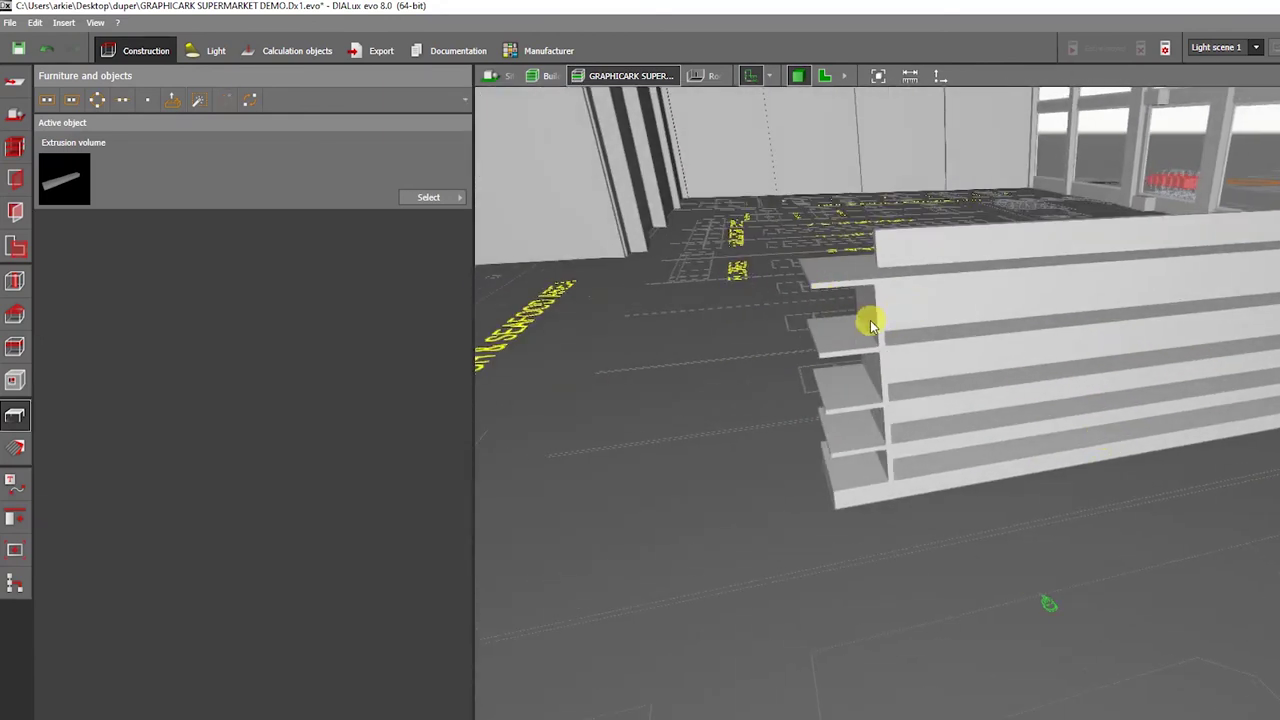
click(870, 320)
right_click(871, 321)
click(868, 260)
drag(866, 263, 916, 300)
right_click(912, 308)
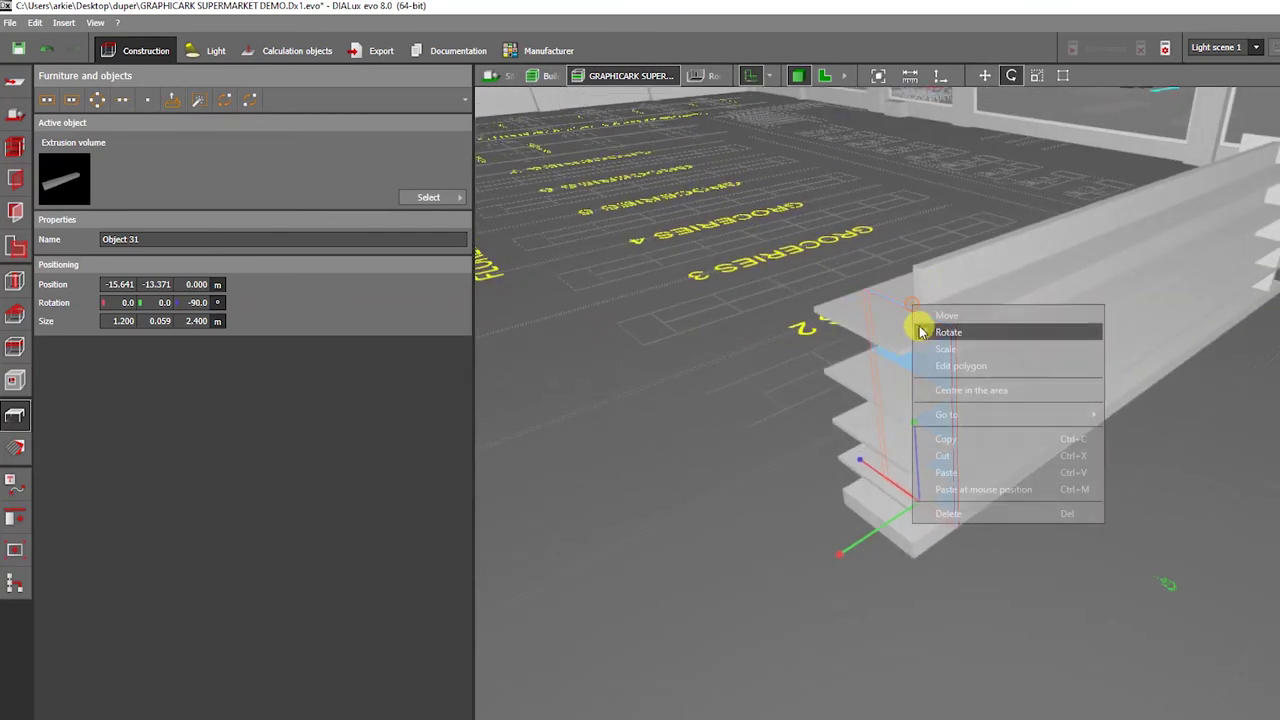
click(916, 335)
drag(917, 248, 917, 248)
click(1143, 430)
drag(1171, 443, 928, 328)
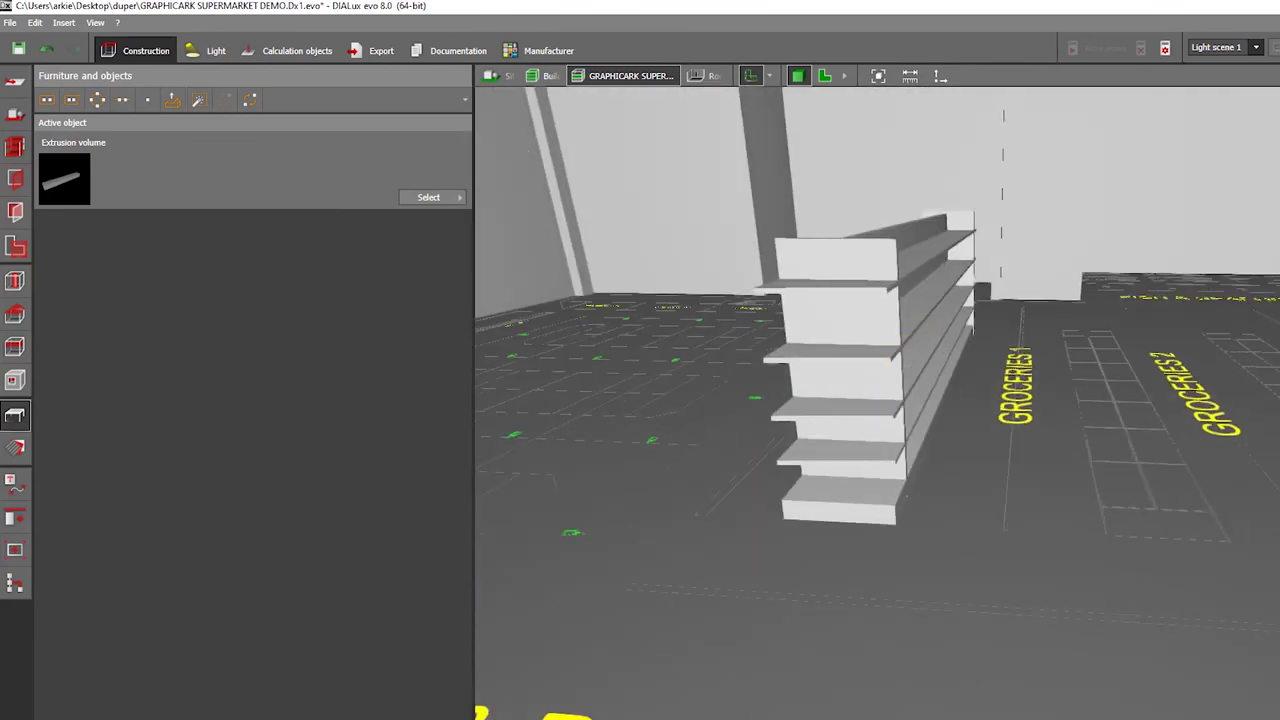
drag(945, 510, 850, 580)
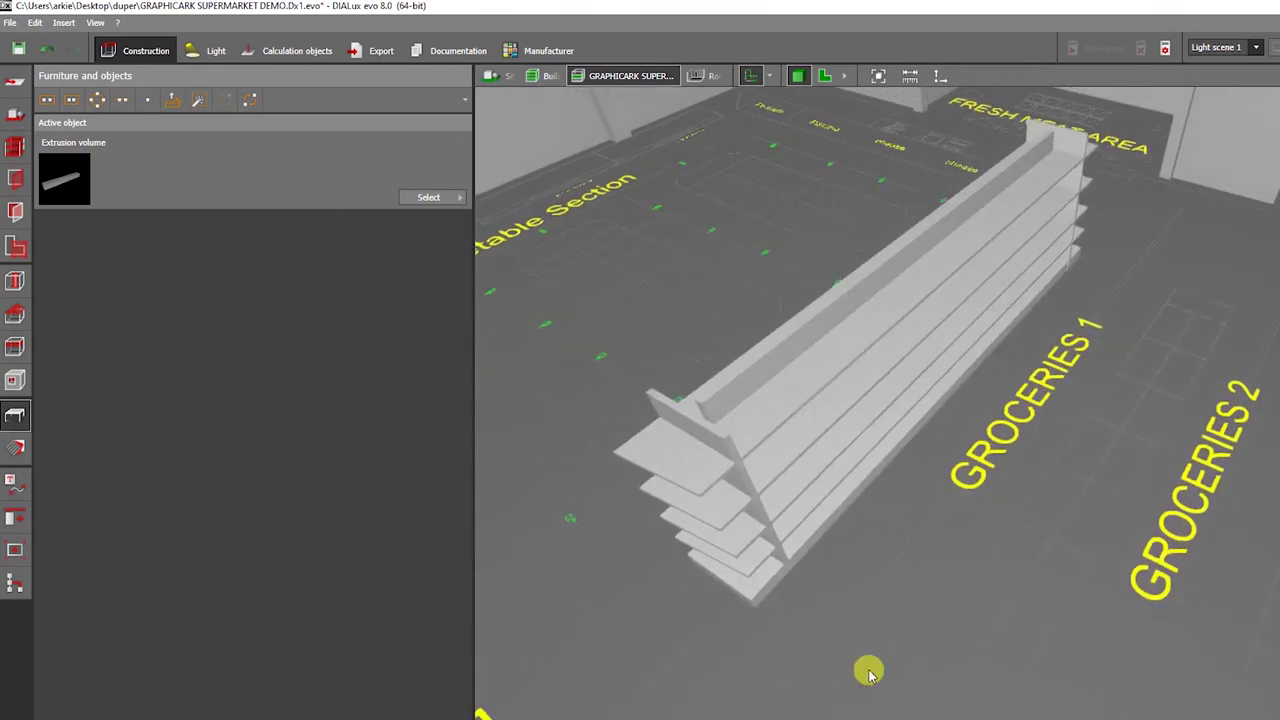